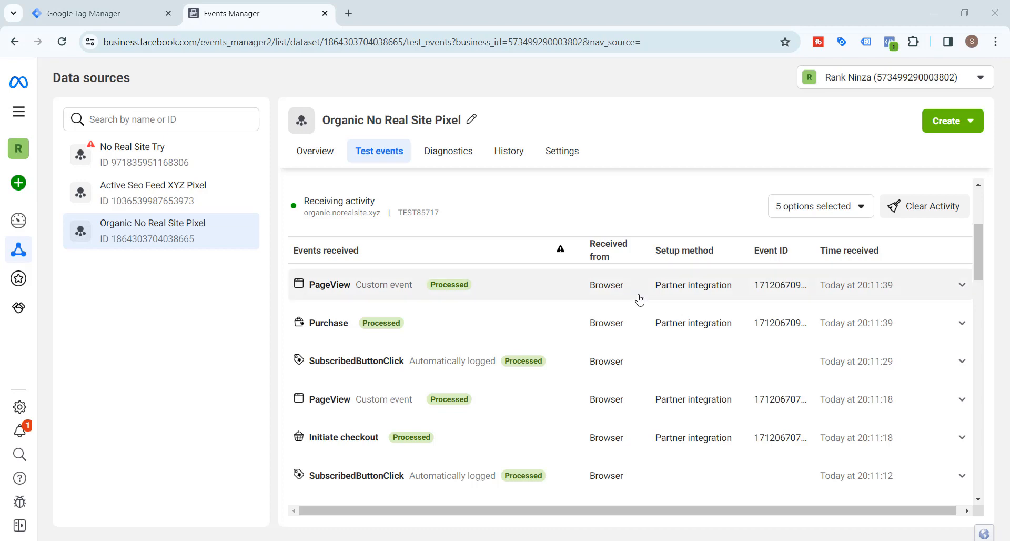
- Review the events received in the test events list of Organic No Real Site Pixel
scroll(640, 299, down, 8)
scroll(640, 299, down, 10)
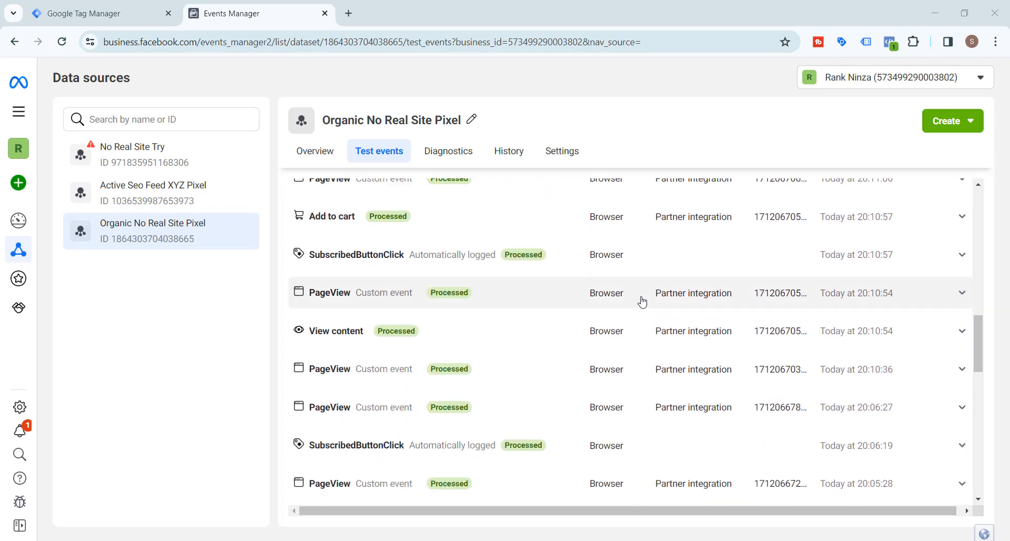
scroll(647, 309, down, 5)
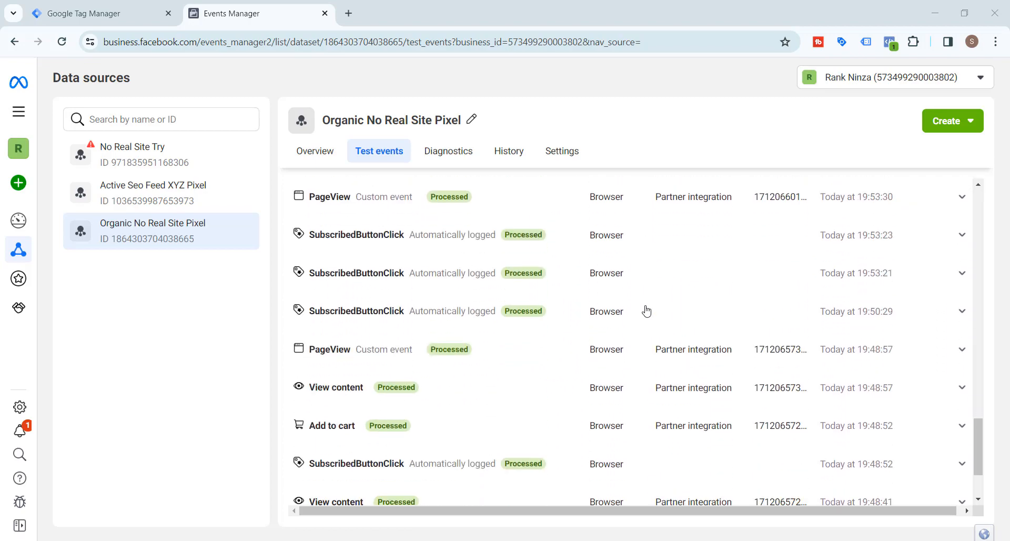
scroll(647, 310, up, 8)
scroll(647, 311, up, 15)
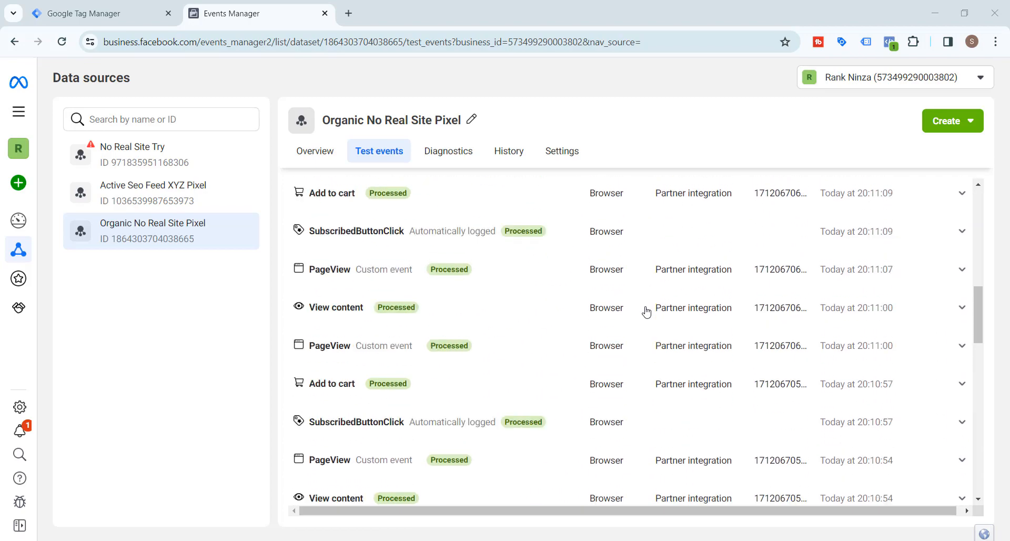
scroll(647, 312, down, 3)
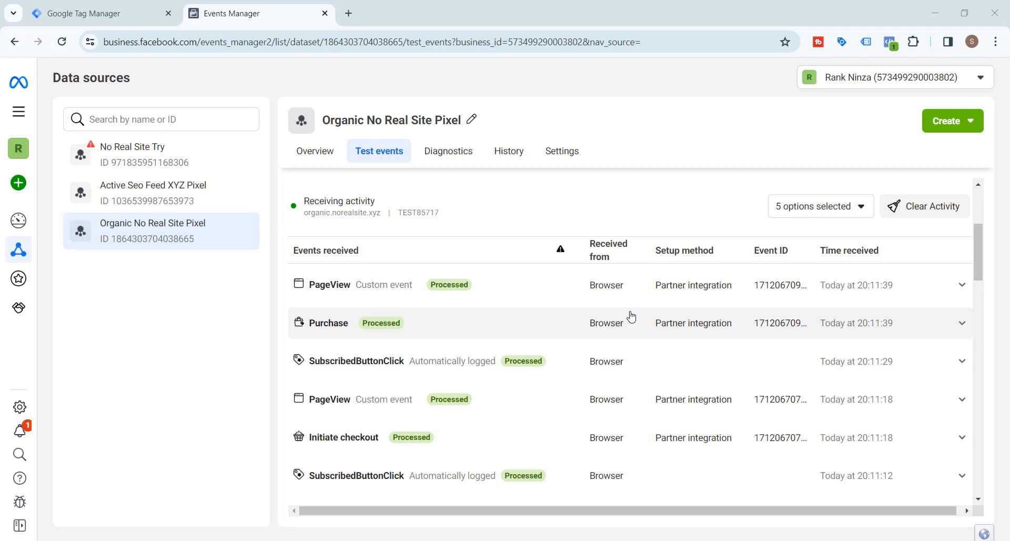
- Switch to Google Tag Manager, create a Server container named organic-norealsite-xyz-server-container, and choose manual provisioning of its tagging server
click(117, 2)
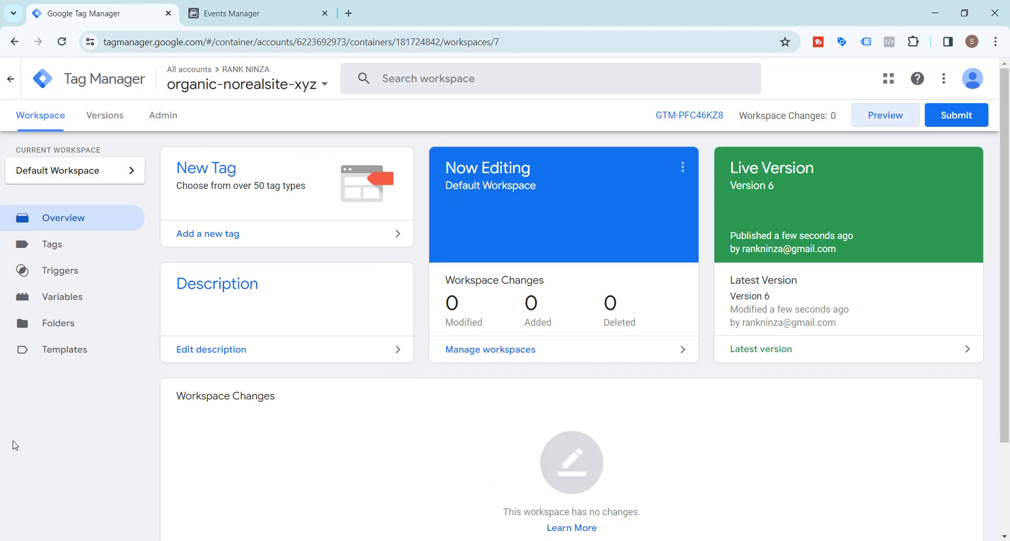
click(164, 120)
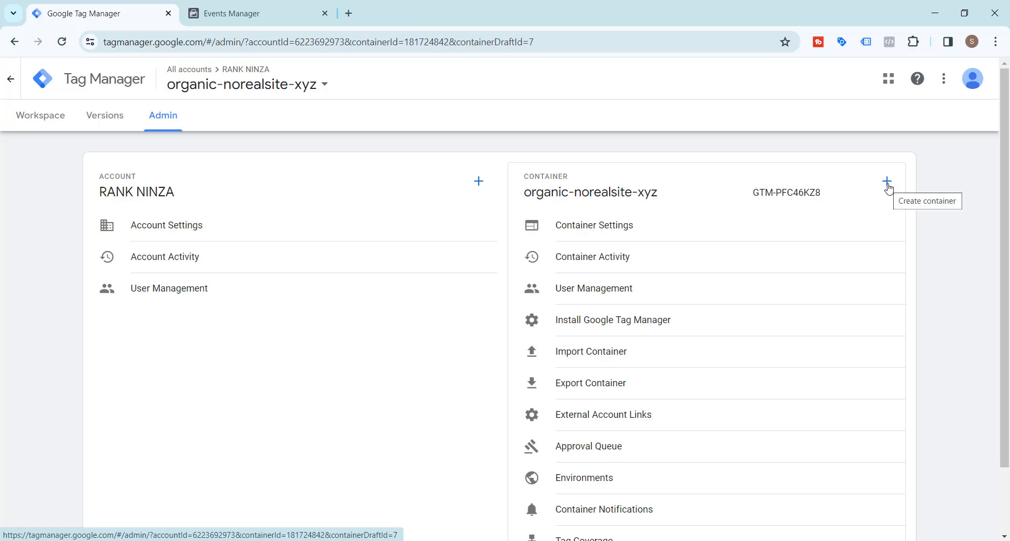
click(888, 182)
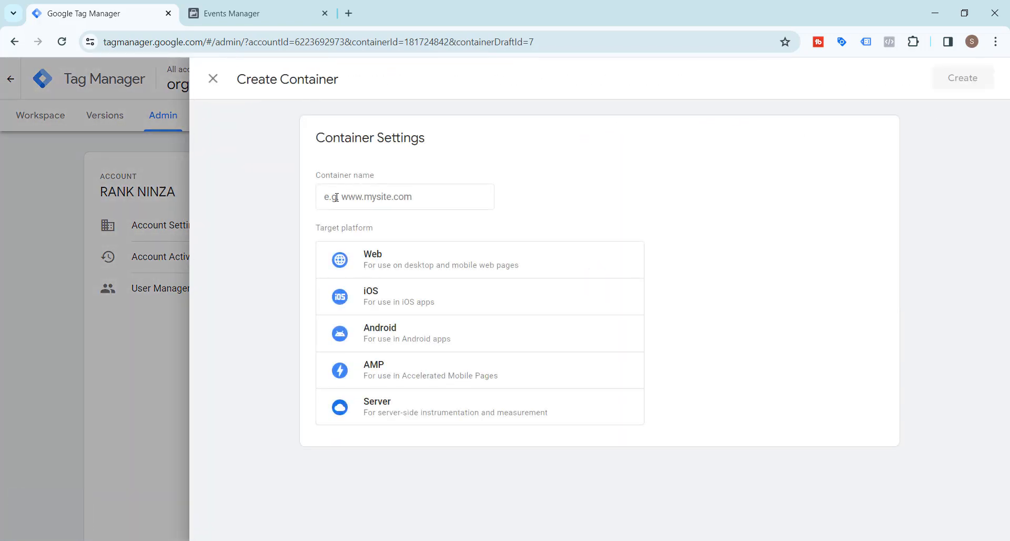
click(336, 198)
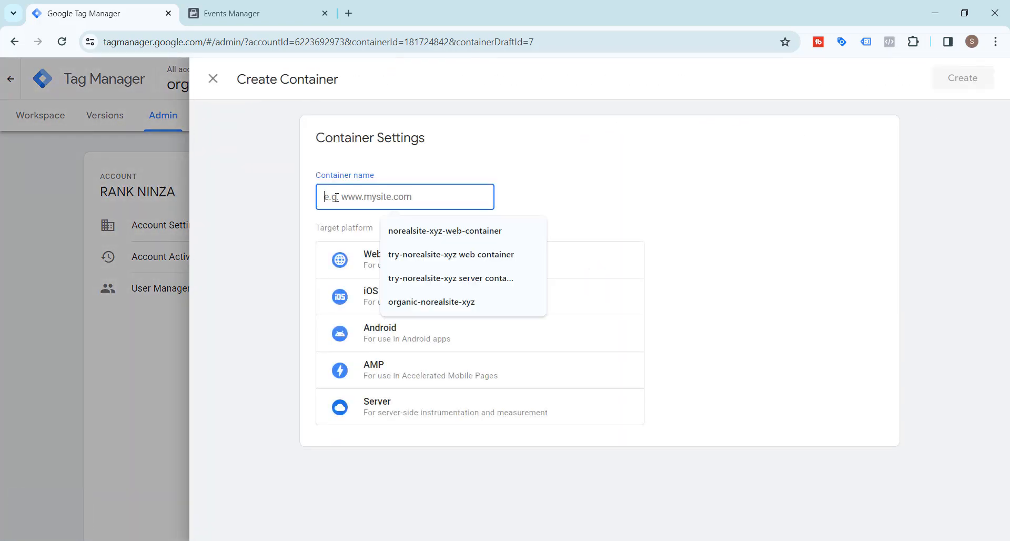
click(444, 302)
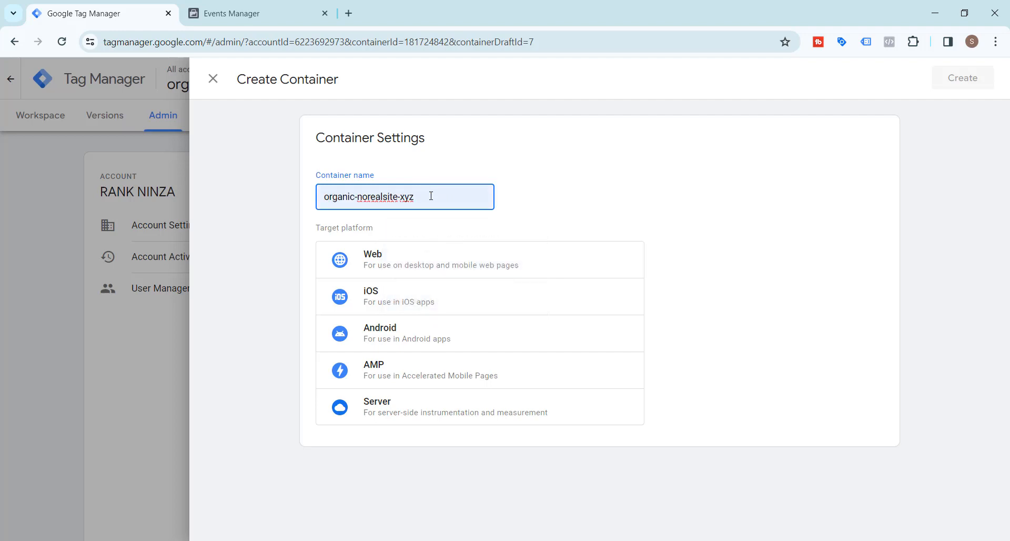
text(-)
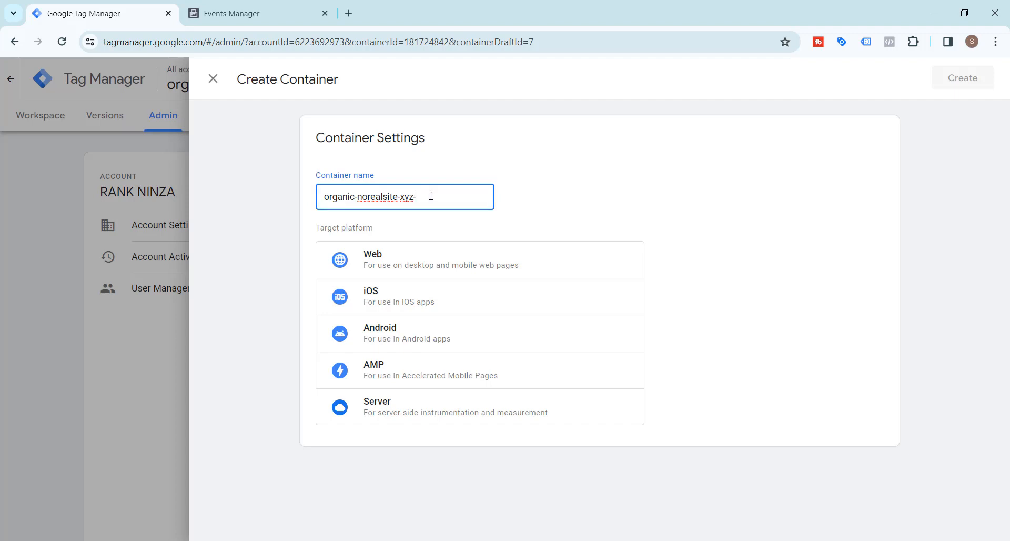
text(server-container)
click(379, 415)
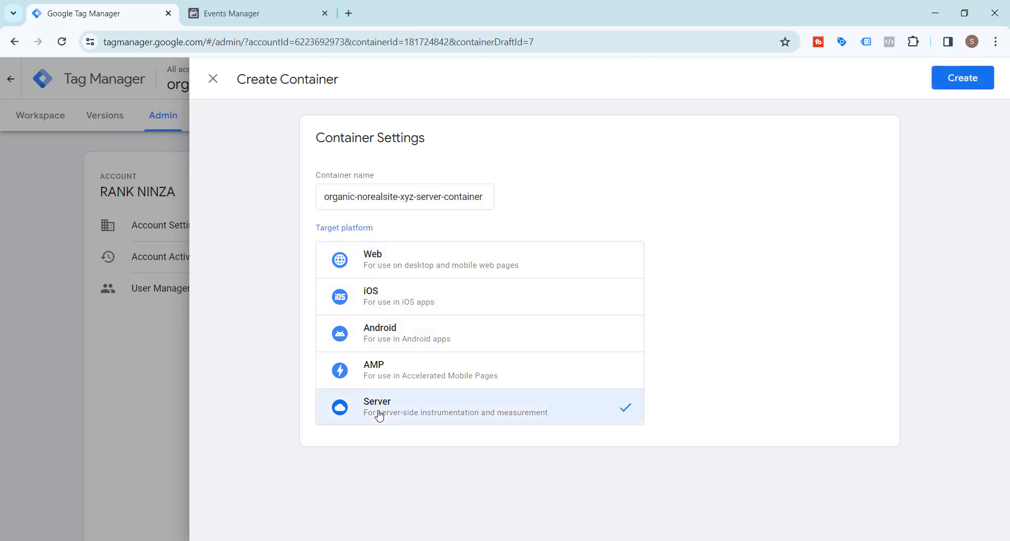
click(953, 79)
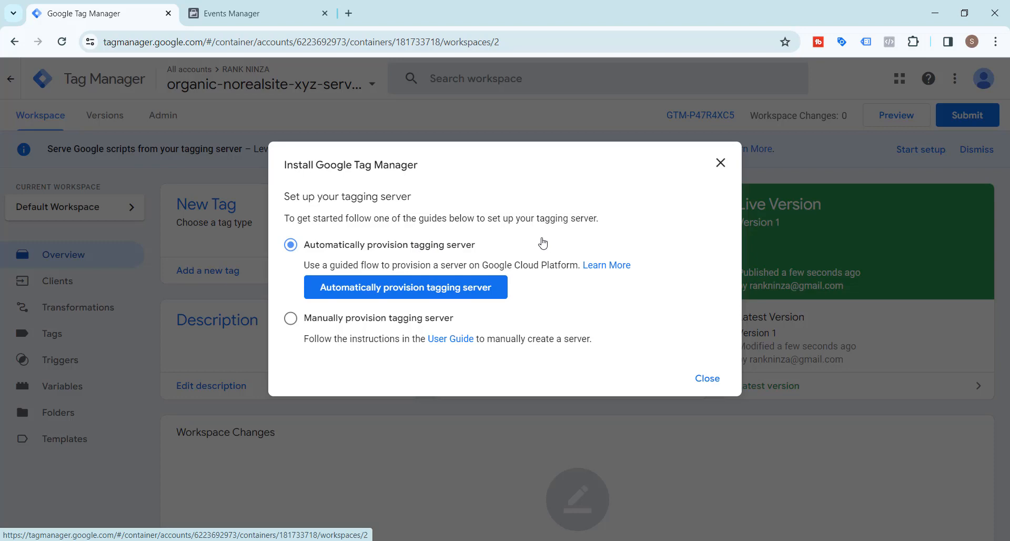
click(291, 318)
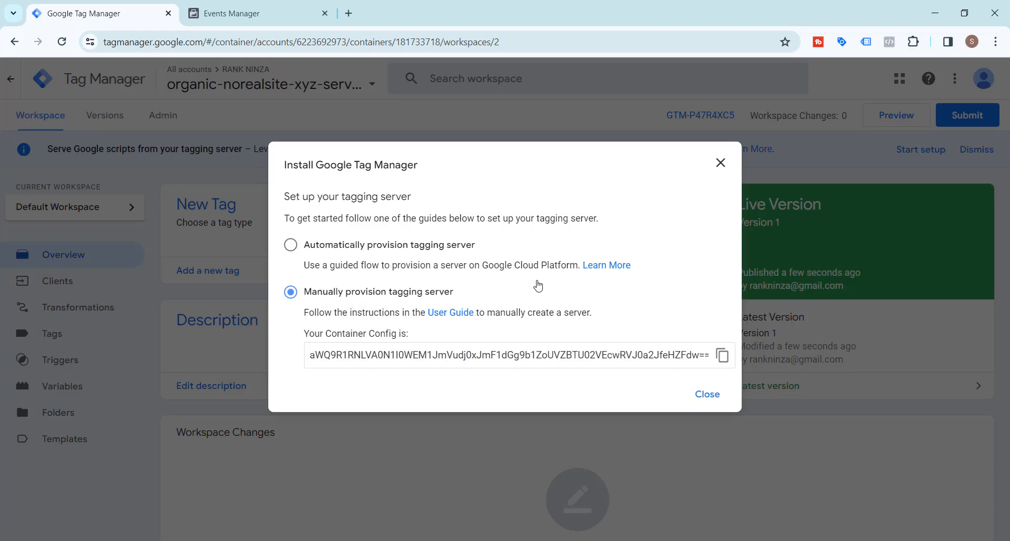
click(349, 13)
text(st)
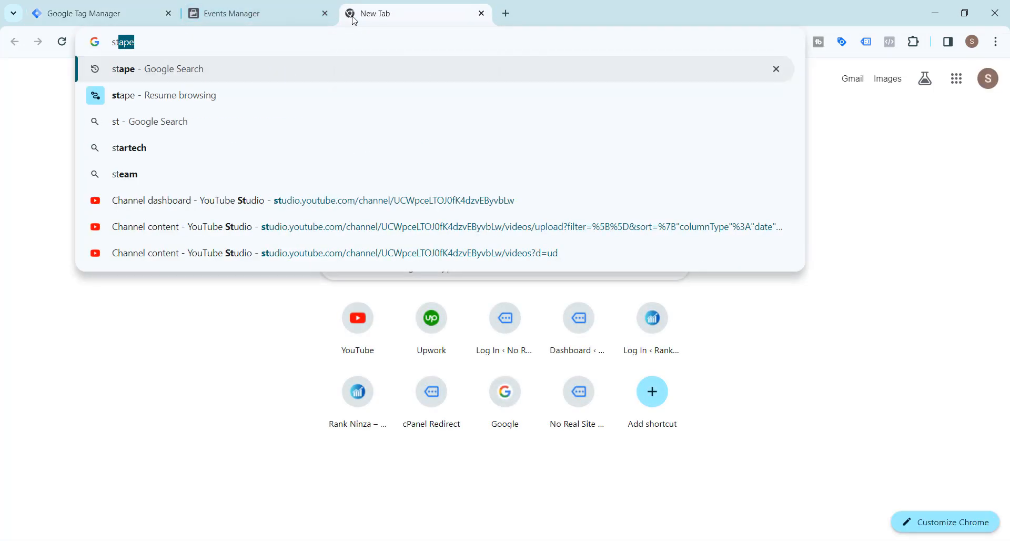
text(ape)
key(Down)
key(Down)
key(Down)
key(Down)
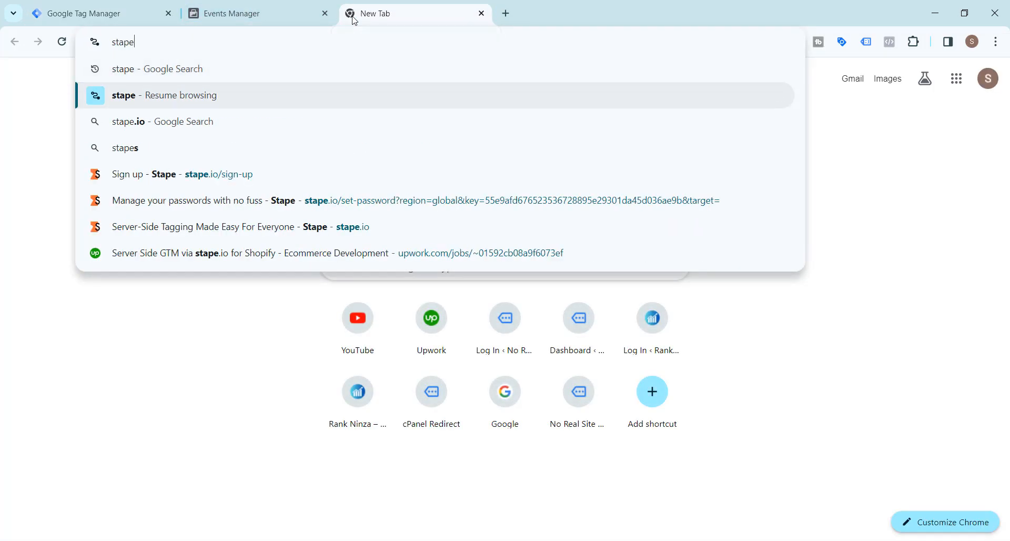
key(BackSpace)
key(BackSpace)
key(BackSpace)
key(BackSpace)
key(BackSpace)
key(BackSpace)
key(BackSpace)
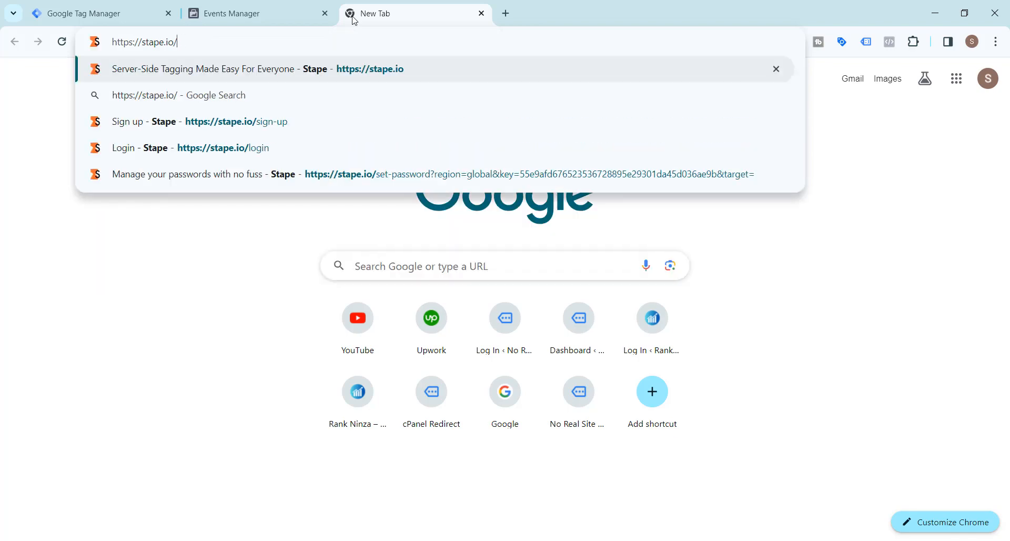
key(Return)
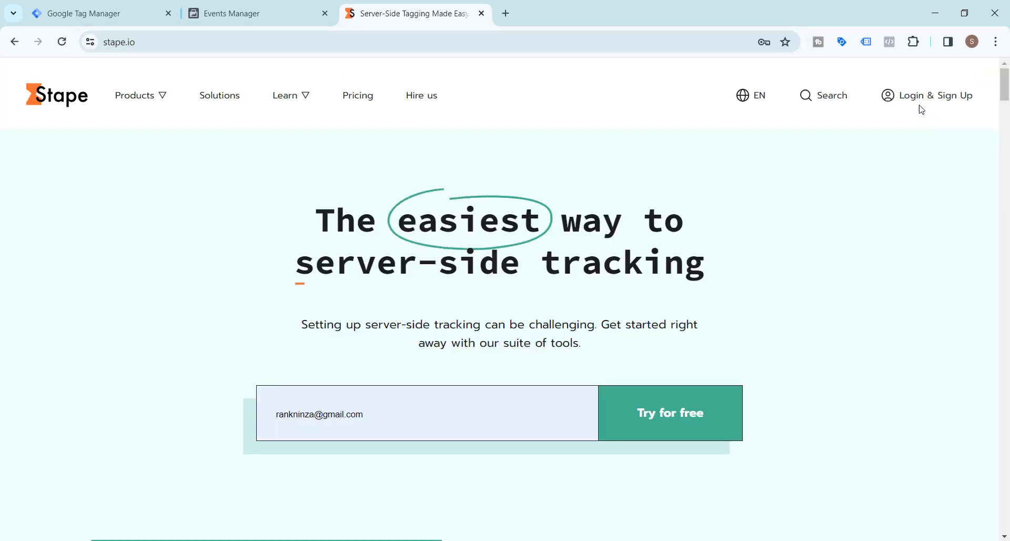
click(914, 102)
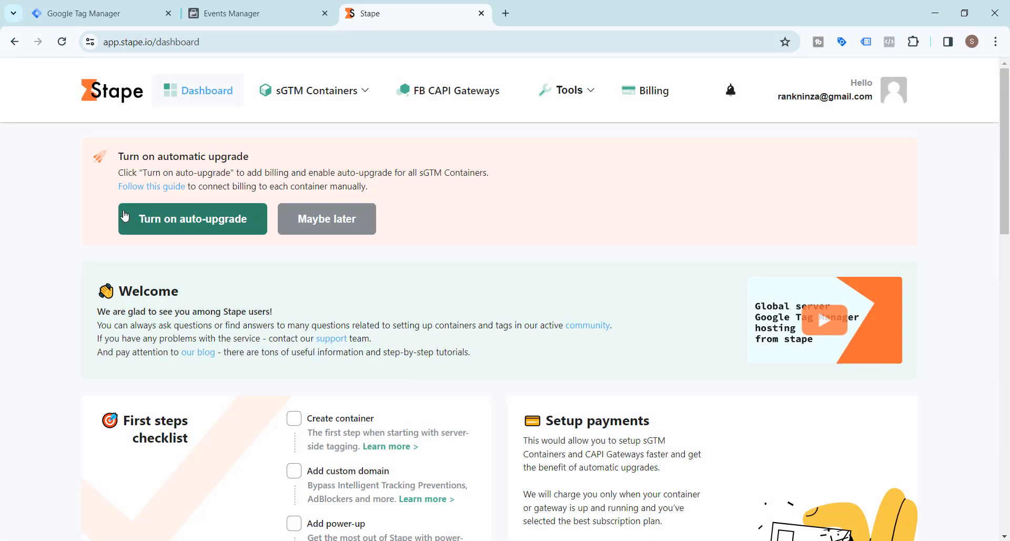
- Start a new sGTM container in Stape and name it organic-norealsite-xyz
mouse_move(344, 95)
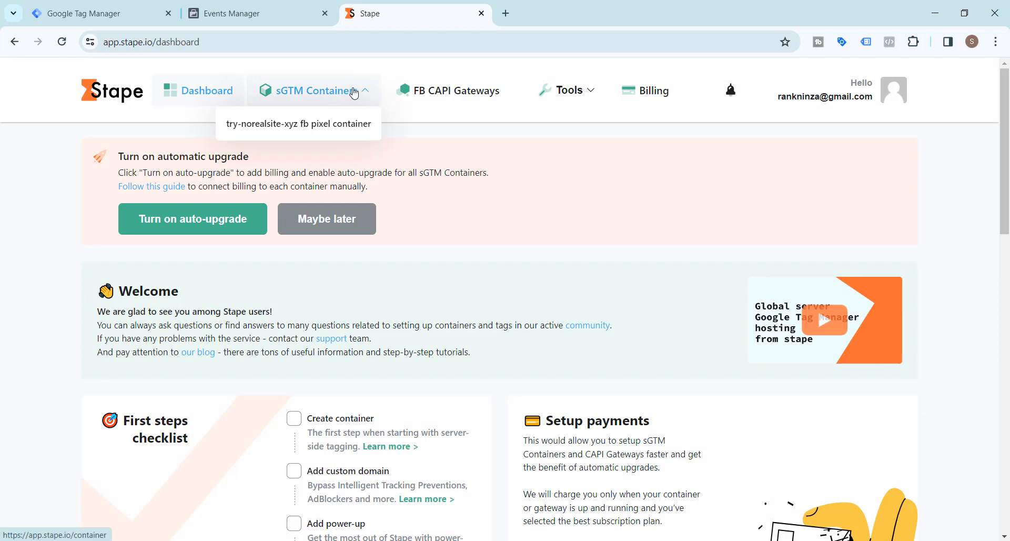
click(324, 96)
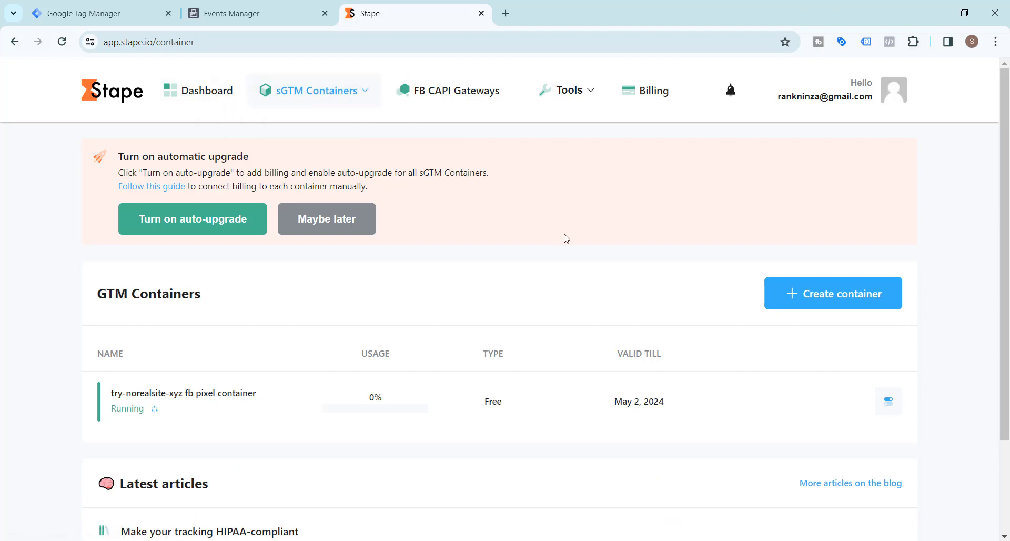
click(821, 300)
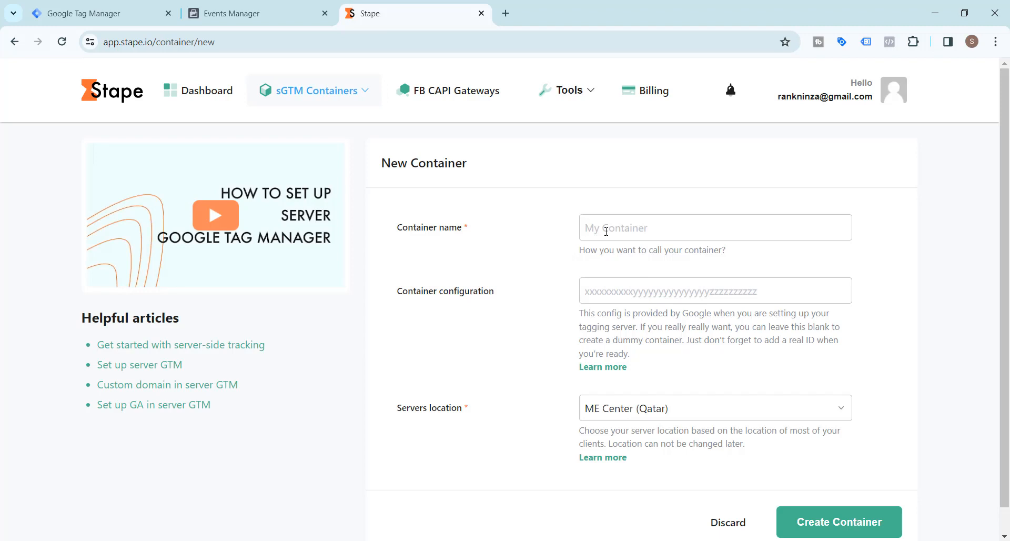
text(organic-norealsite-xyz)
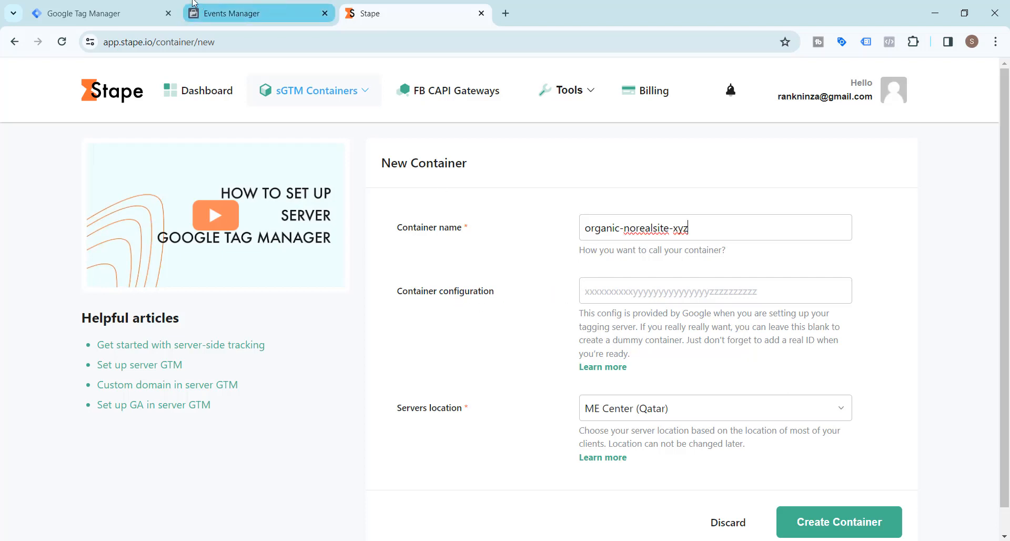
- Copy the container config string from Google Tag Manager and paste it as the container configuration in Stape
click(108, 9)
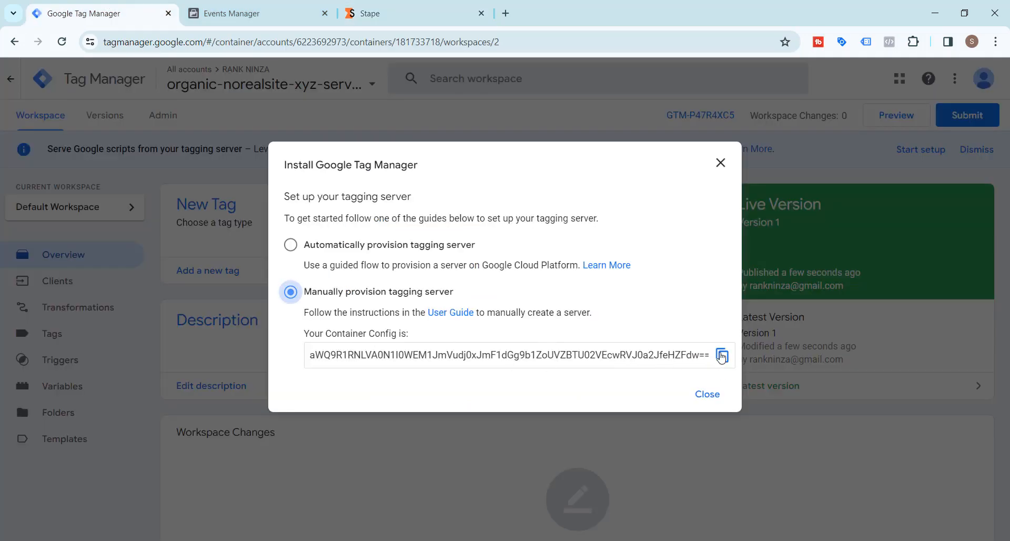
click(723, 355)
click(363, 4)
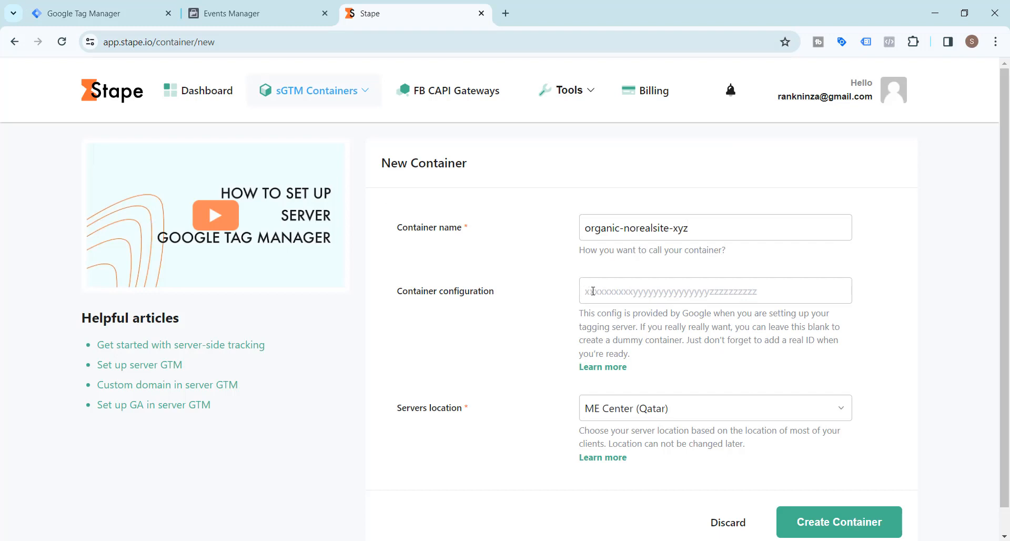
click(593, 291)
key(ctrl+v)
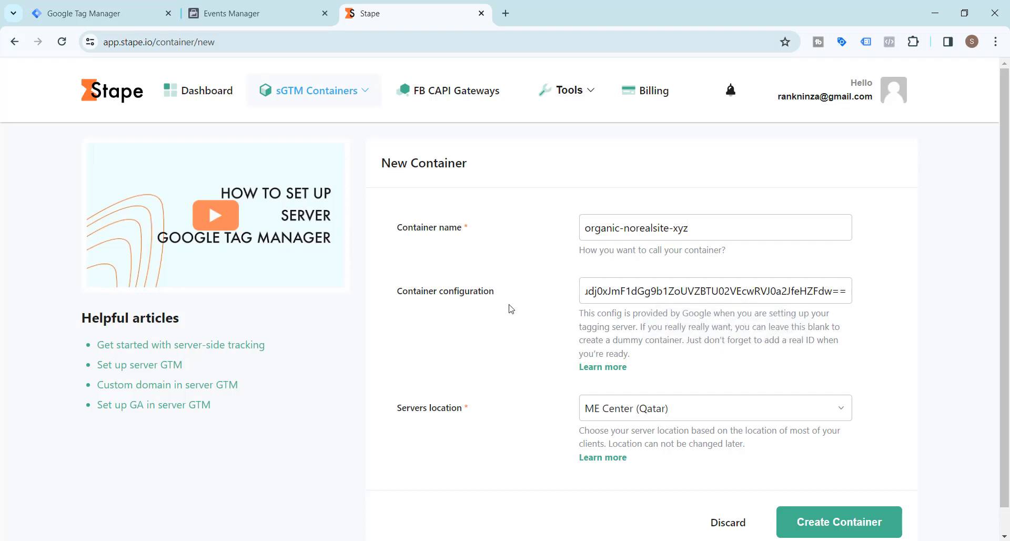
- Set the servers location to US East (South Carolina) and create the Stape container
click(846, 415)
scroll(732, 438, down, 2)
scroll(732, 439, up, 2)
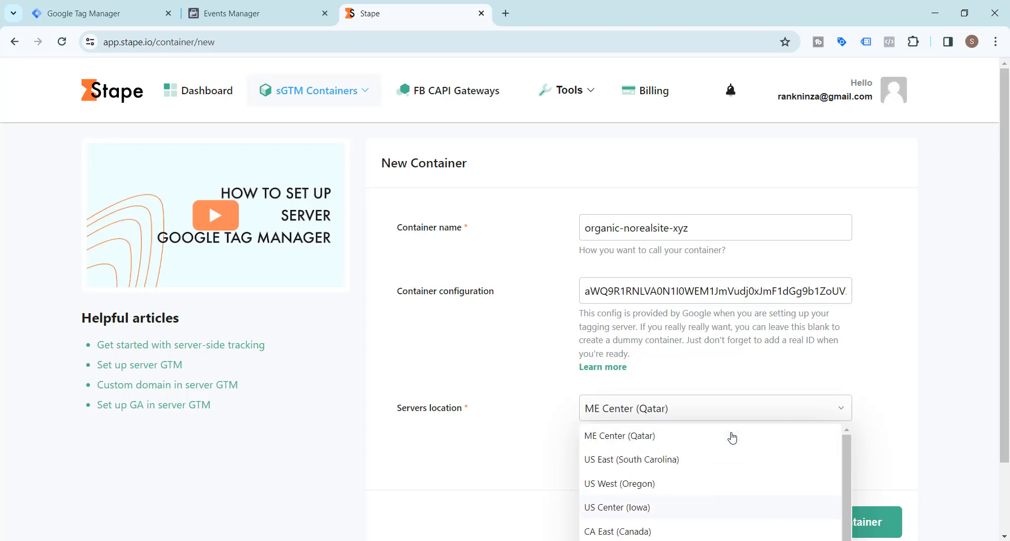
scroll(702, 442, down, 5)
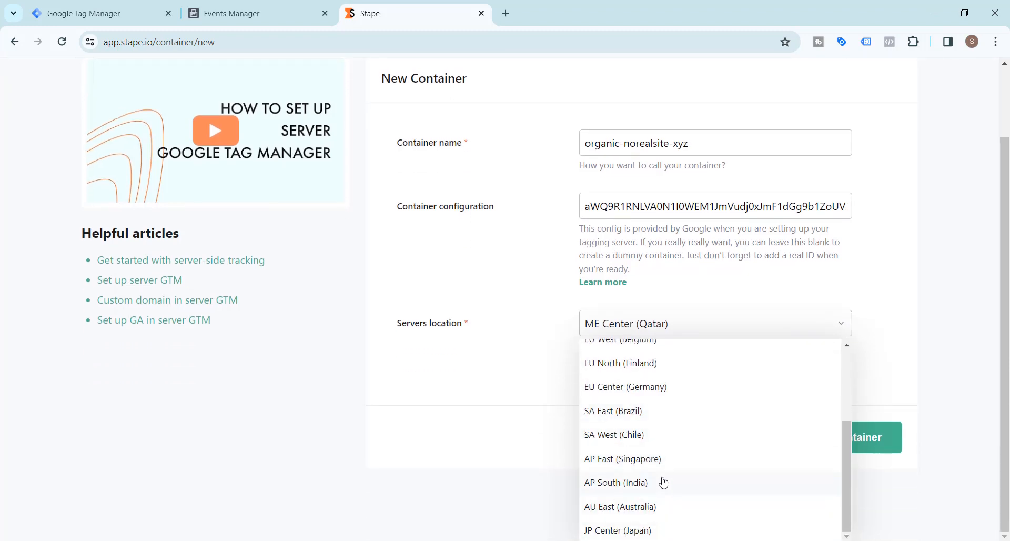
scroll(664, 483, up, 1)
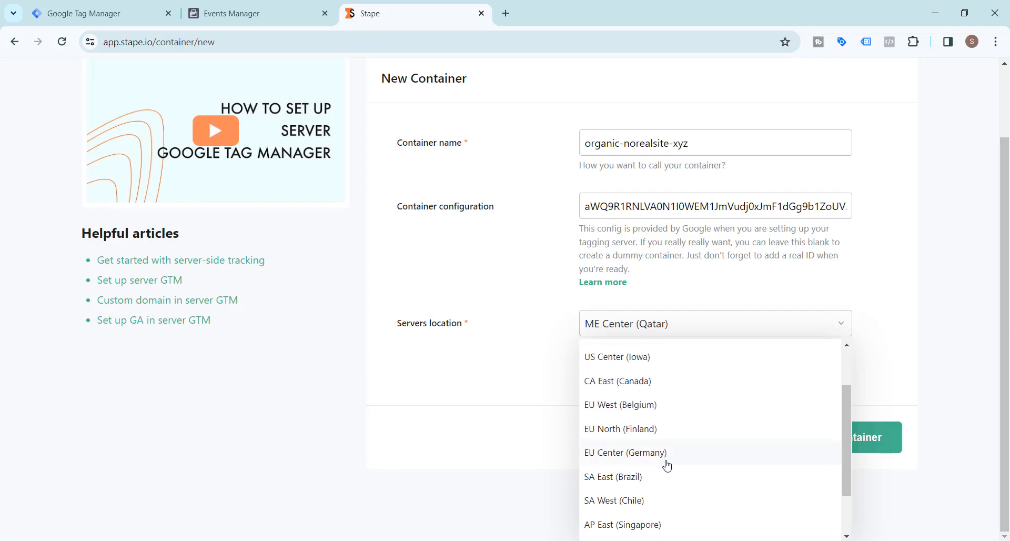
scroll(631, 378, up, 1)
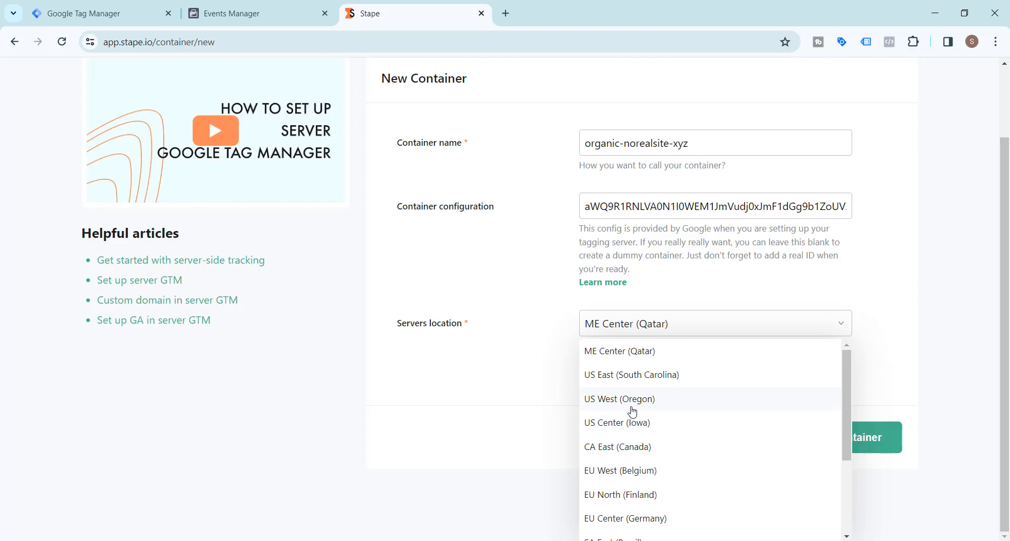
click(627, 381)
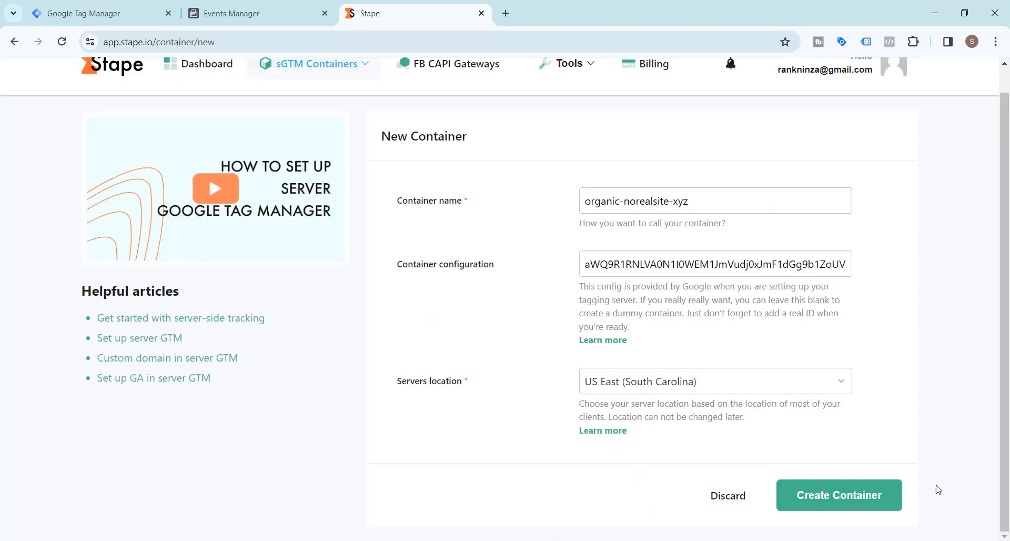
click(840, 503)
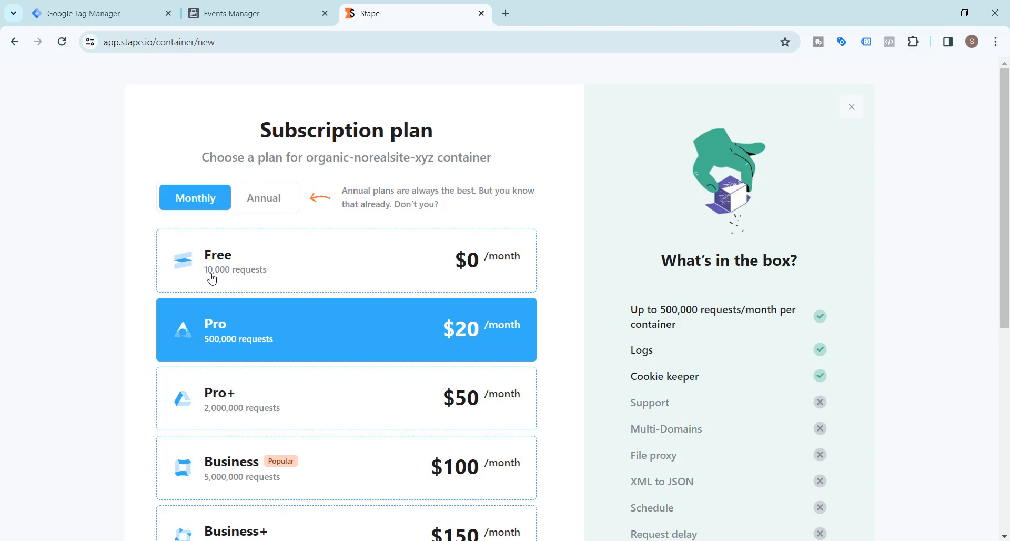
- Continue with the Free monthly plan with automatic tier upgrade turned off, and return to the sGTM container without setting a billing country
click(322, 272)
scroll(320, 331, down, 7)
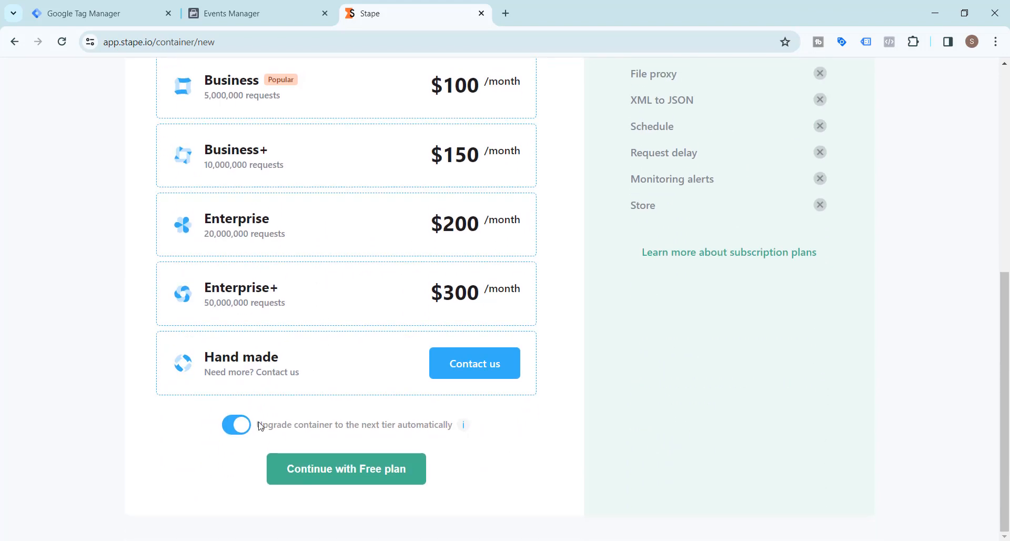
click(230, 429)
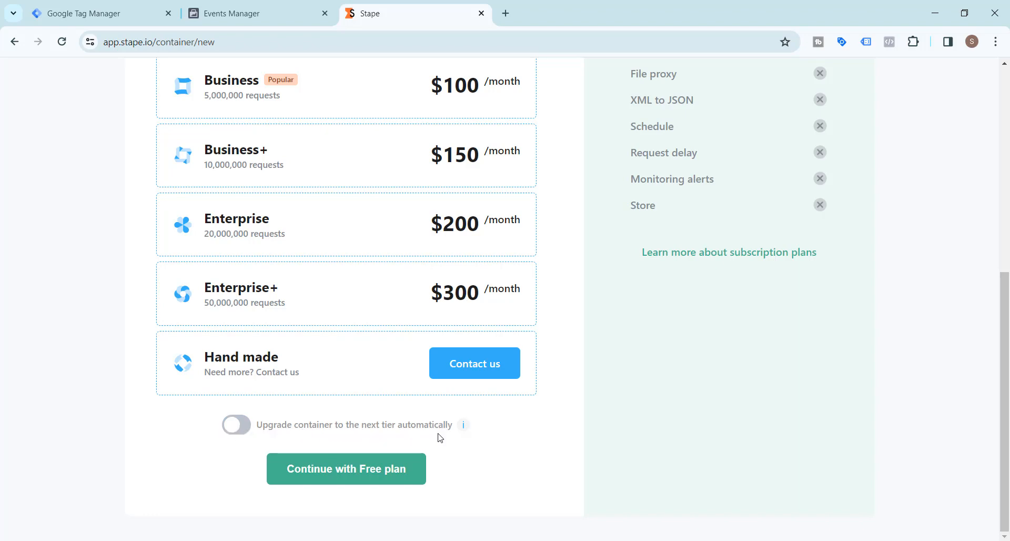
click(365, 477)
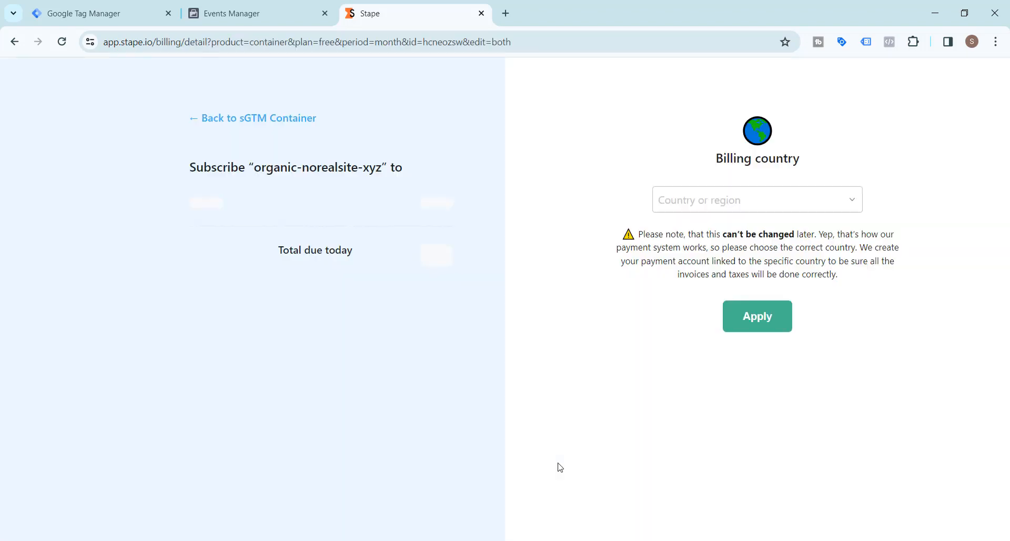
click(227, 122)
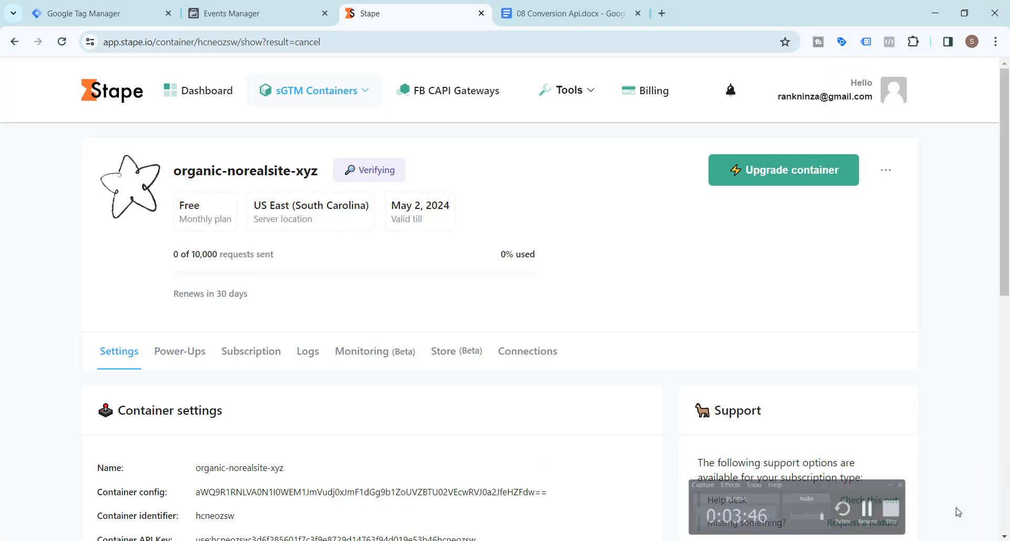
- Check the website at organic.norealsite.xyz in a new browser page, and return to the domain settings of the Stape container
scroll(15, 296, down, 8)
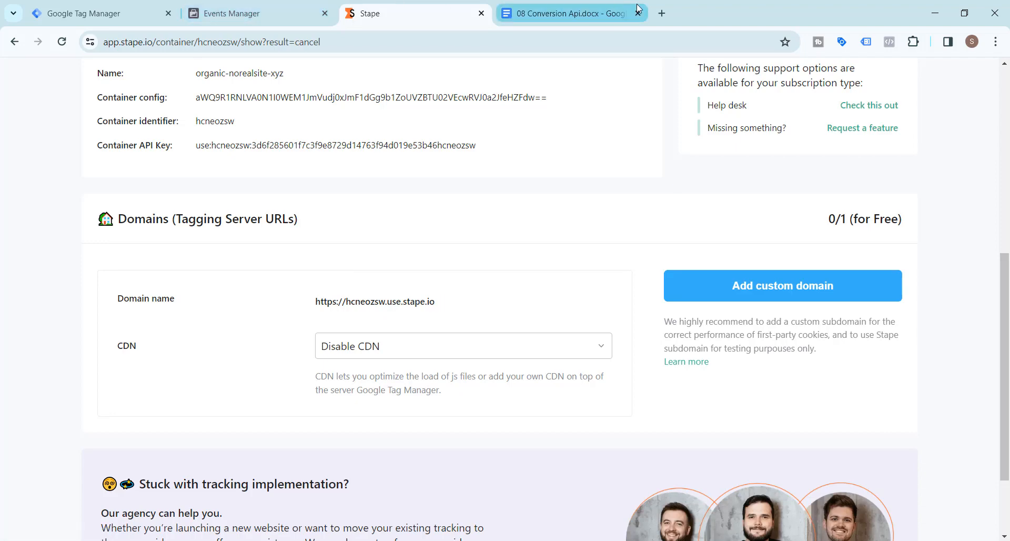
click(662, 13)
text(or)
key(Right)
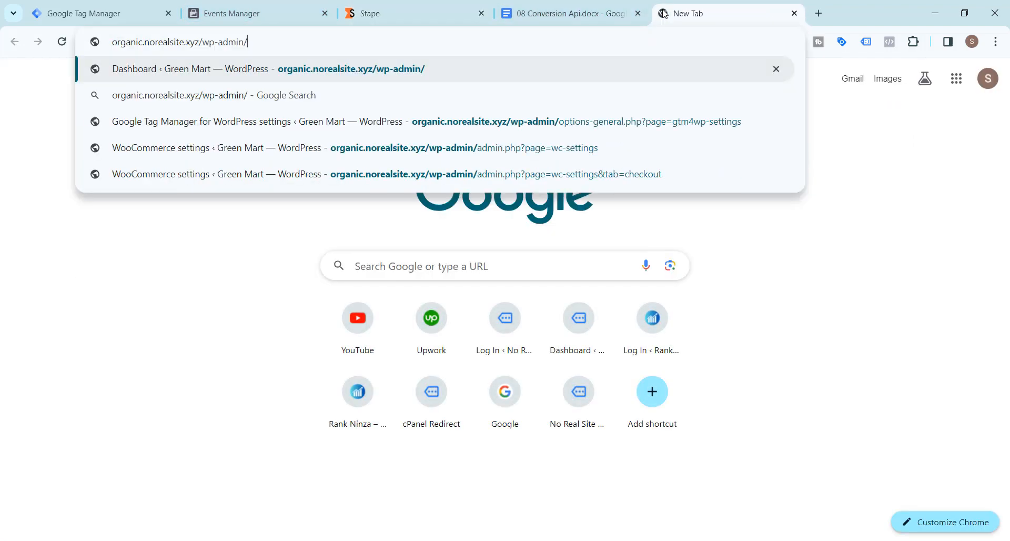
key(BackSpace)
key(BackSpace)
key(BackSpace)
key(BackSpace)
key(BackSpace)
key(BackSpace)
key(BackSpace)
key(BackSpace)
key(BackSpace)
key(BackSpace)
key(Return)
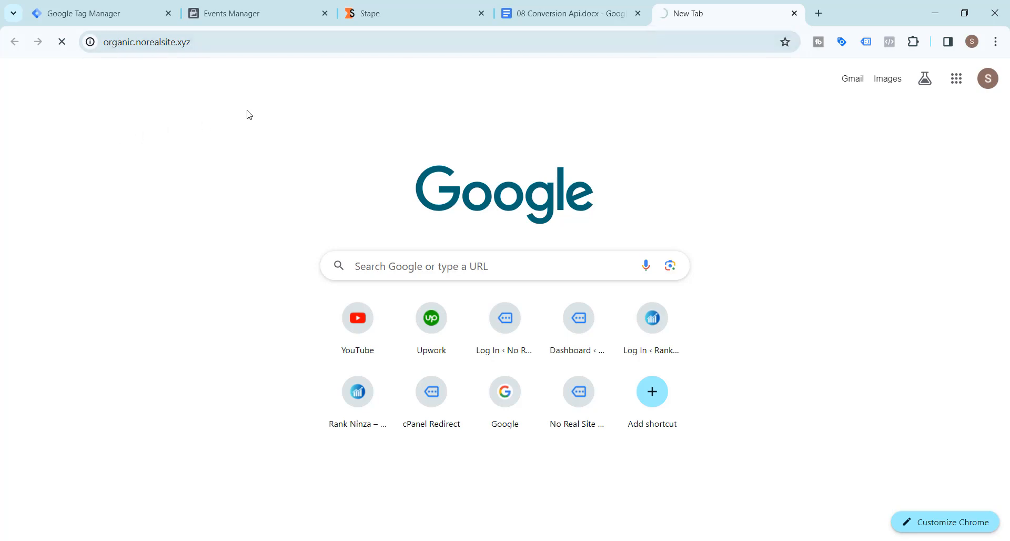
click(383, 12)
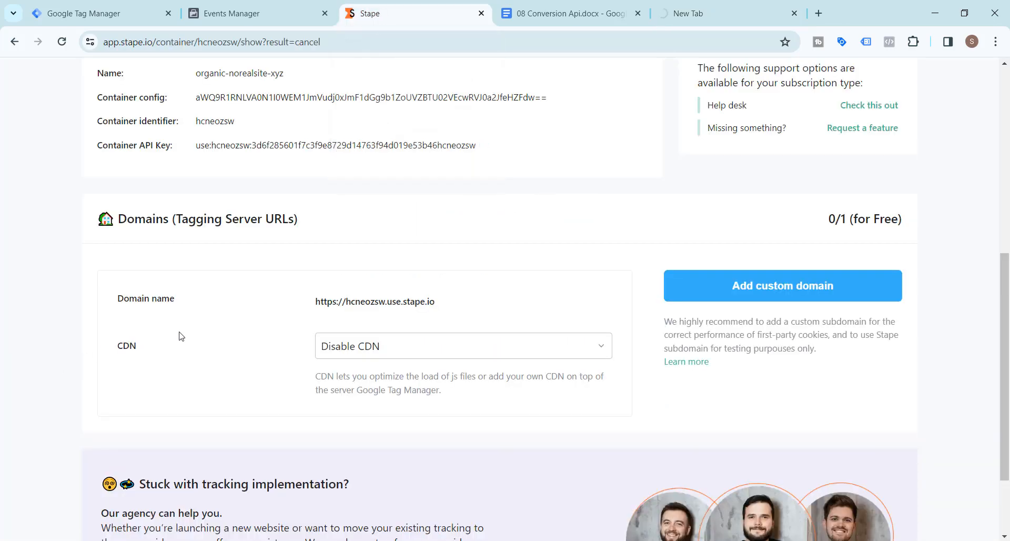
click(727, 13)
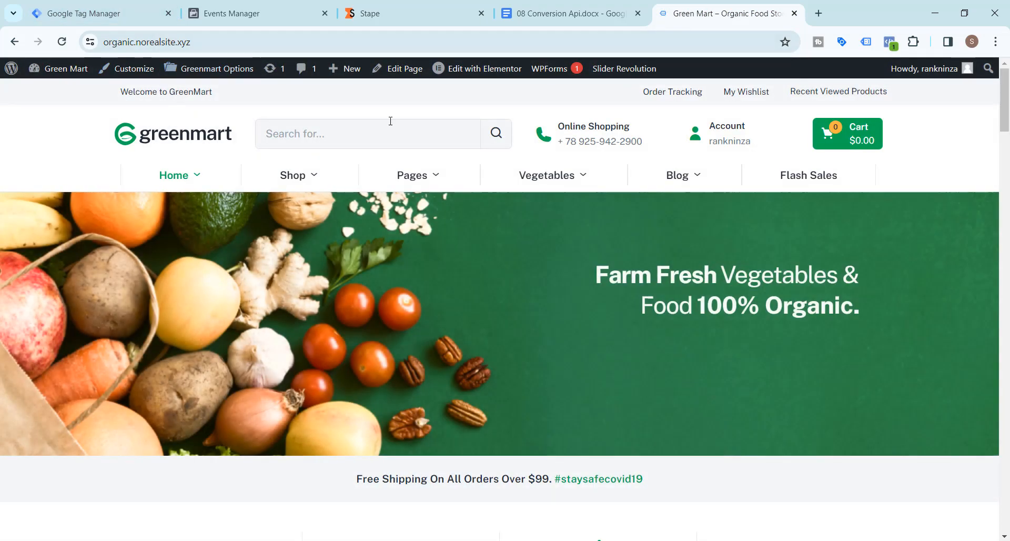
click(419, 5)
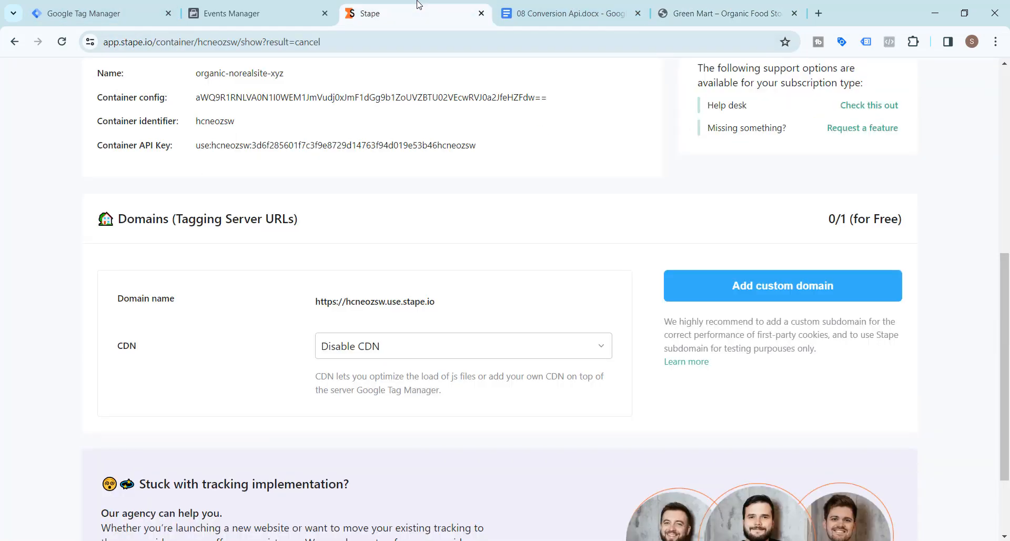
- Add the custom domain pixelorganic.norealsite.xyz to the container, using a CNAME record instead of A records
click(782, 286)
scroll(758, 308, down, 3)
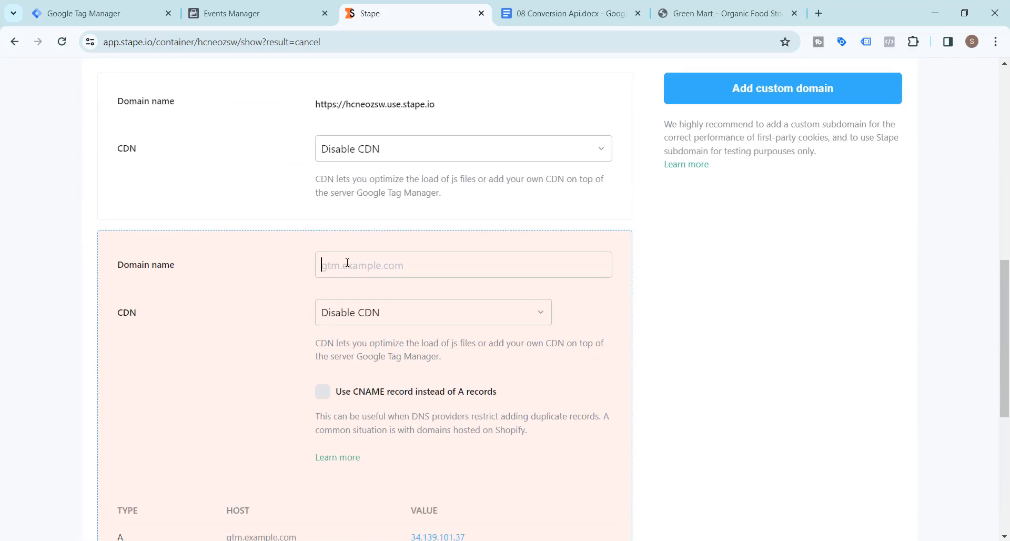
text(or)
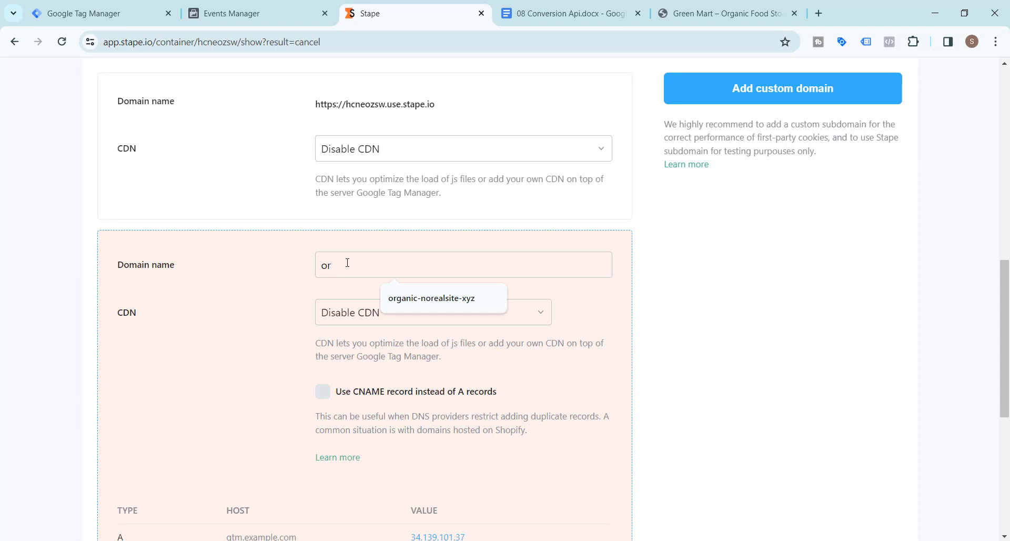
key(BackSpace)
key(BackSpace)
text(p)
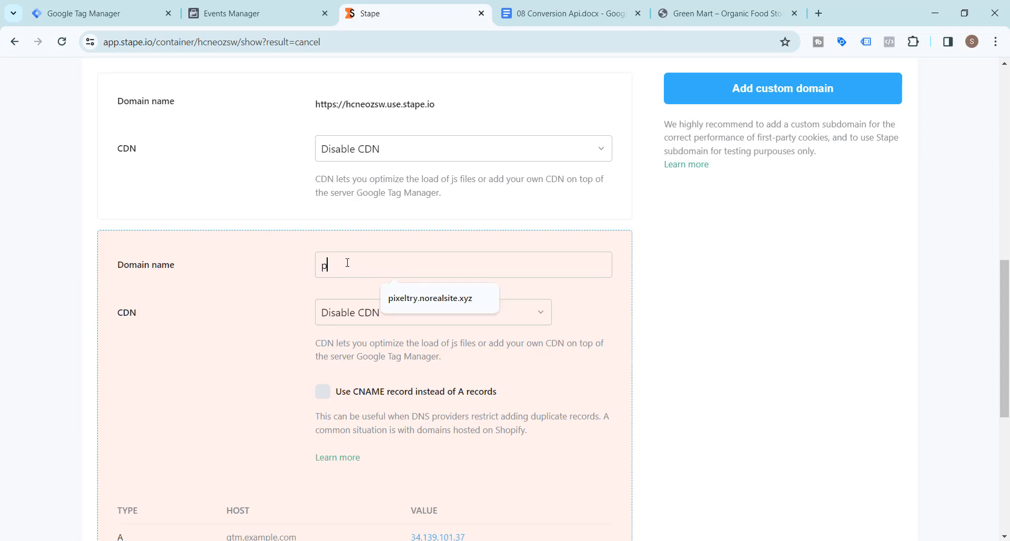
text(ixelor)
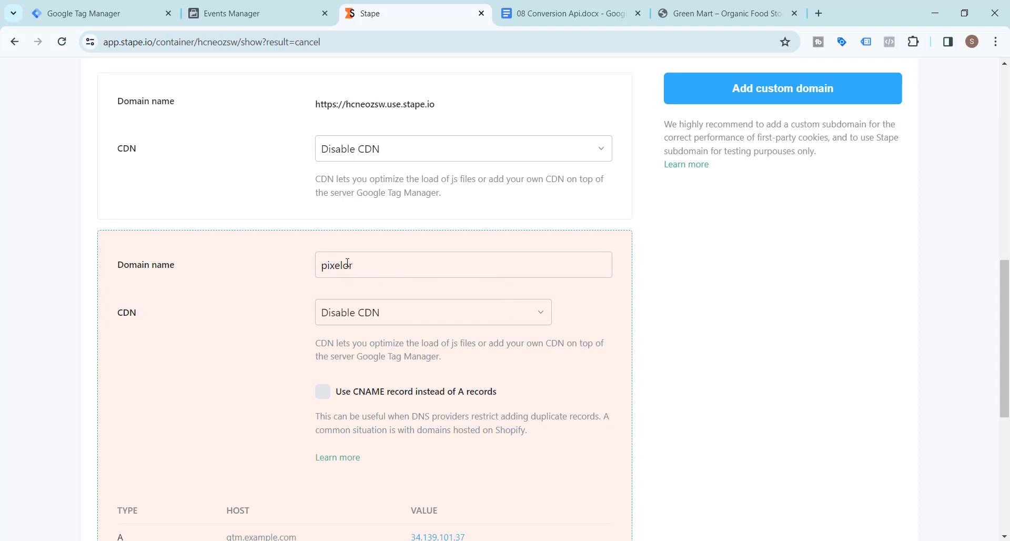
text(ganic.norealsi)
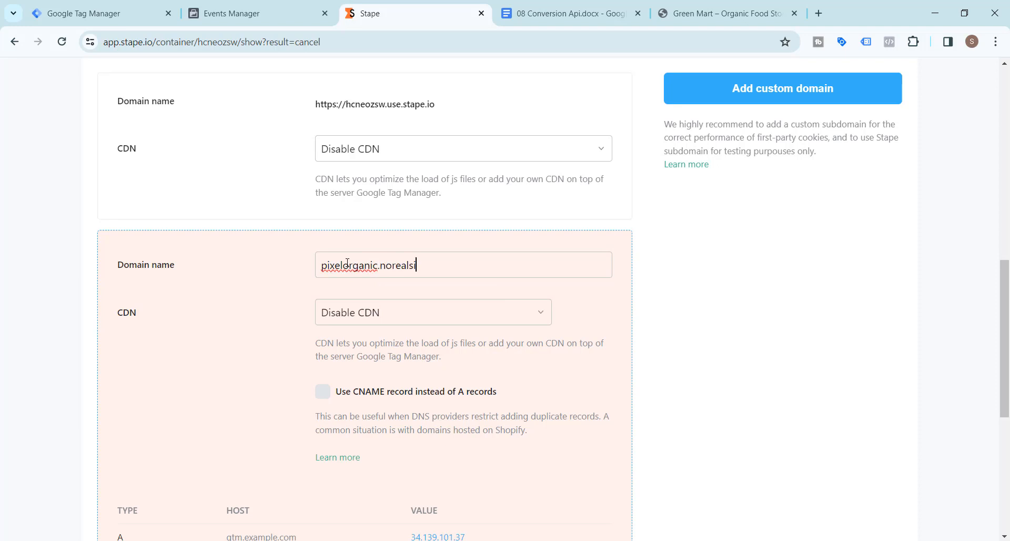
text(te.xyz)
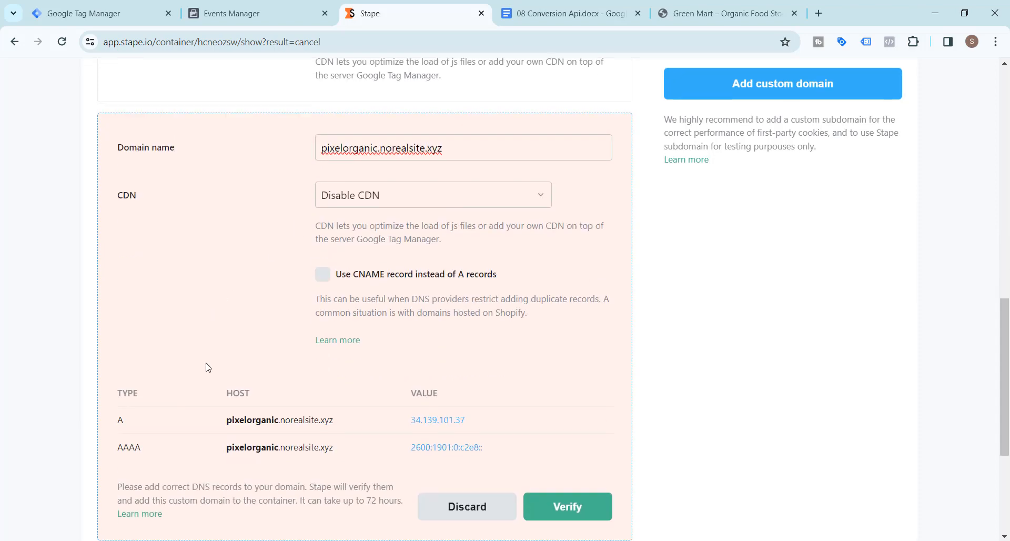
scroll(208, 364, down, 2)
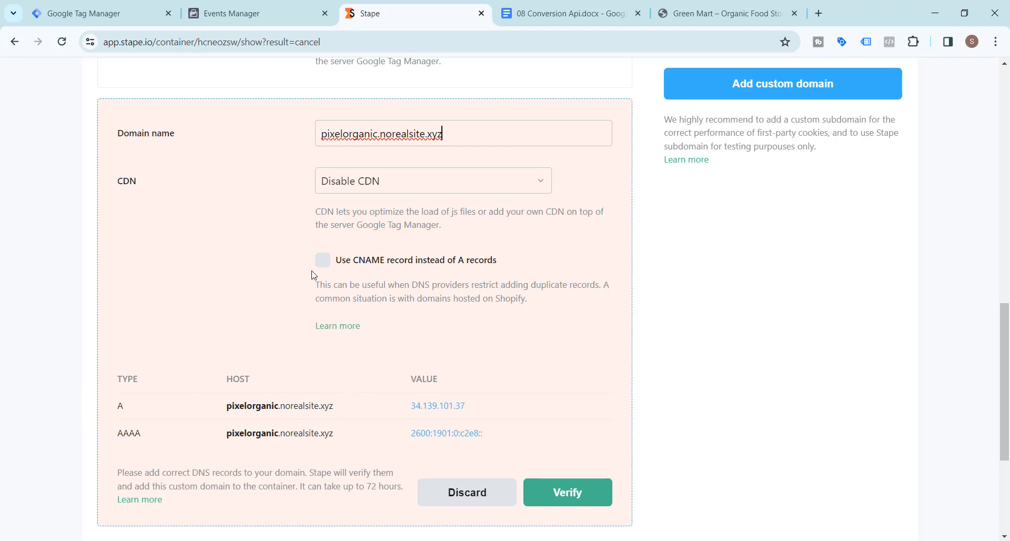
click(323, 261)
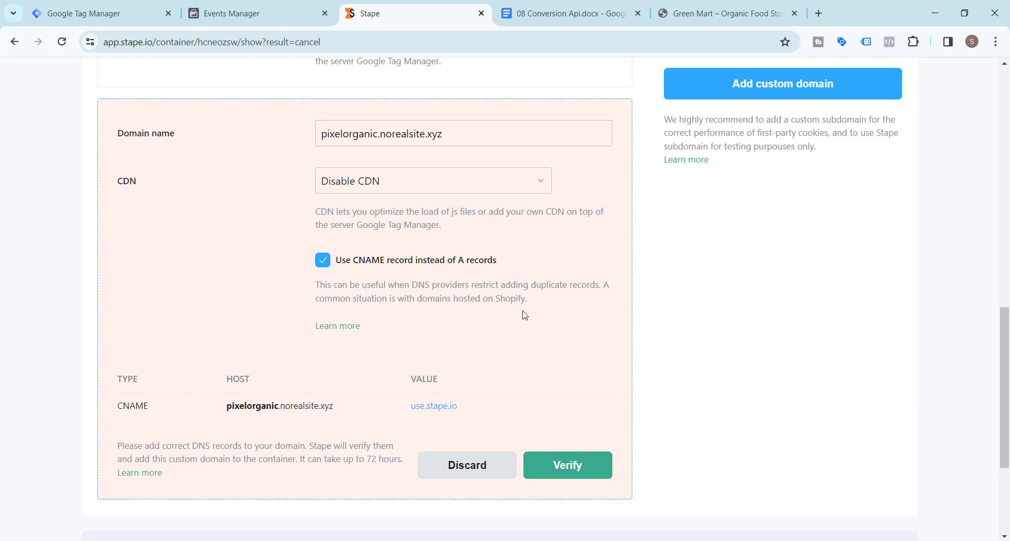
- Open the cPanel login of norealsite.xyz in a new browser page and log in
click(819, 13)
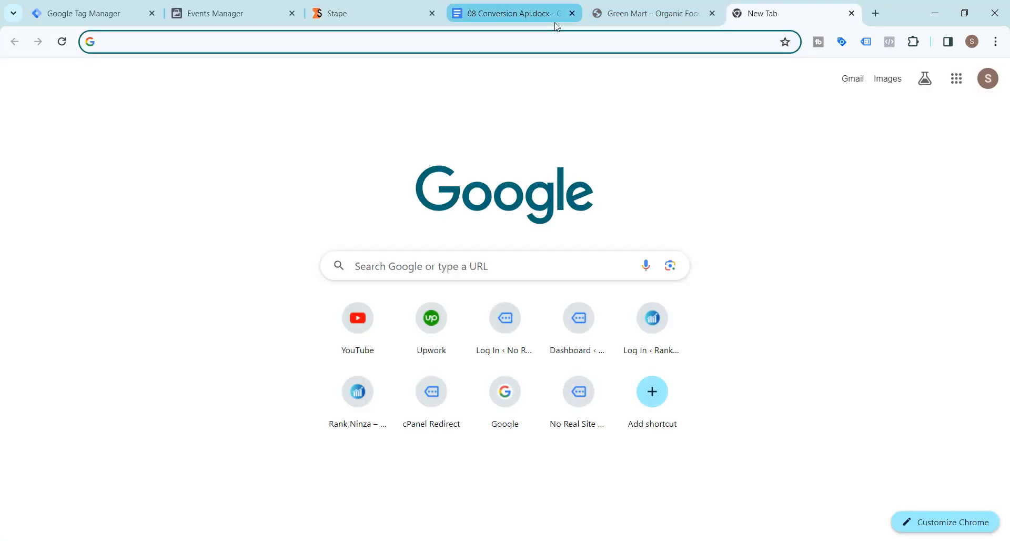
text(no)
key(Return)
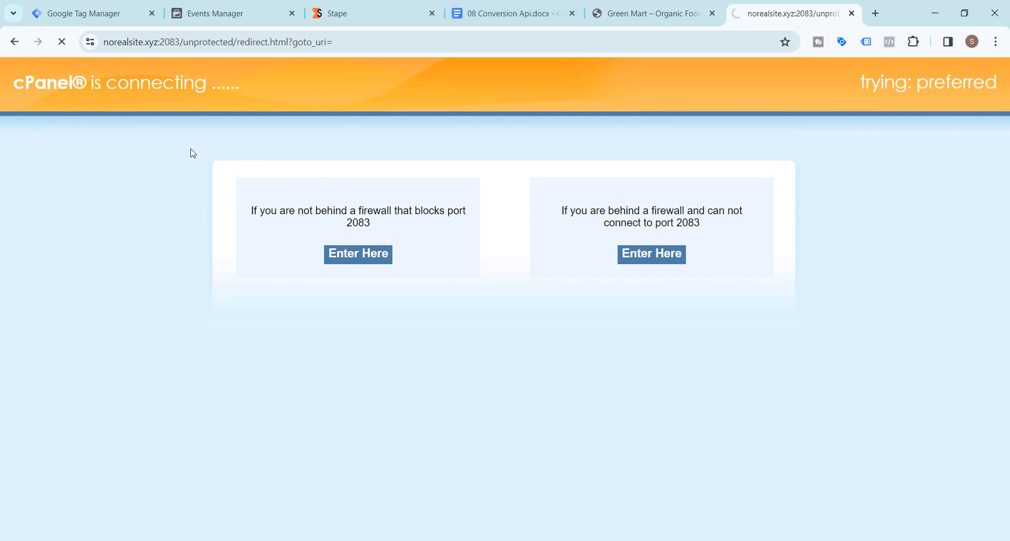
click(451, 342)
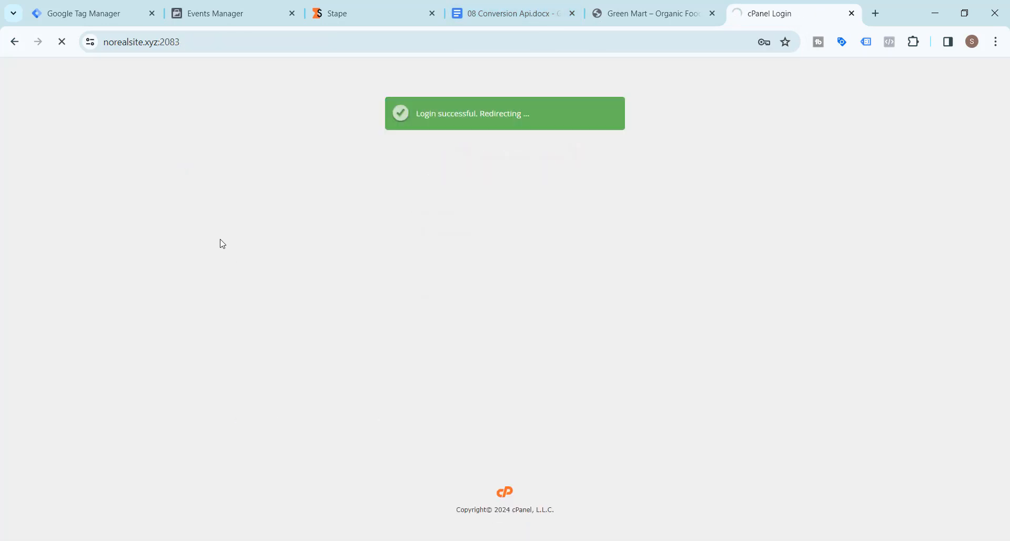
- Open the Zone Editor from the Domains tools in cPanel
scroll(366, 239, down, 4)
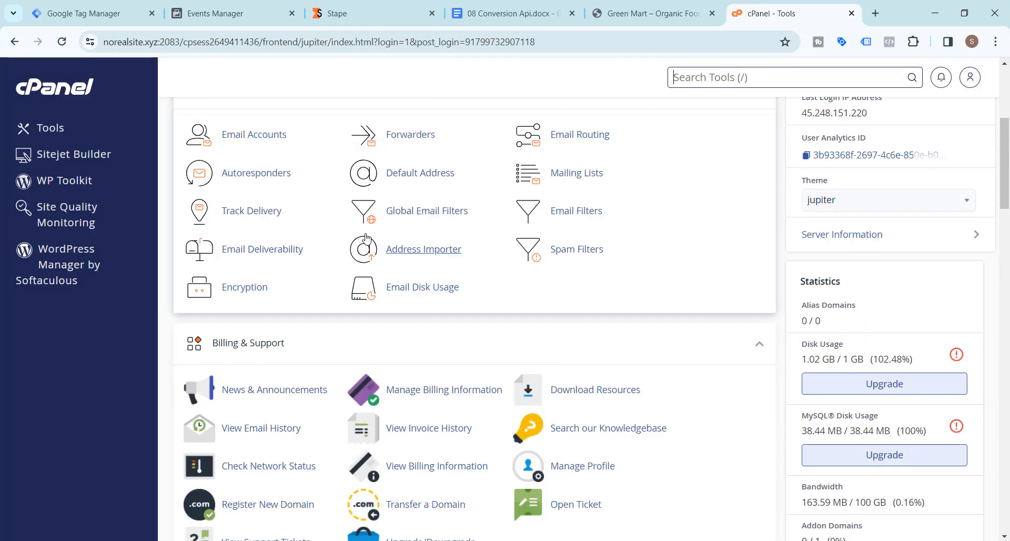
scroll(367, 239, down, 6)
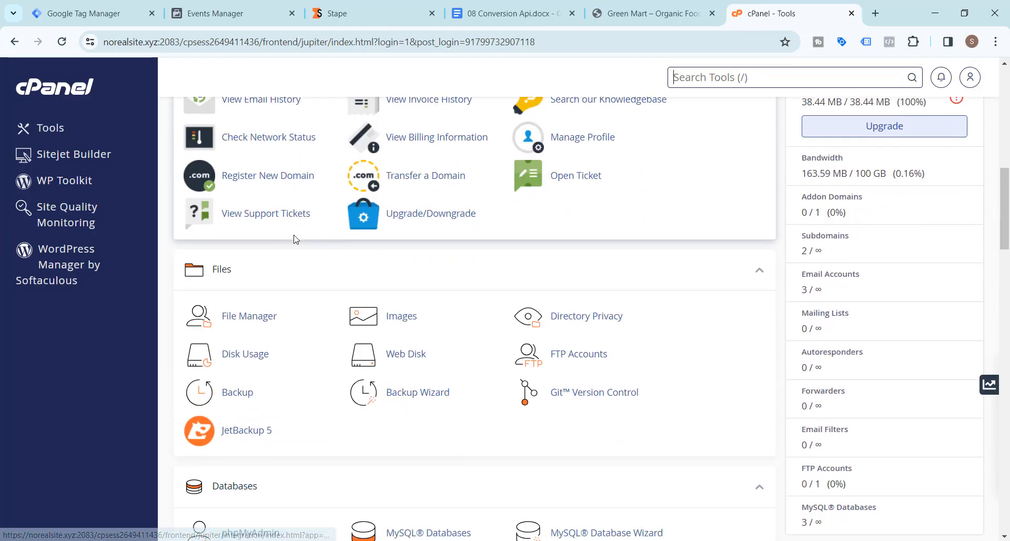
scroll(292, 241, down, 1)
scroll(575, 275, down, 1)
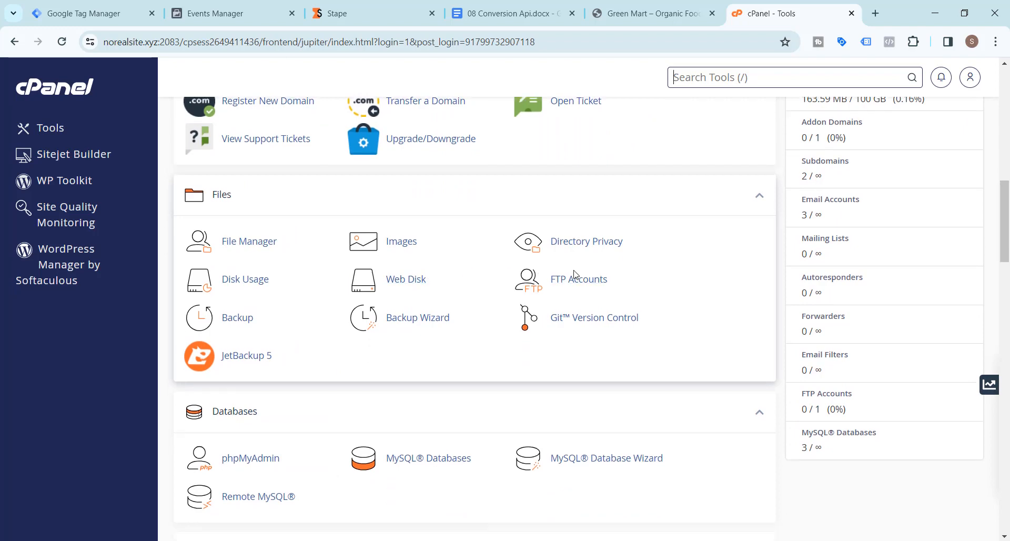
scroll(576, 275, down, 7)
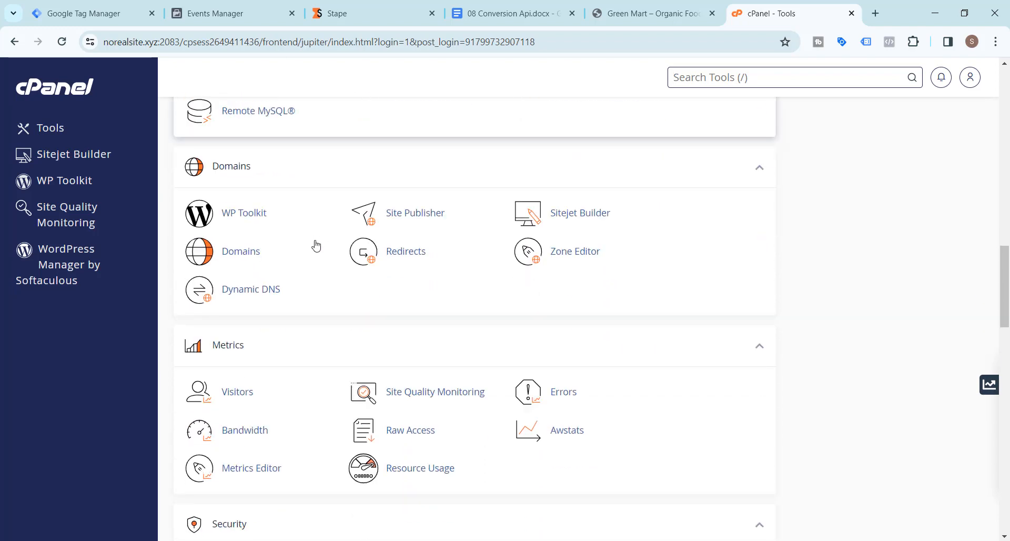
scroll(316, 266, up, 3)
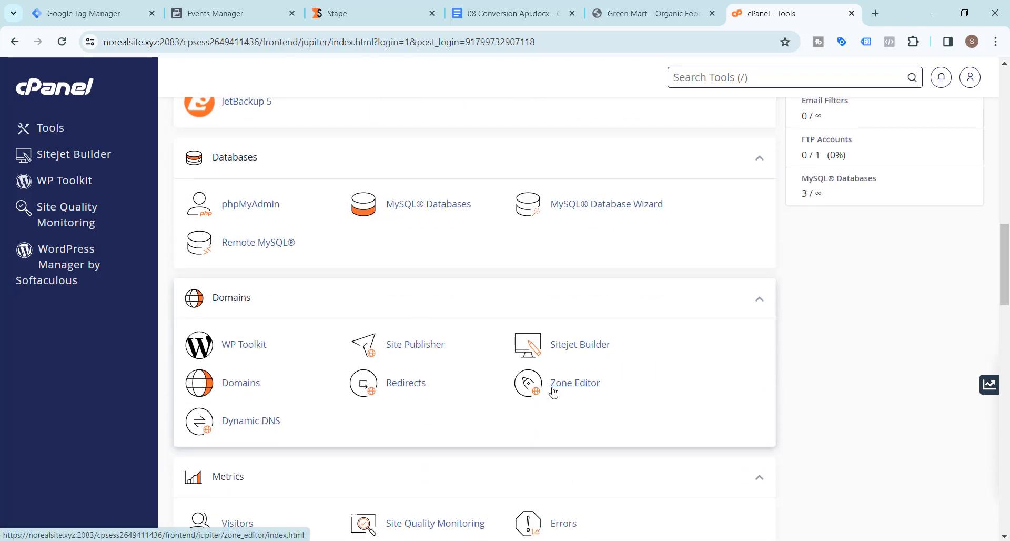
click(564, 390)
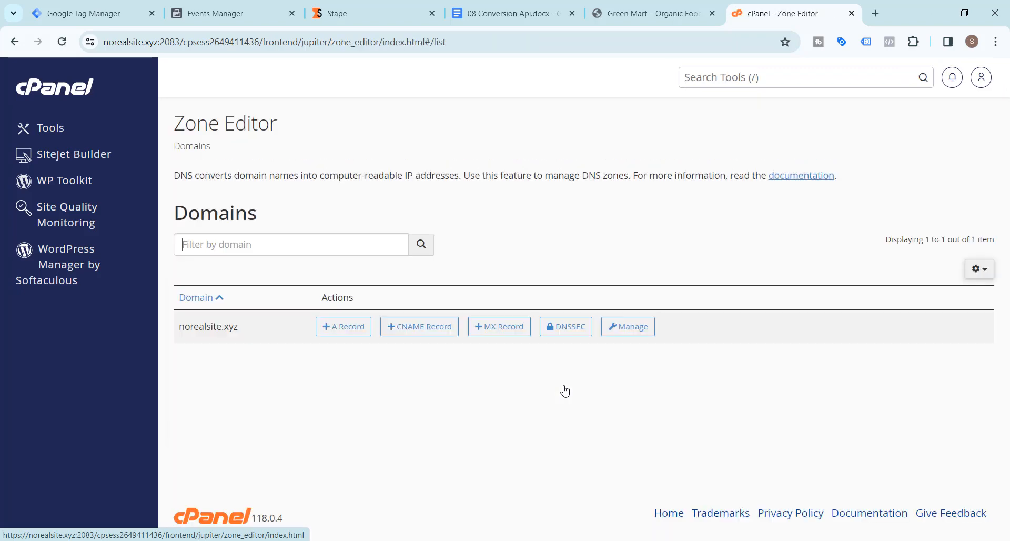
- Start a CNAME record for norealsite.xyz and paste the host pixelorganic.norealsite.xyz copied from Stape as its name
click(425, 354)
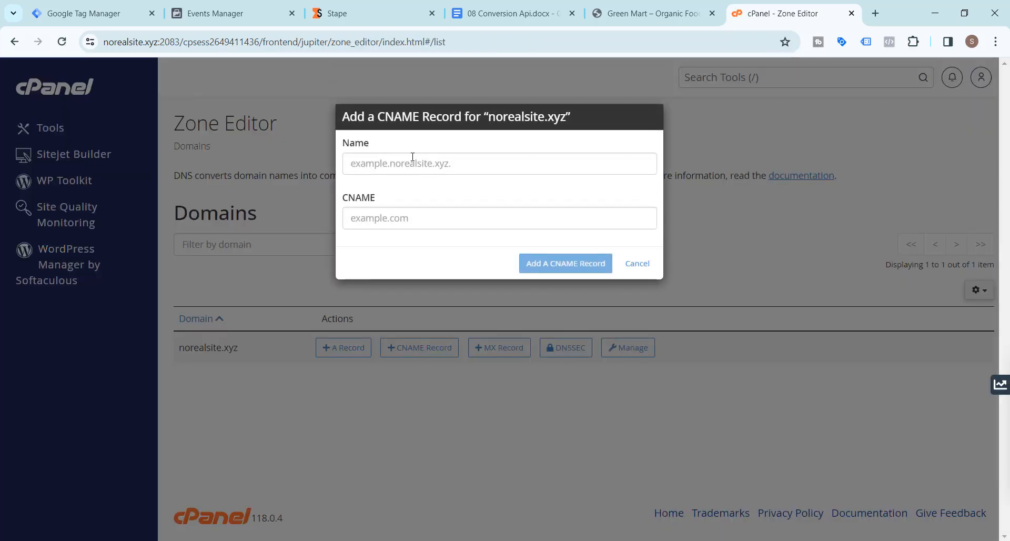
click(369, 20)
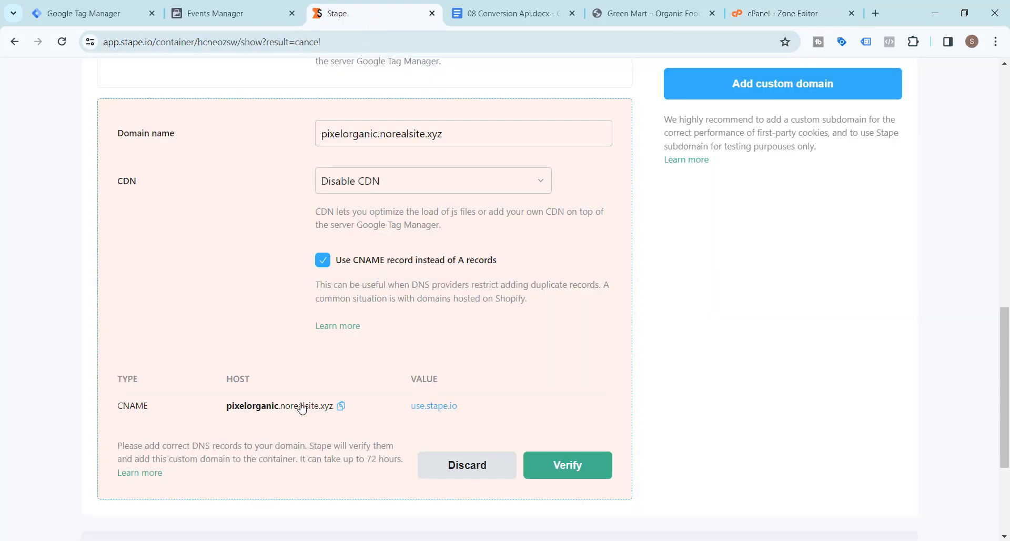
click(342, 411)
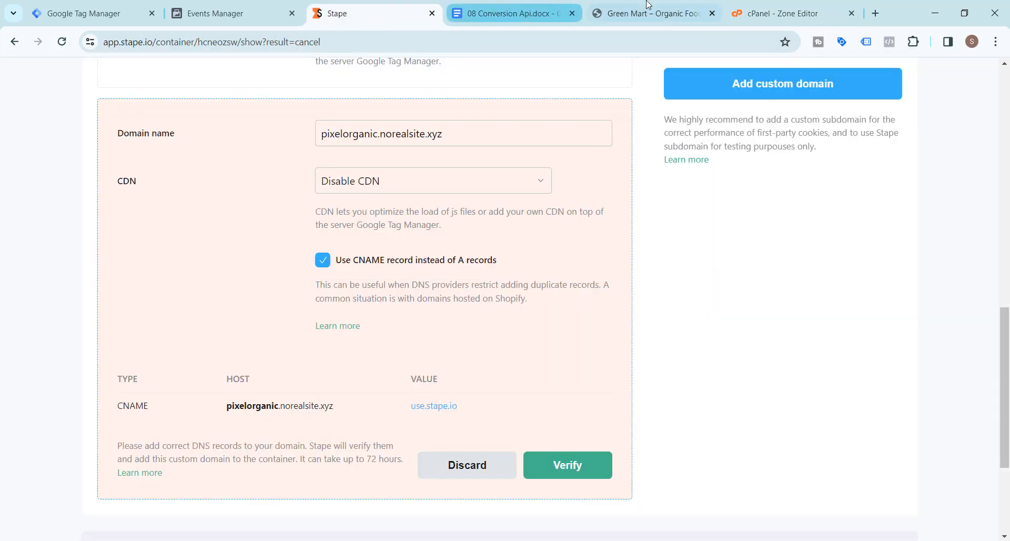
click(792, 4)
click(426, 165)
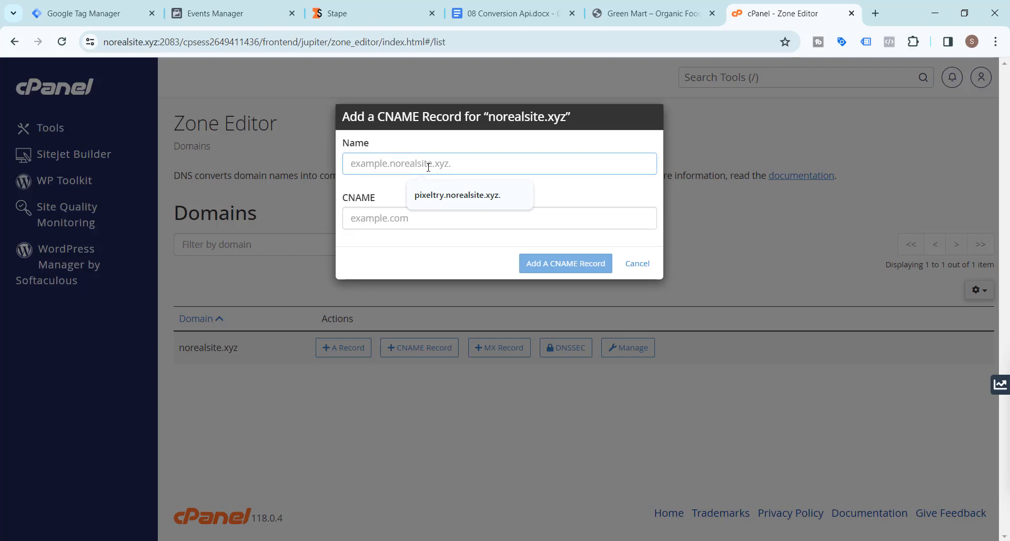
key(ctrl+v)
- Copy the value use.stape.io from Stape, paste it as the CNAME target in cPanel, and add the record
click(345, 6)
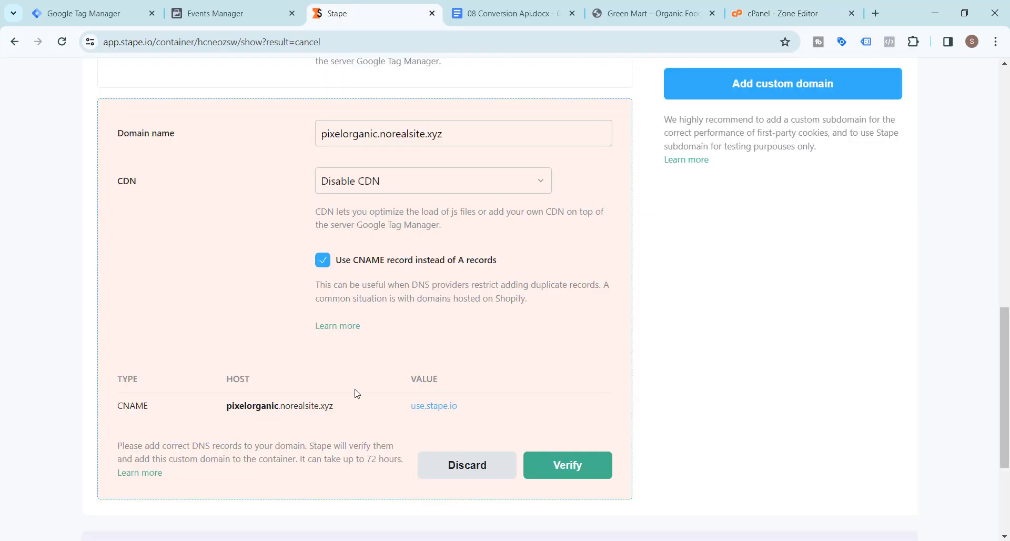
click(465, 408)
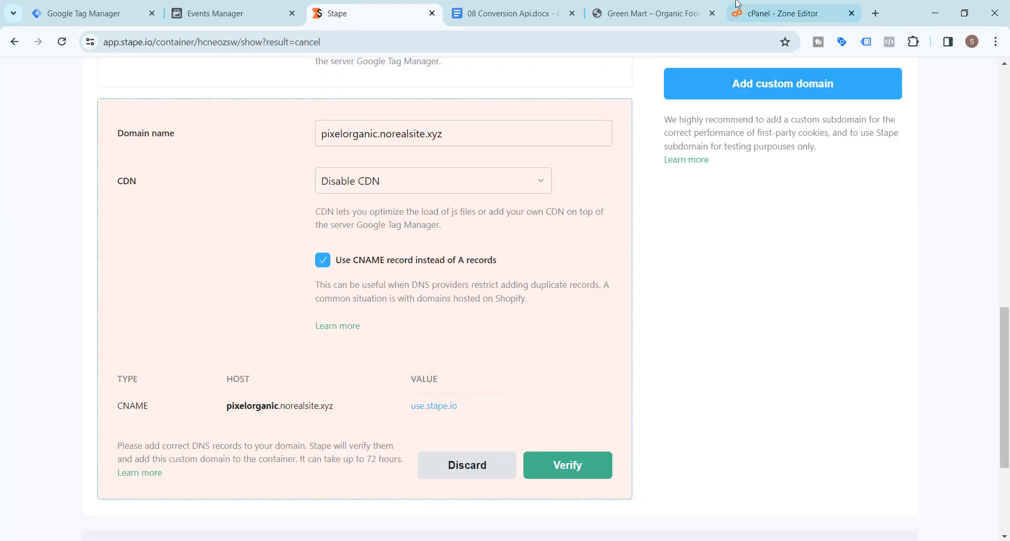
click(792, 13)
click(495, 217)
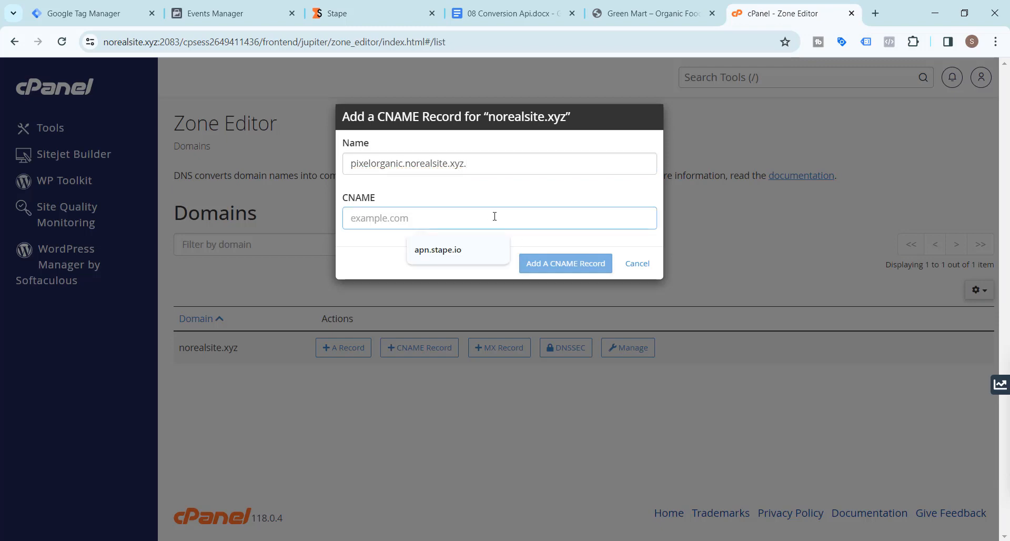
key(ctrl+v)
click(568, 268)
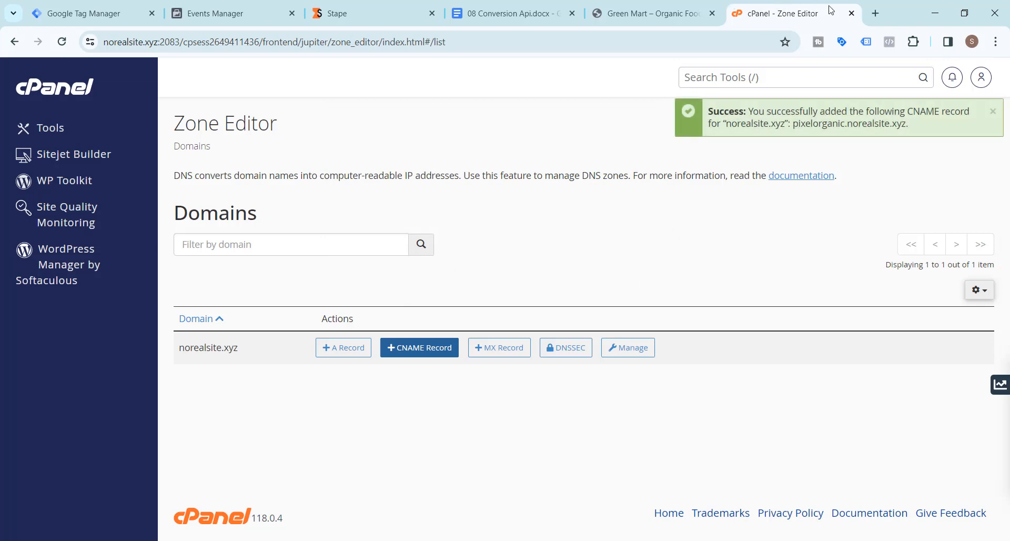
- Close cPanel and start the verification of the custom domain pixelorganic.norealsite.xyz in Stape
click(852, 13)
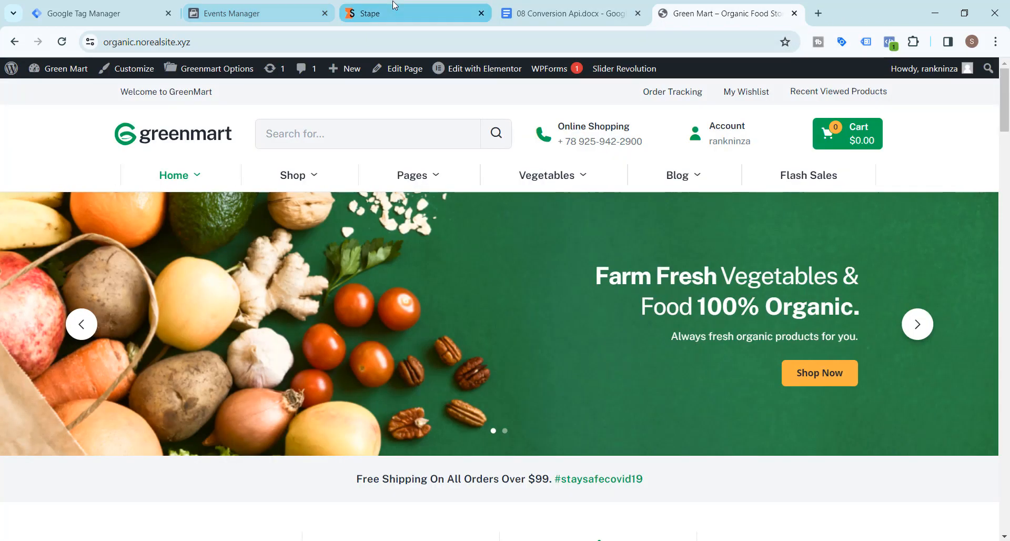
click(394, 7)
mouse_move(279, 411)
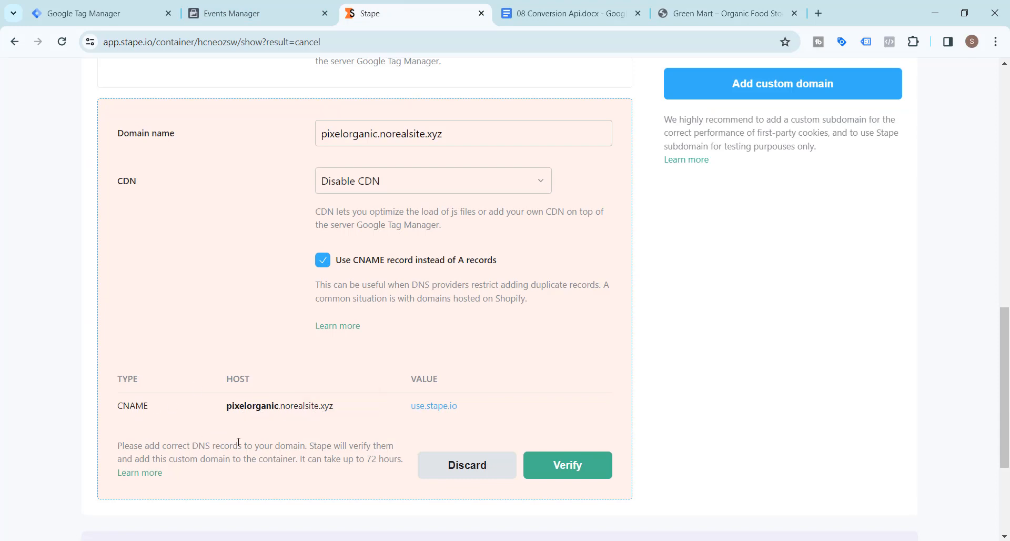
click(579, 476)
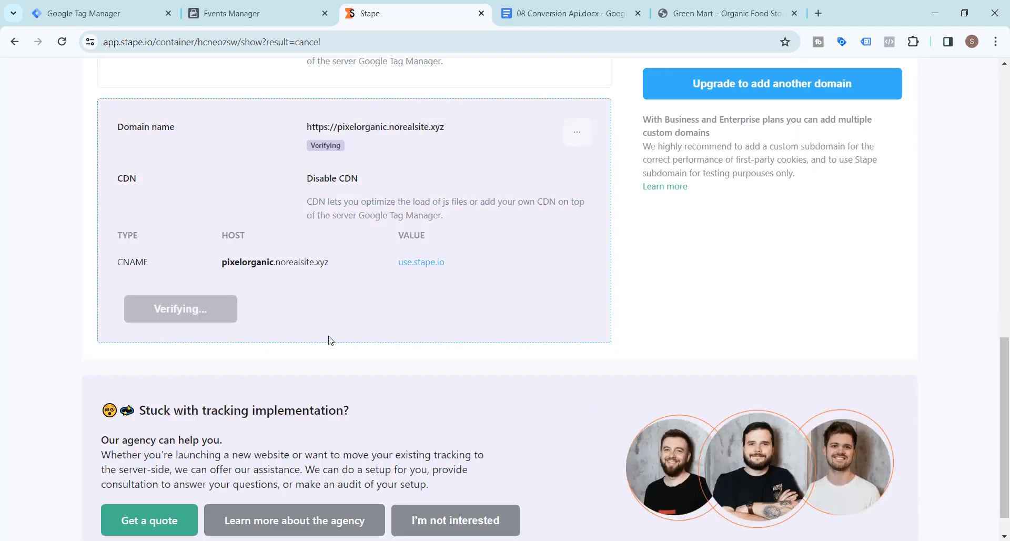
scroll(381, 335, up, 1)
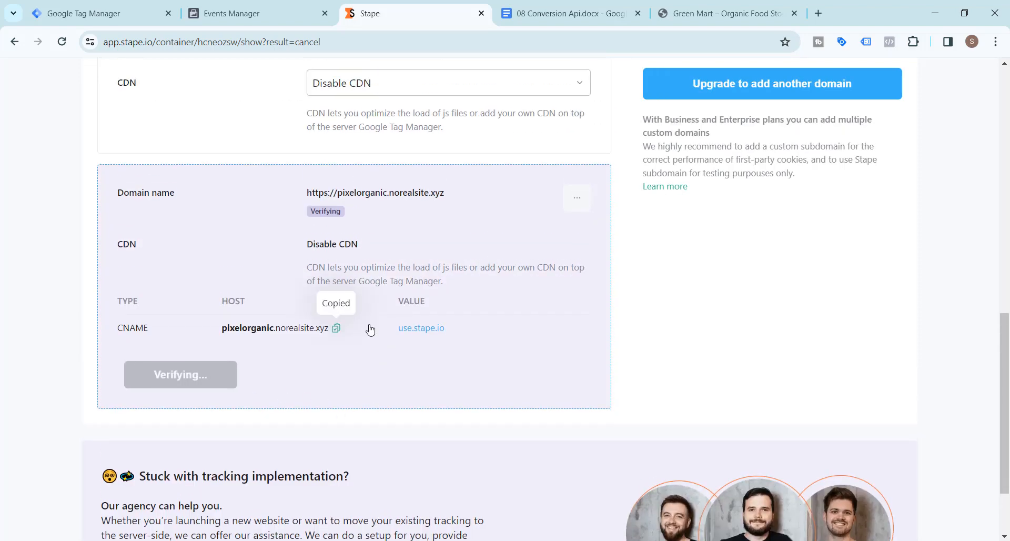
- Switch to Google Tag Manager, close the tagging server installation dialog and dismiss the notice about serving Google scripts
scroll(273, 287, up, 1)
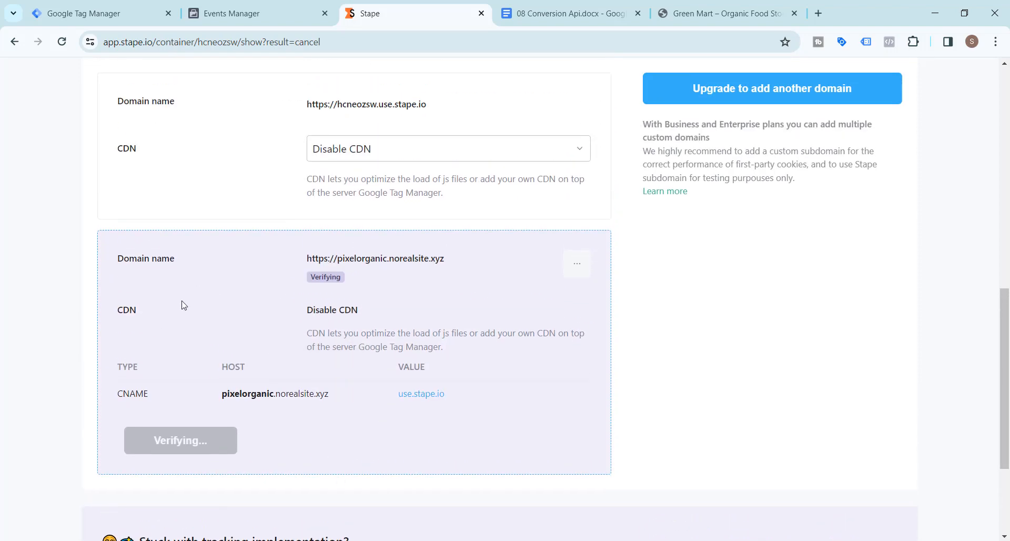
scroll(282, 337, up, 12)
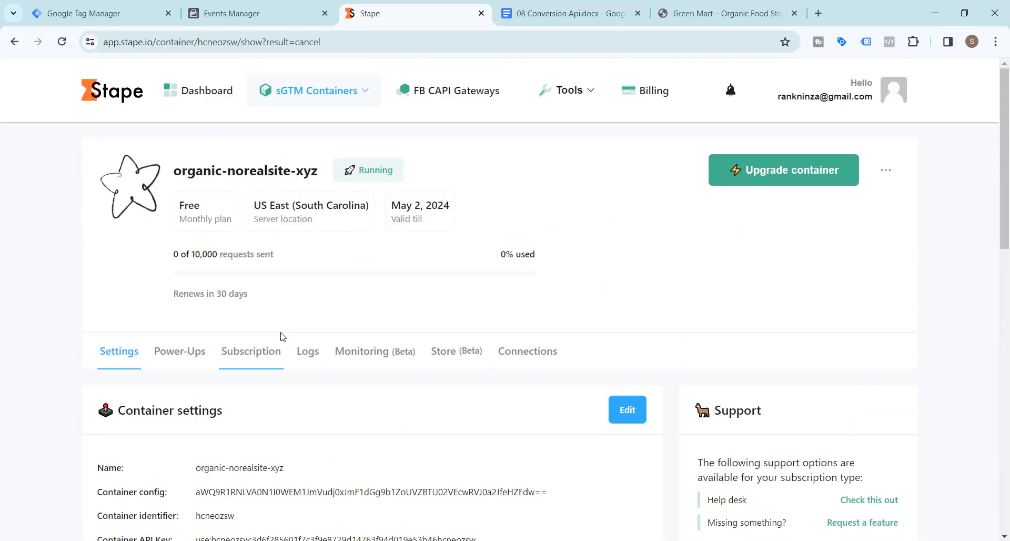
click(108, 15)
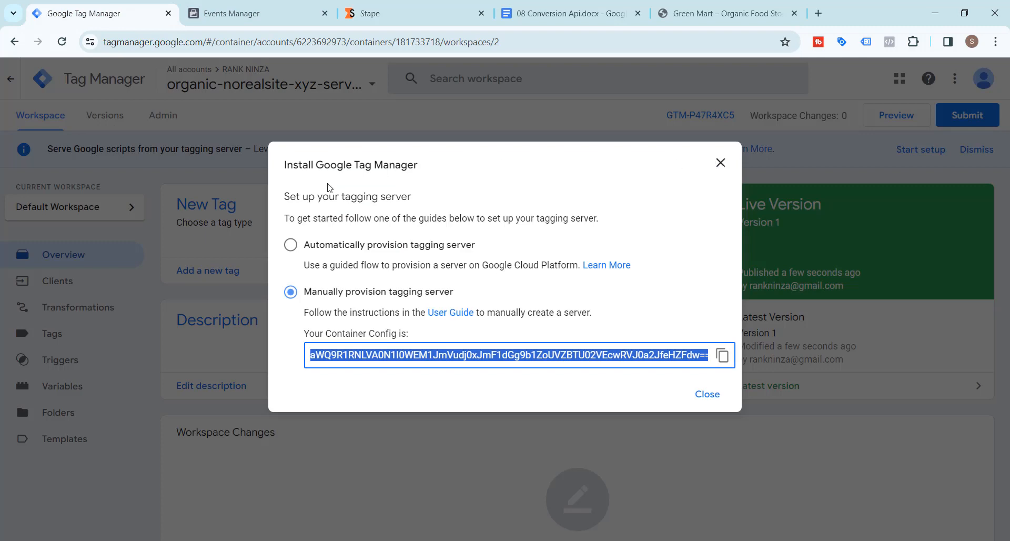
click(720, 163)
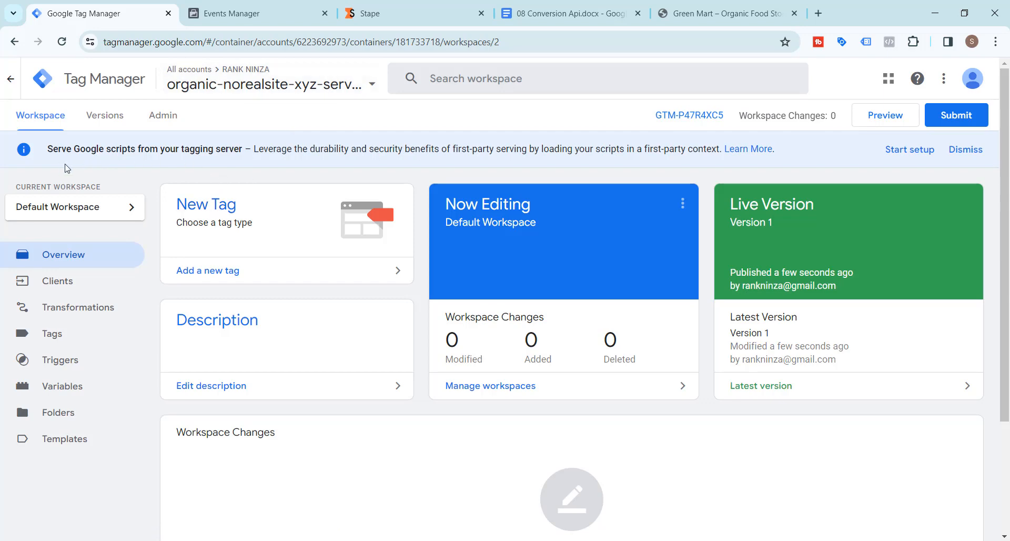
click(966, 149)
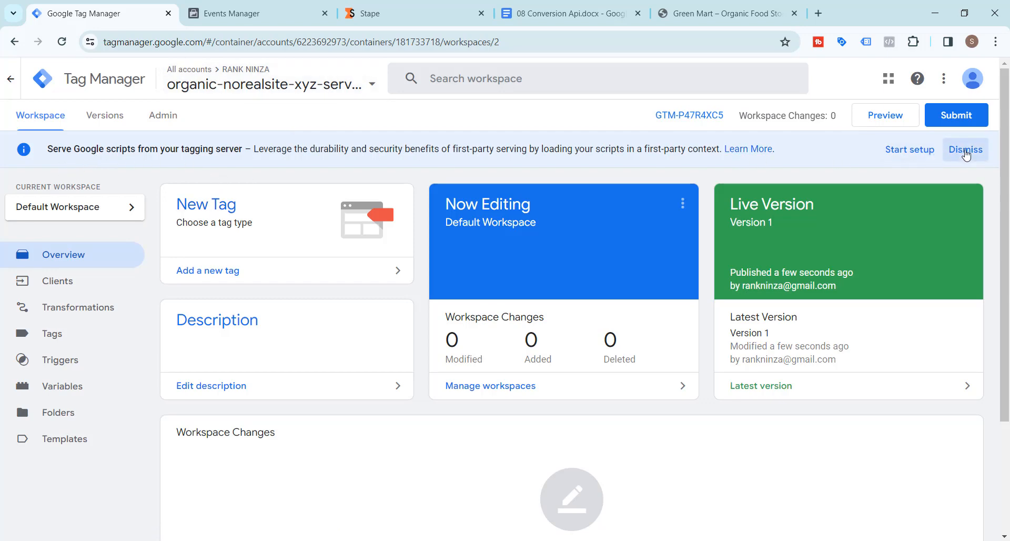
click(167, 118)
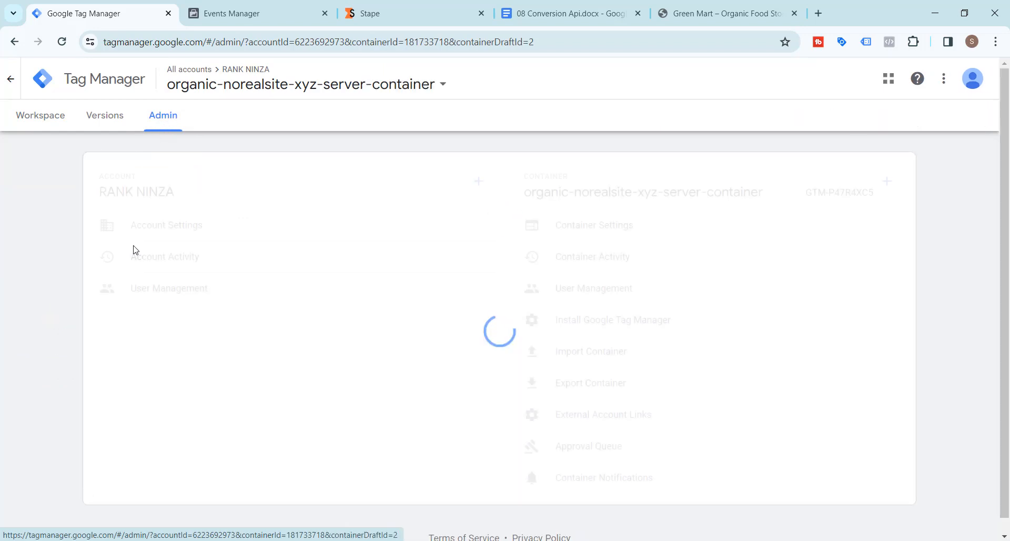
click(598, 227)
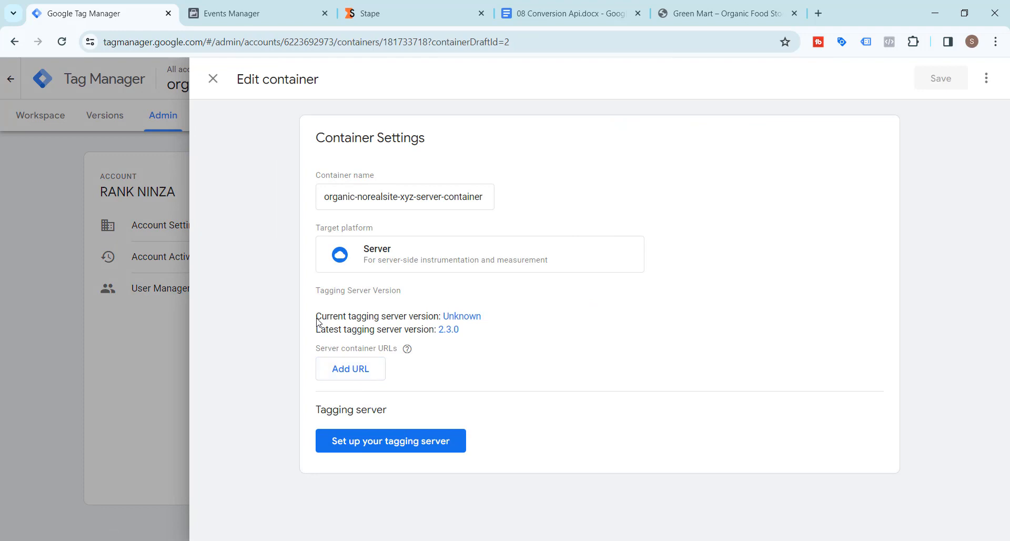
click(341, 374)
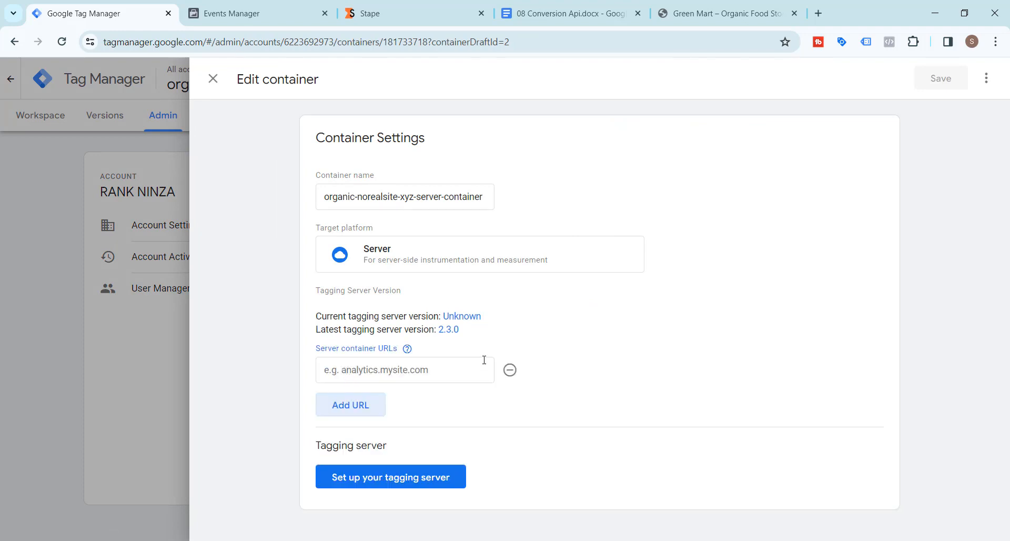
click(432, 370)
key(ctrl+v)
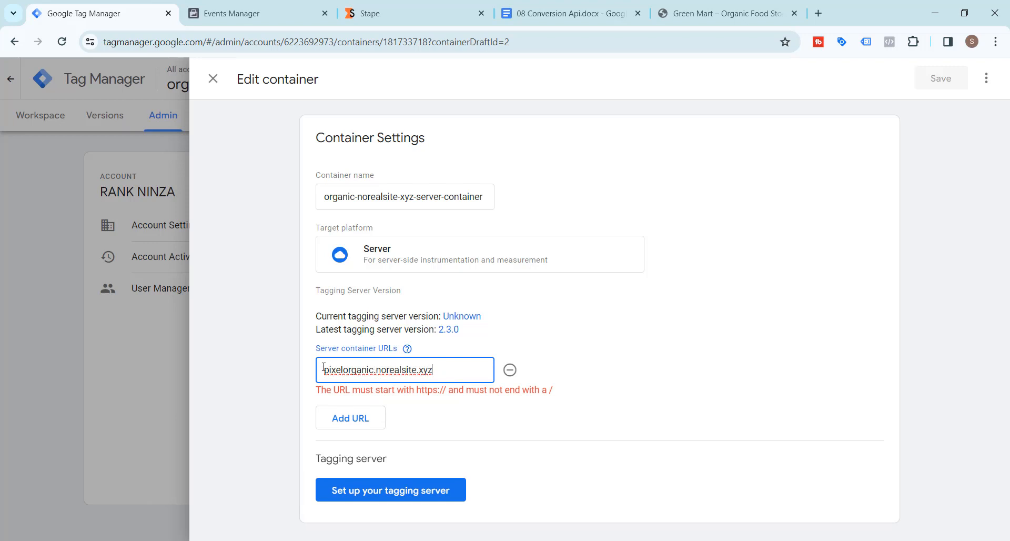
text(http)
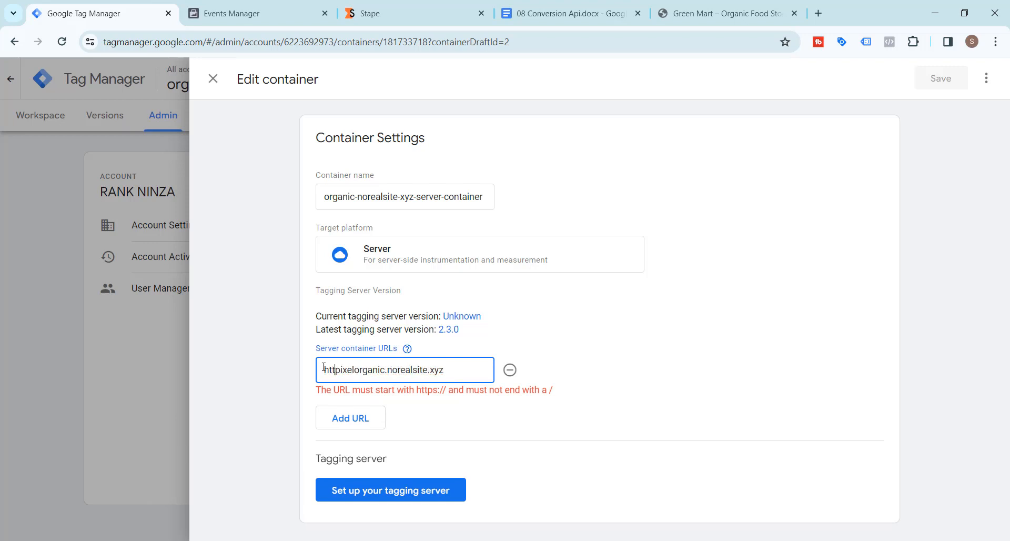
text(s://)
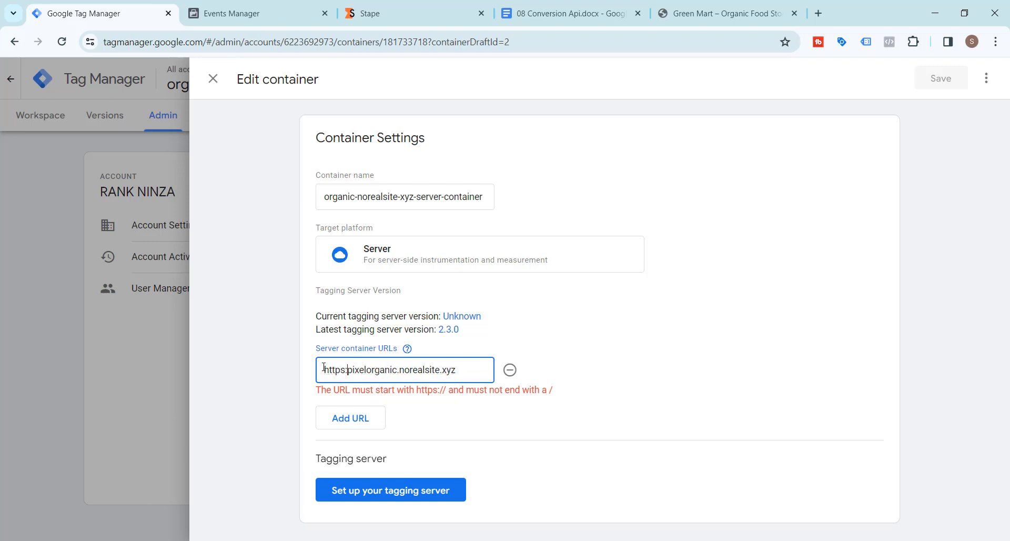
click(348, 405)
click(505, 407)
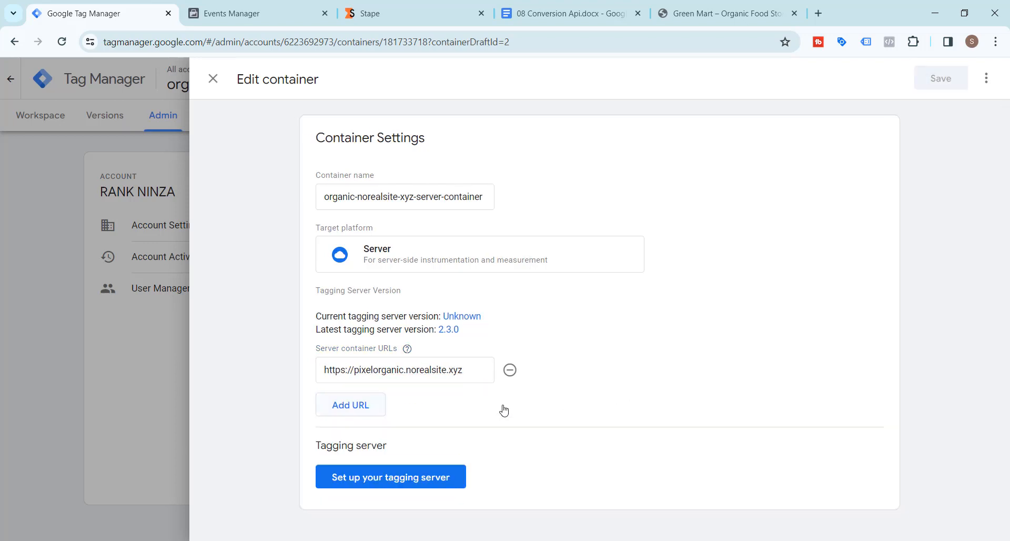
click(927, 85)
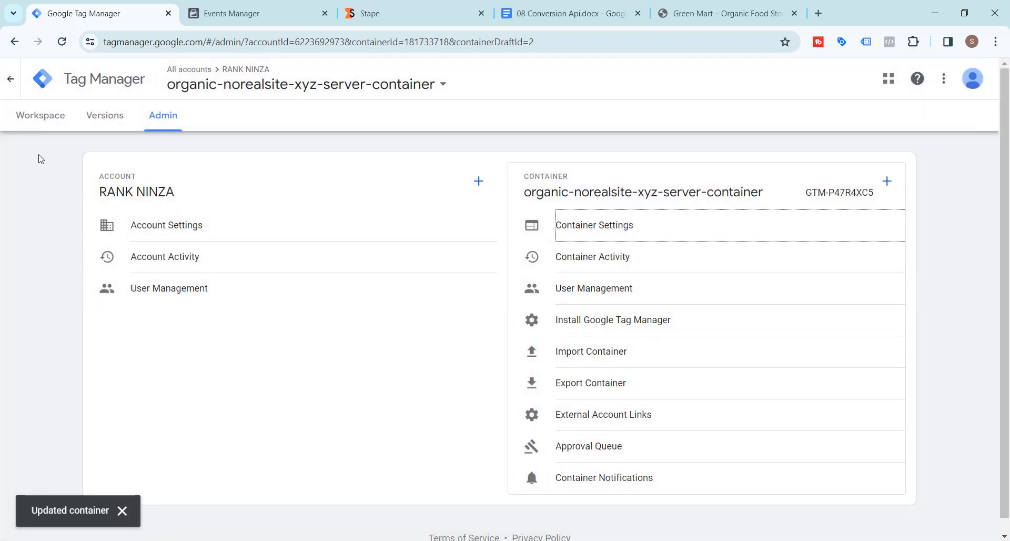
- Return to the server container's workspace and open the organic-norealsite-xyz container in a separate browser tab
click(32, 118)
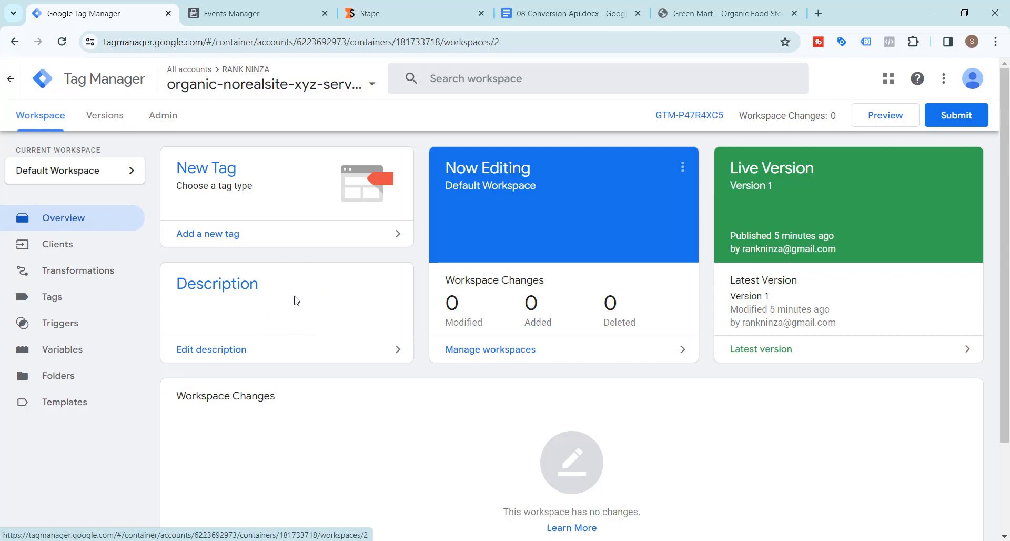
scroll(297, 301, down, 2)
scroll(293, 293, up, 2)
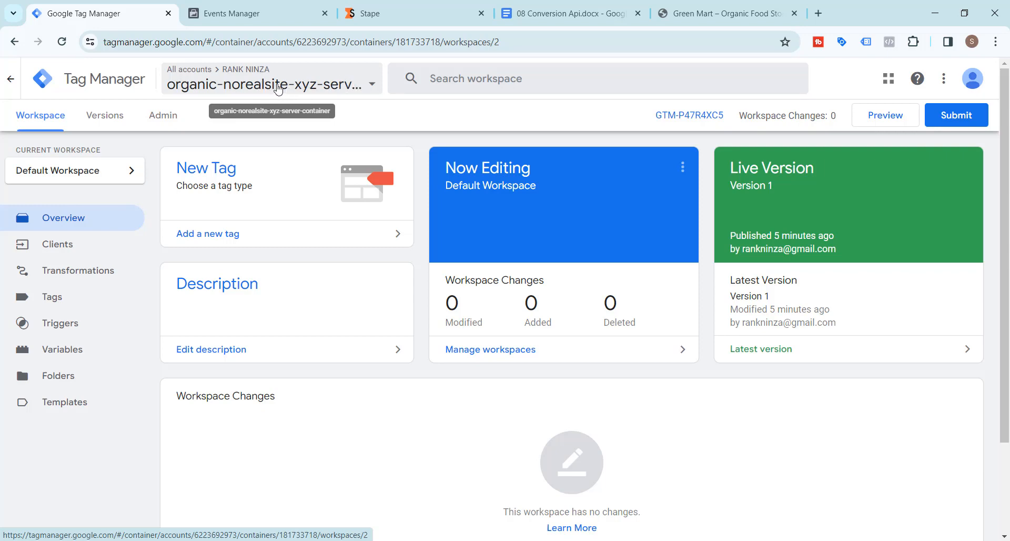
right_click(242, 88)
key(Escape)
click(234, 88)
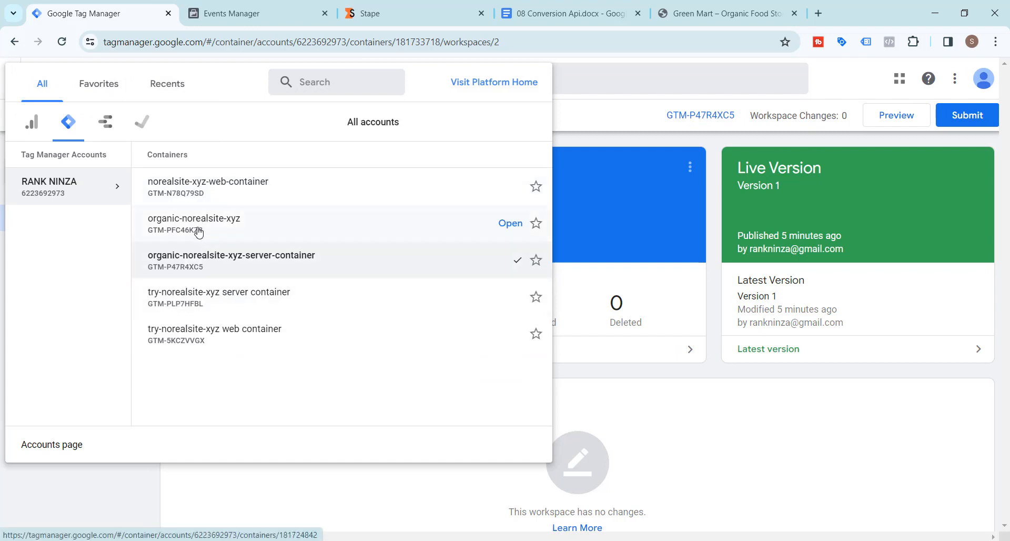
right_click(510, 224)
click(548, 240)
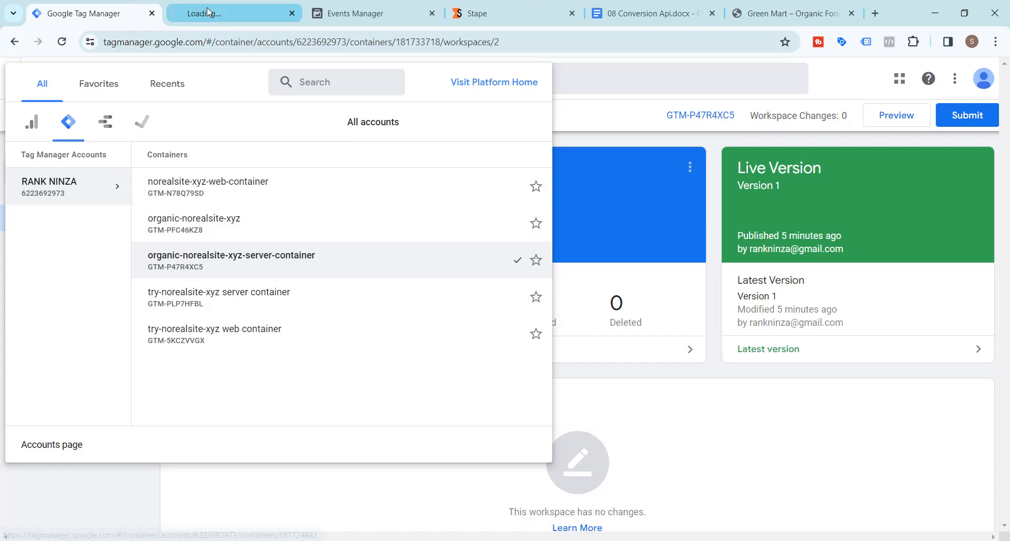
click(231, 13)
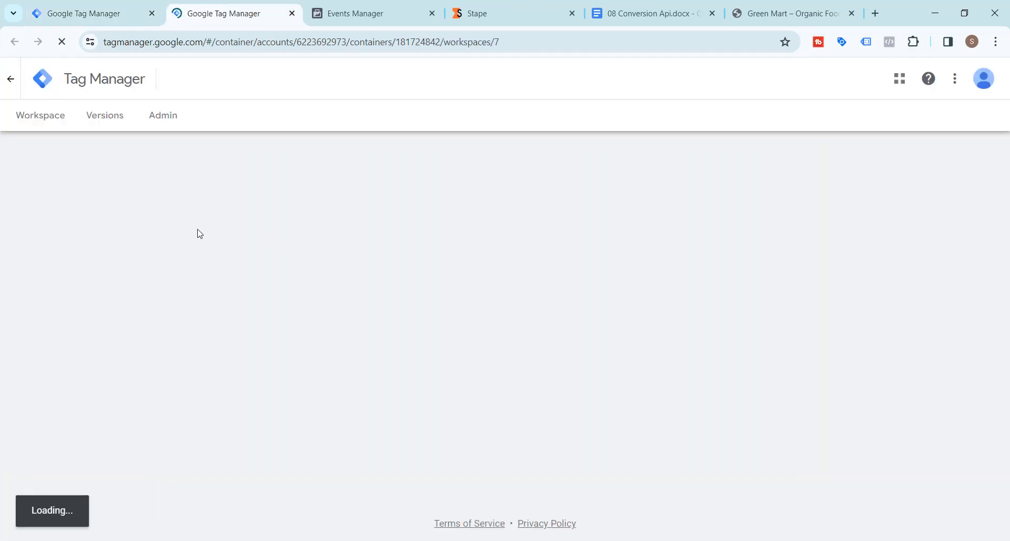
click(90, 10)
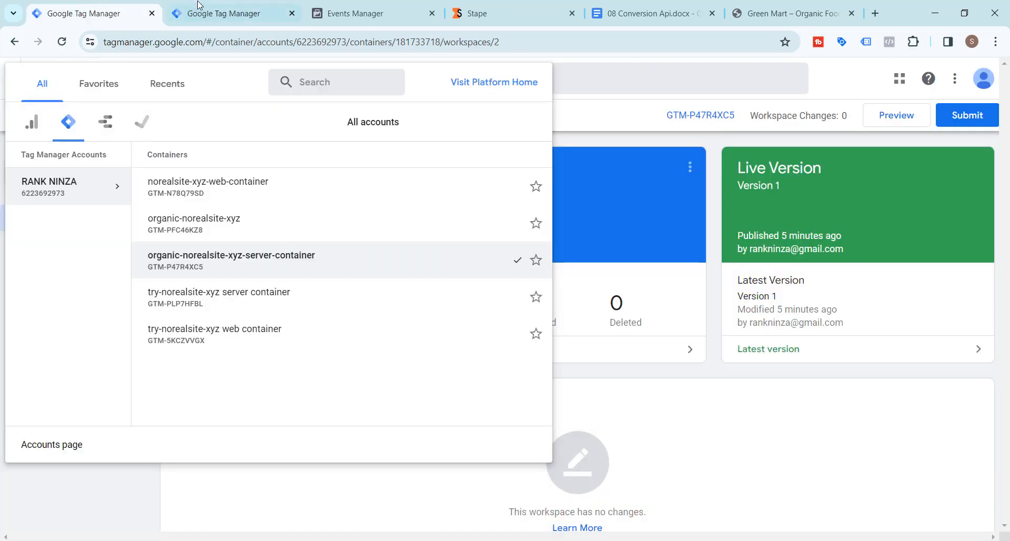
click(606, 114)
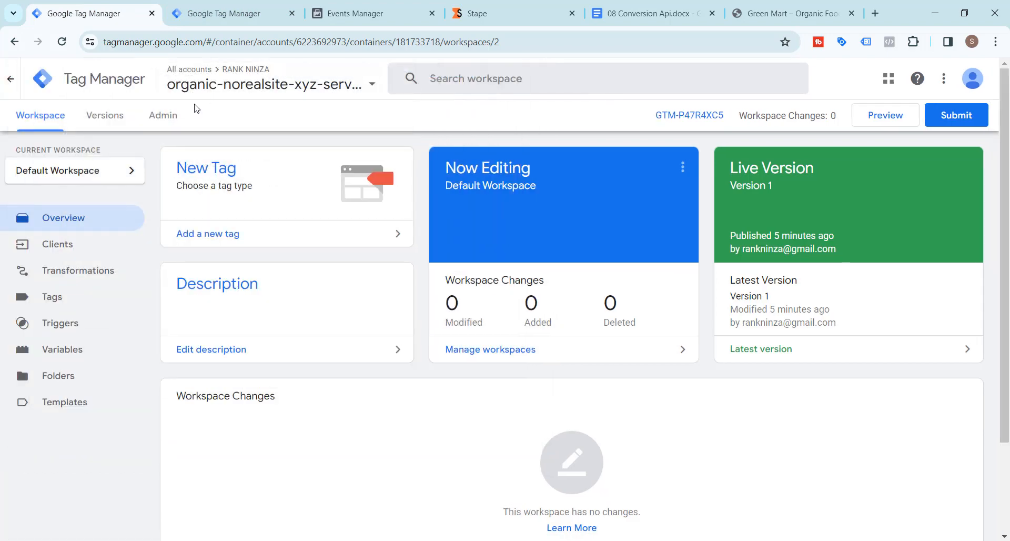
click(231, 13)
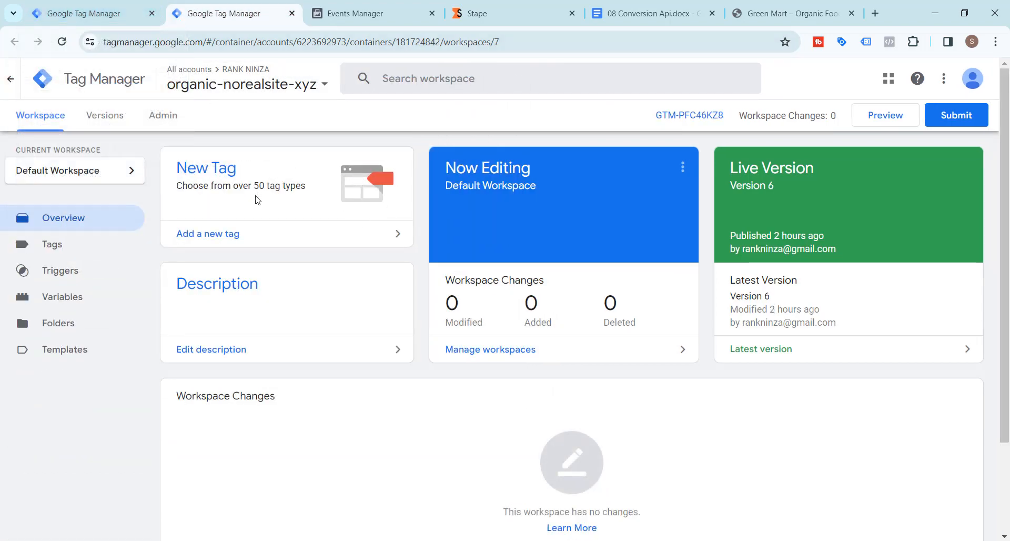
- Consult Step 1 of the 08 Conversion Api document for the Google tag instructions and return to the organic-norealsite-xyz container
click(666, 4)
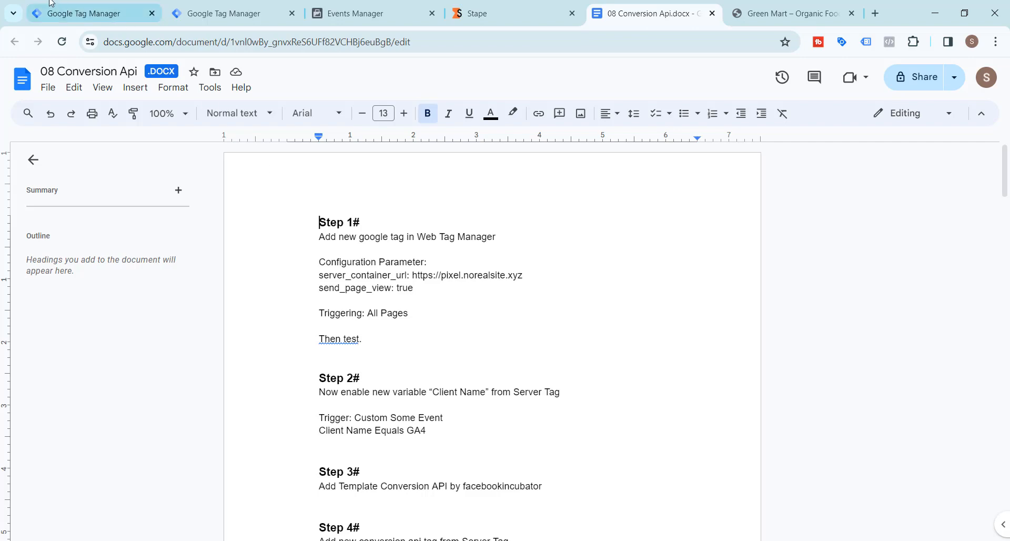
click(87, 13)
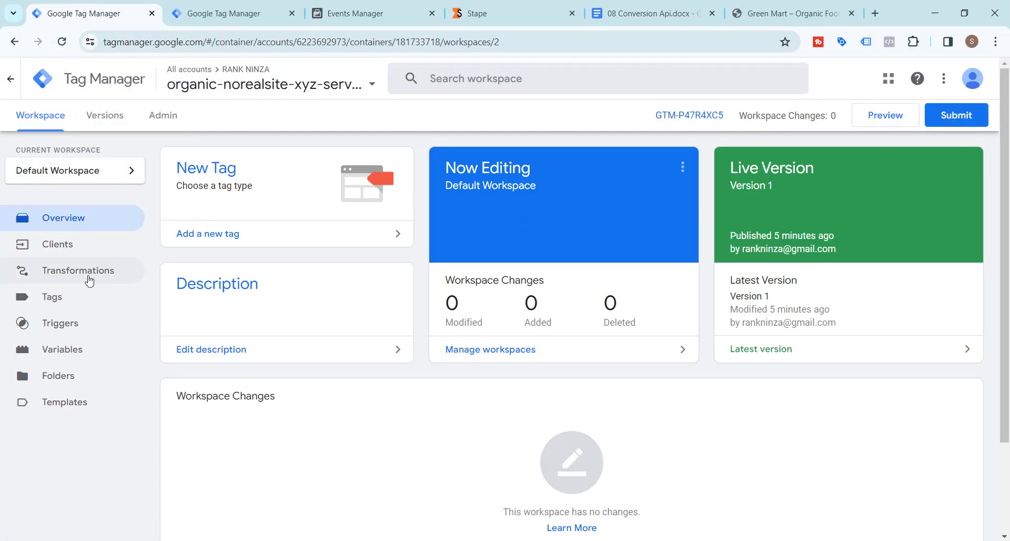
click(284, 11)
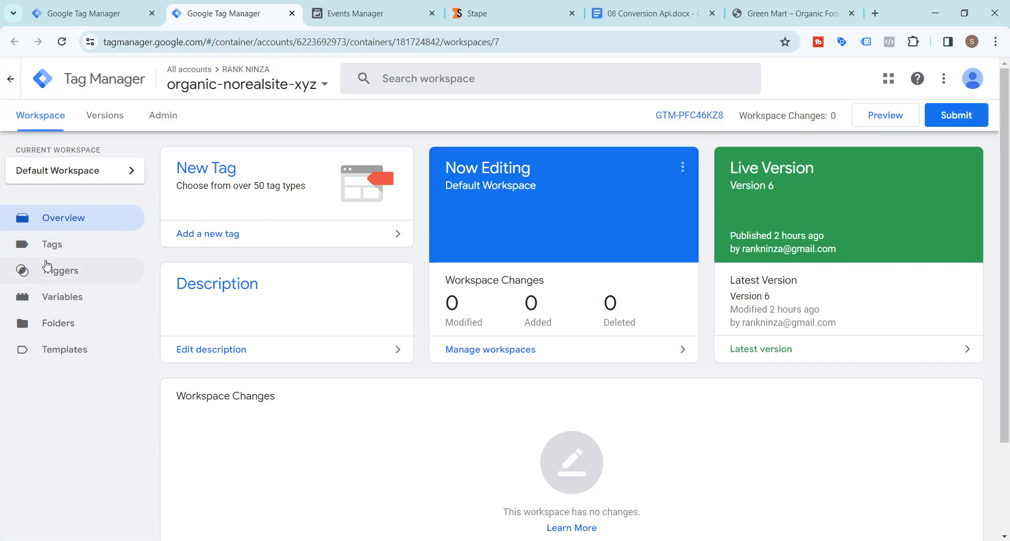
click(84, 246)
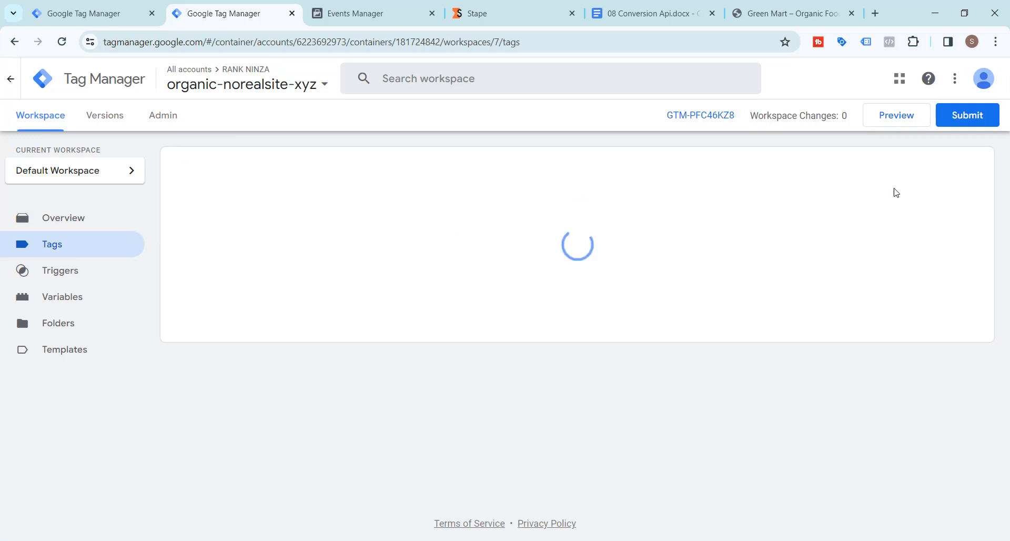
click(956, 169)
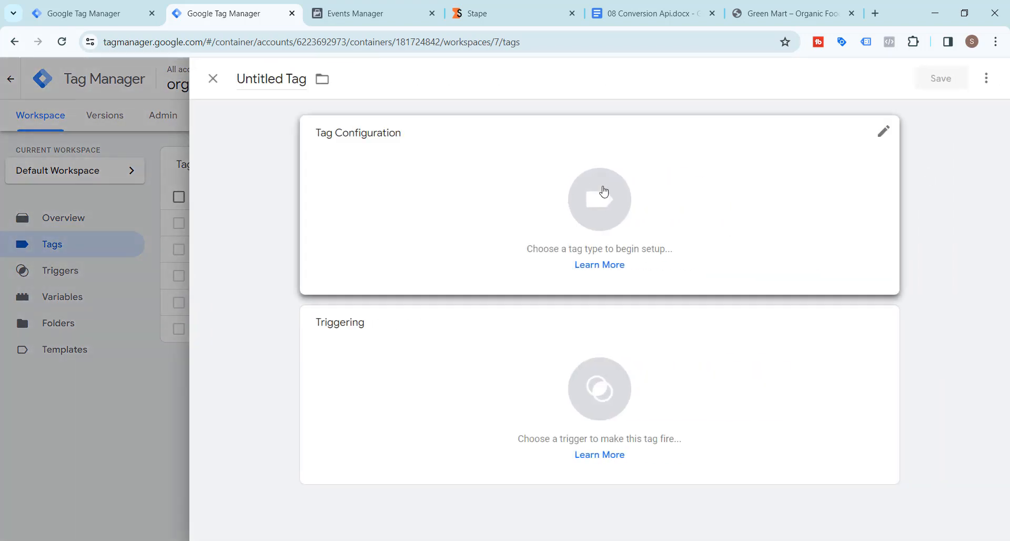
click(604, 203)
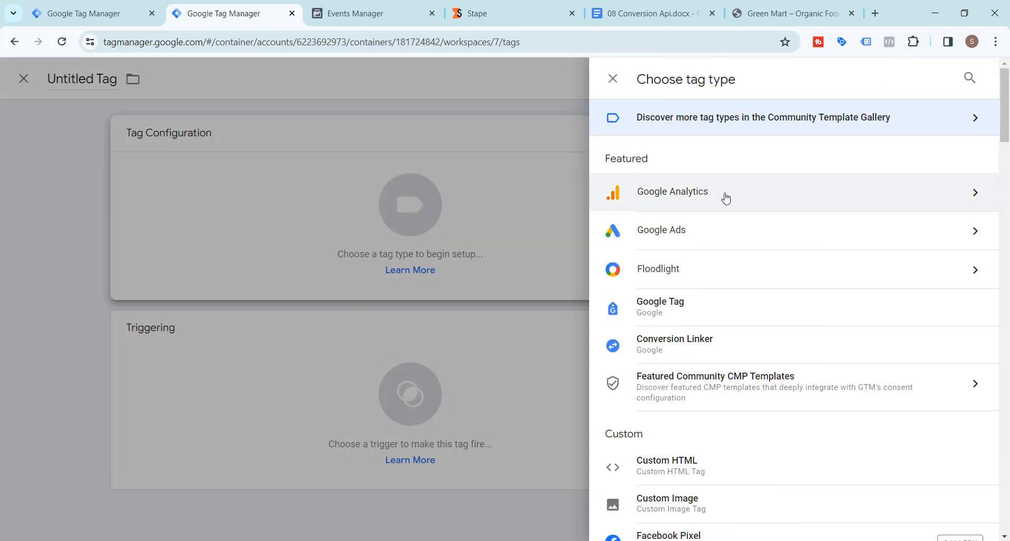
click(730, 198)
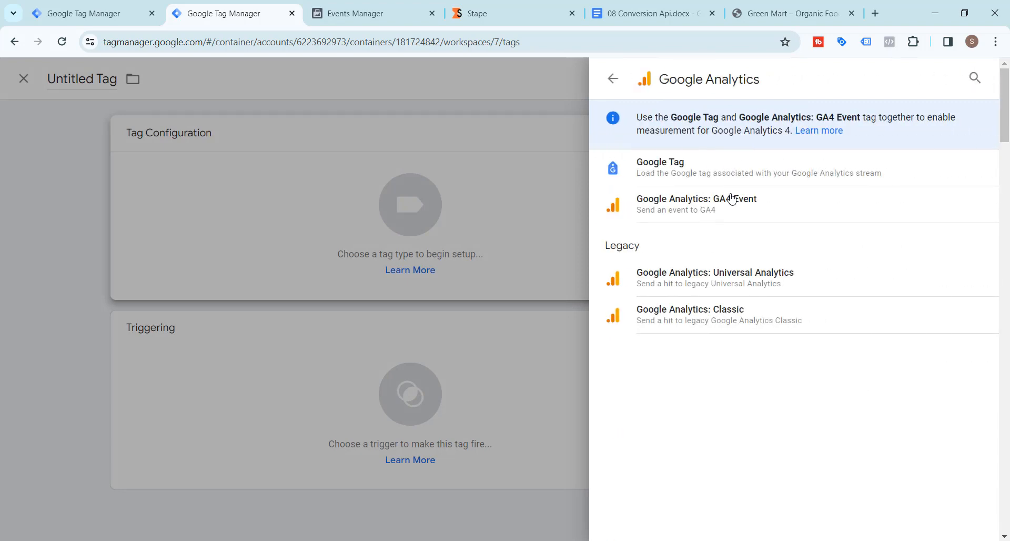
click(689, 171)
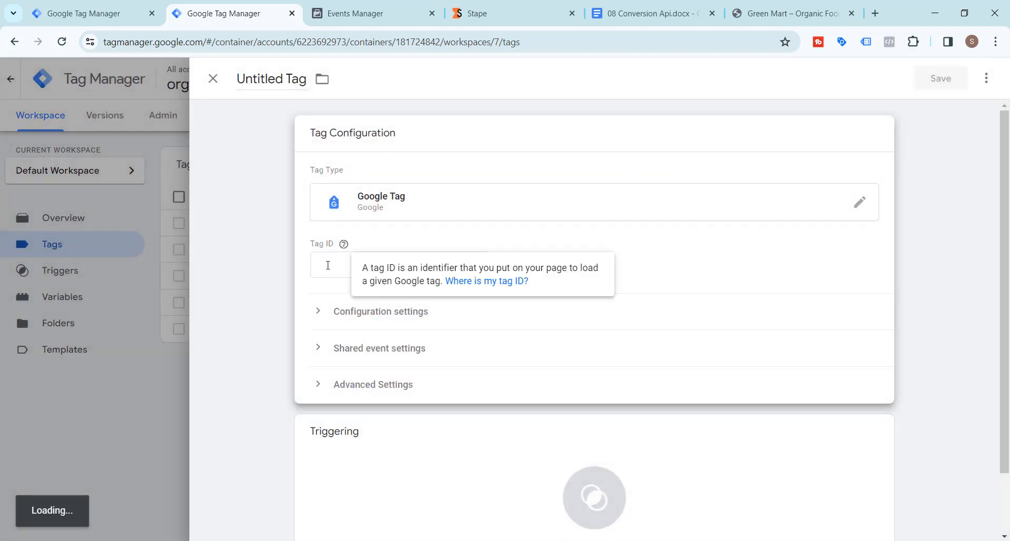
click(340, 267)
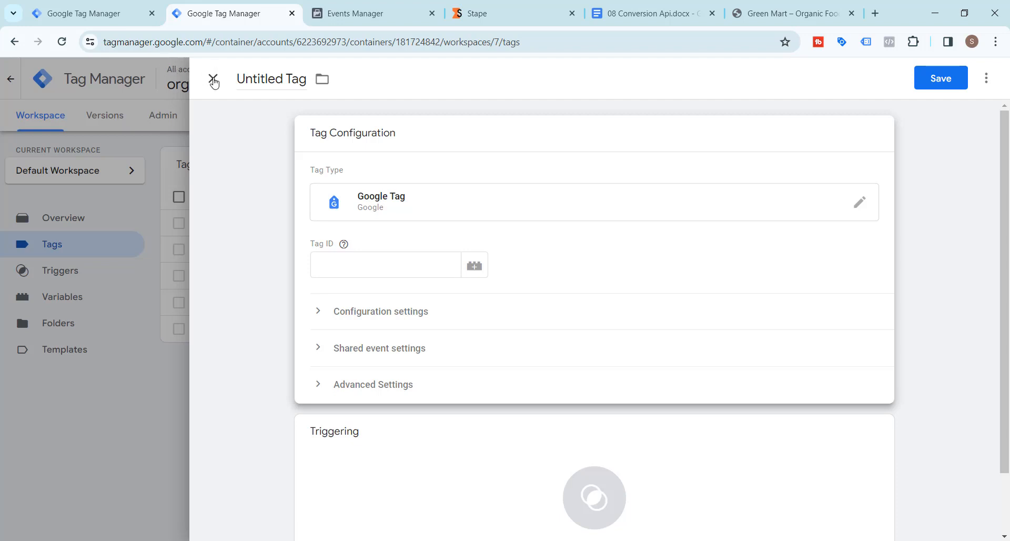
click(333, 264)
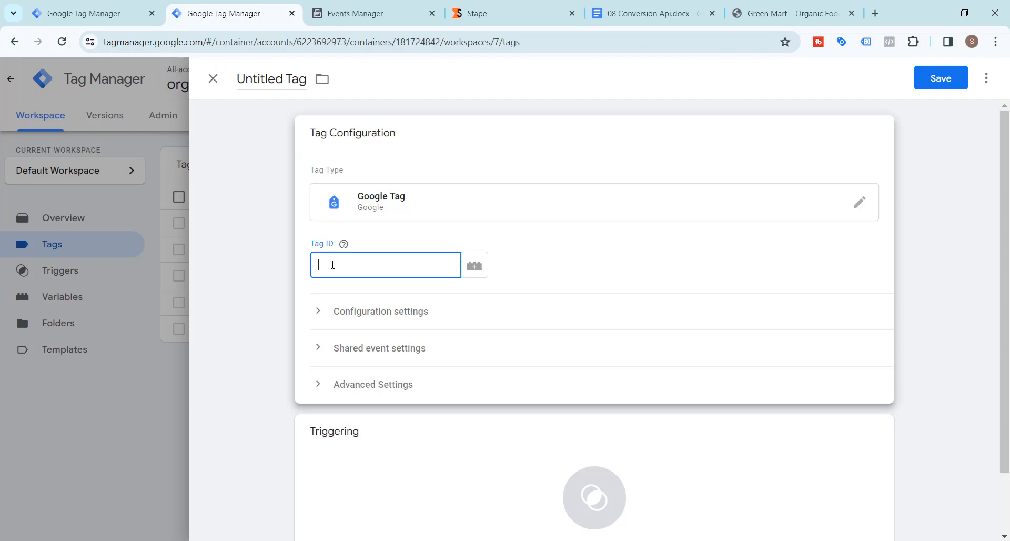
click(213, 80)
click(620, 240)
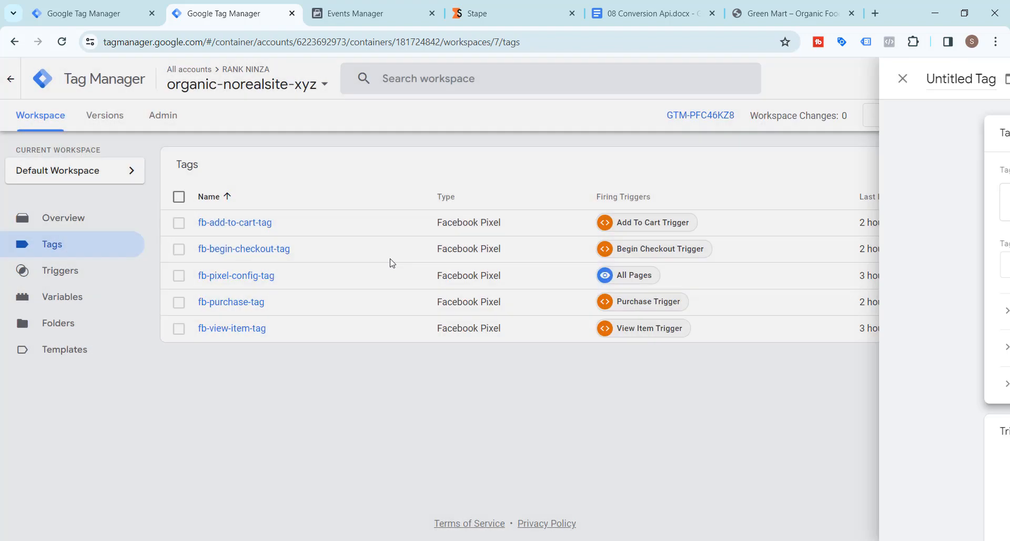
- Start a new user-defined variable in the organic-norealsite-xyz container and name it ga4-demo-tag-id
click(72, 307)
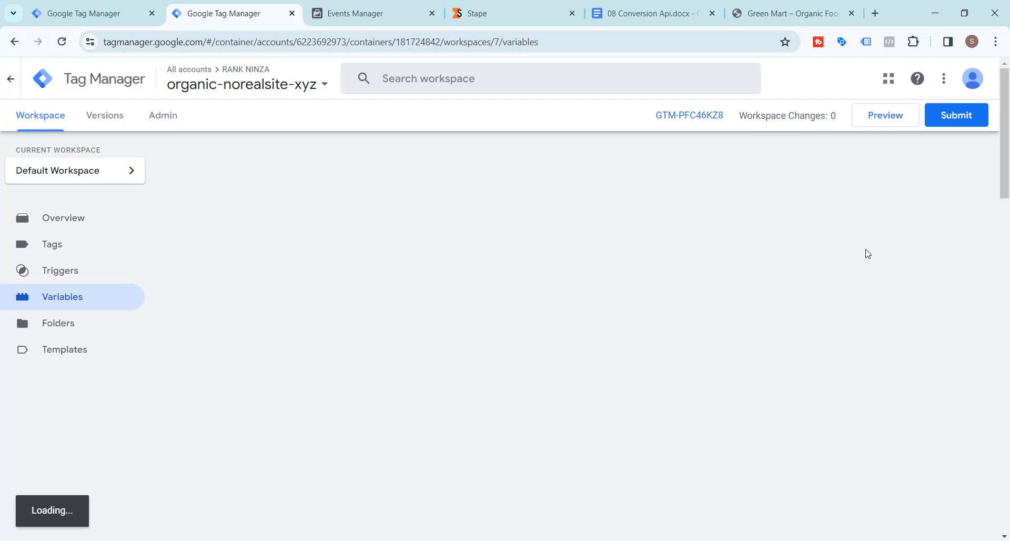
scroll(887, 291, down, 20)
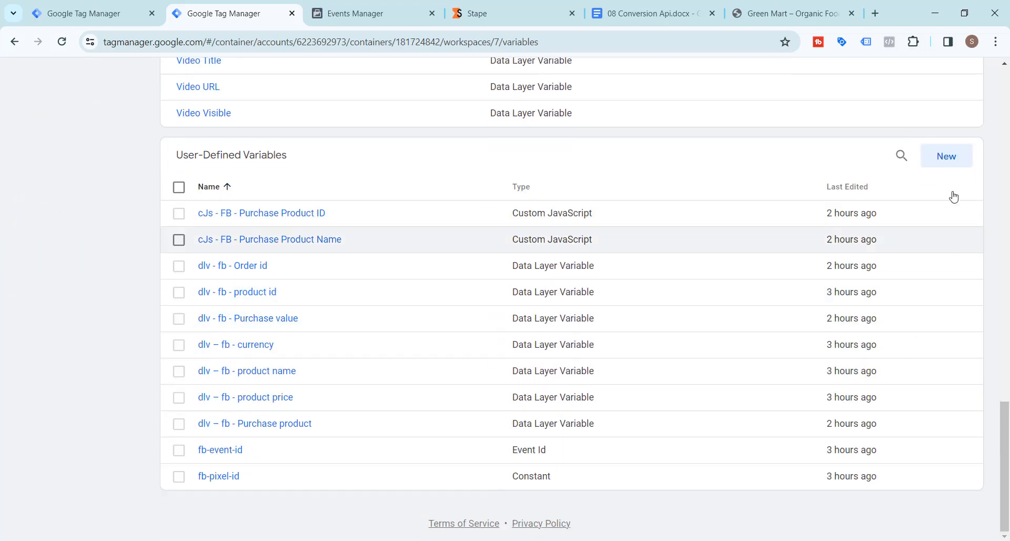
click(948, 159)
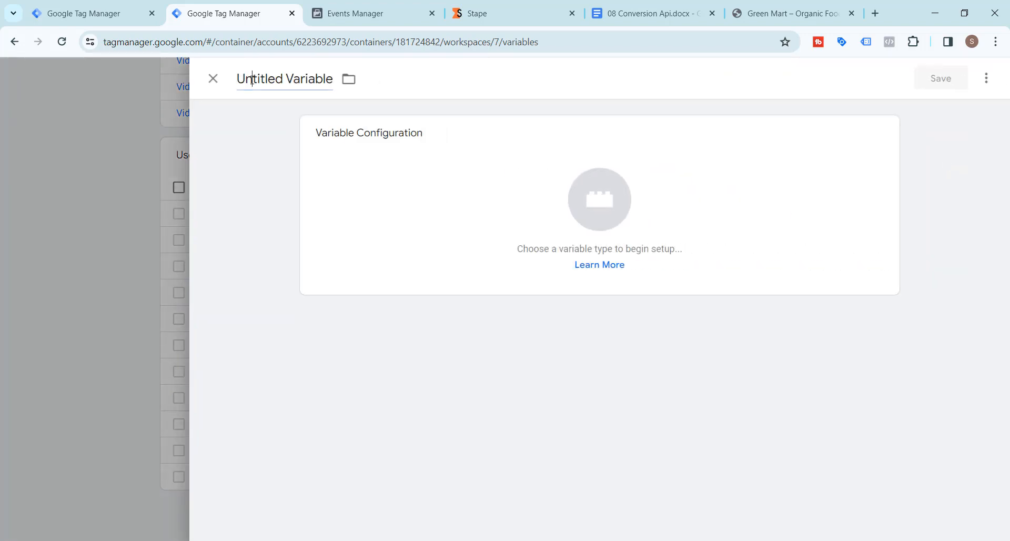
click(252, 80)
text(g)
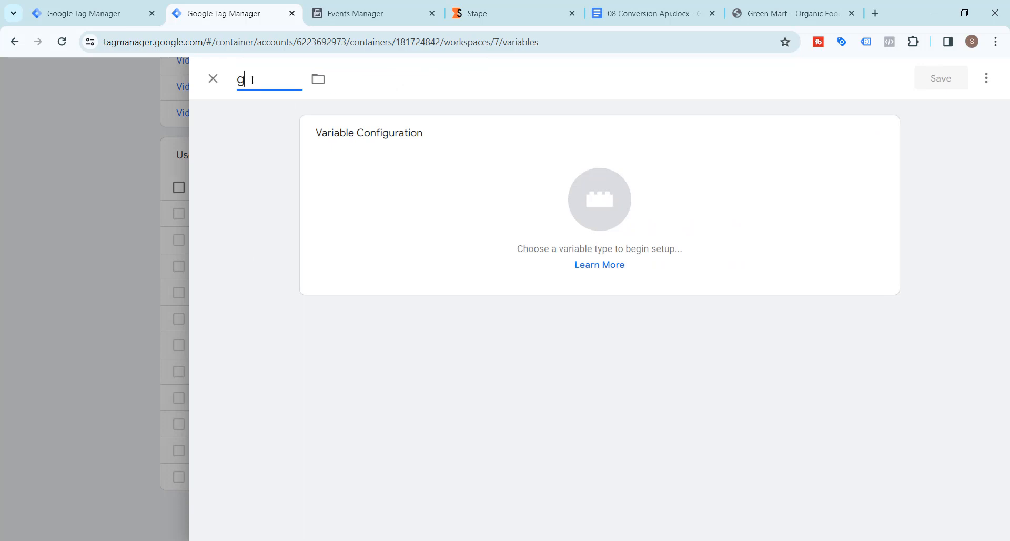
text(a4-demo-tag)
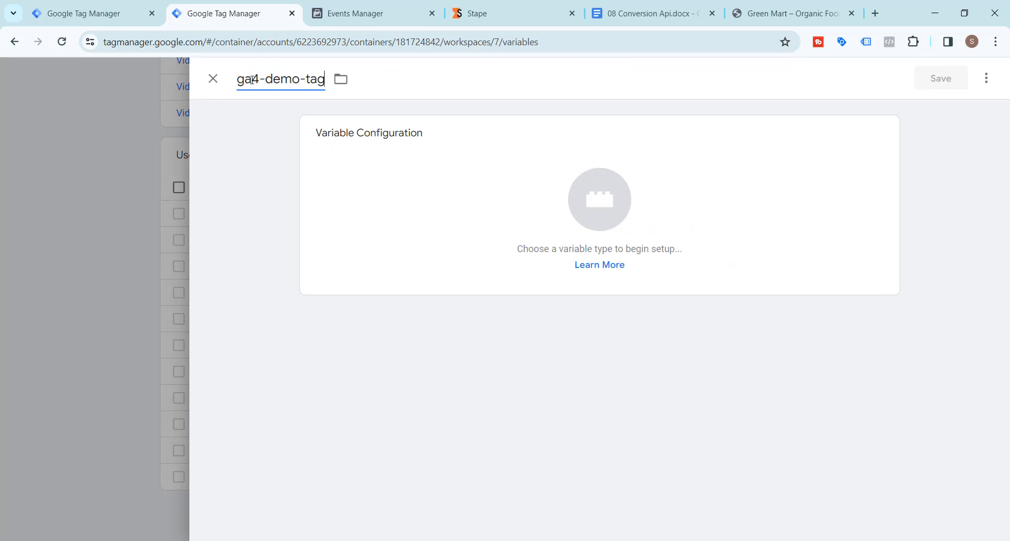
text(-id)
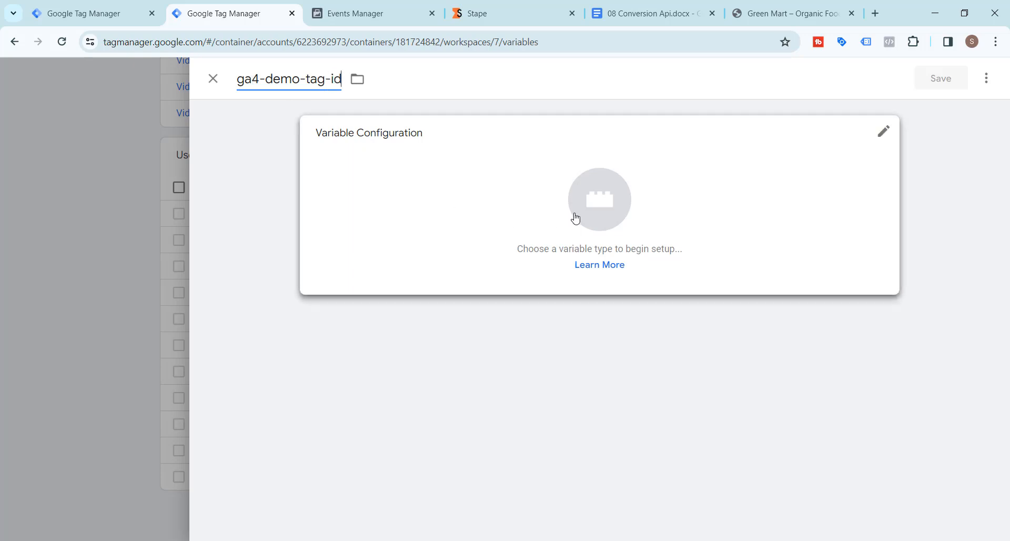
click(600, 207)
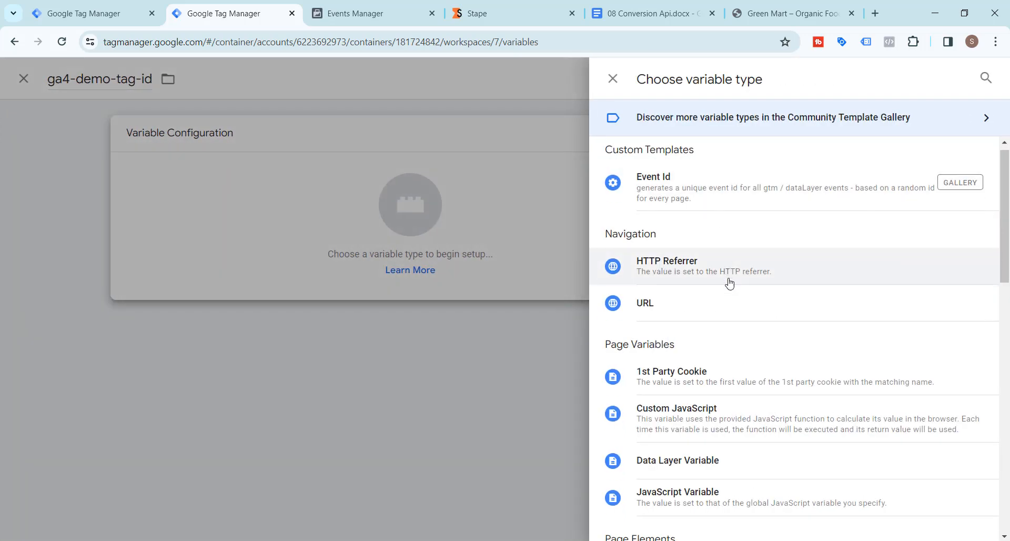
scroll(726, 281, down, 4)
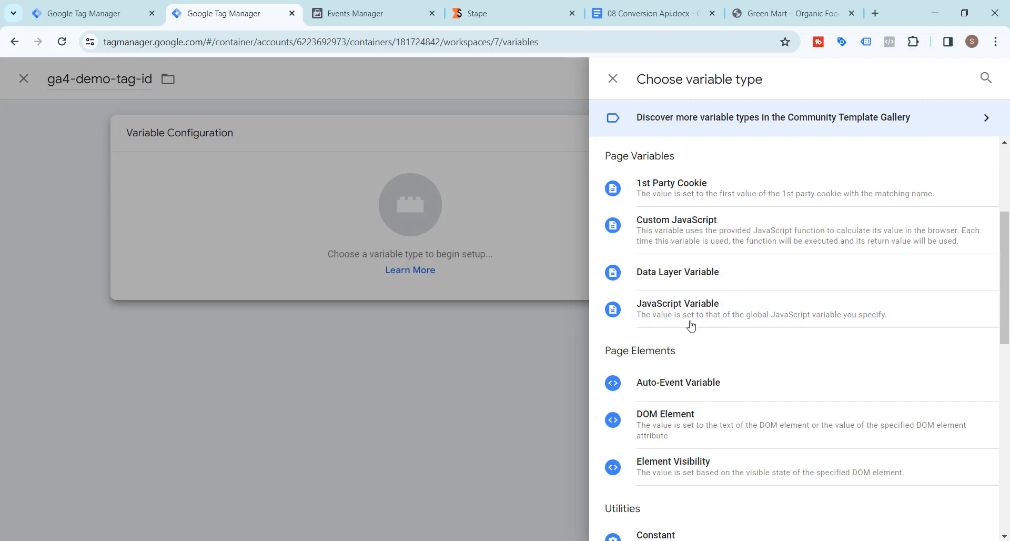
scroll(687, 332, down, 5)
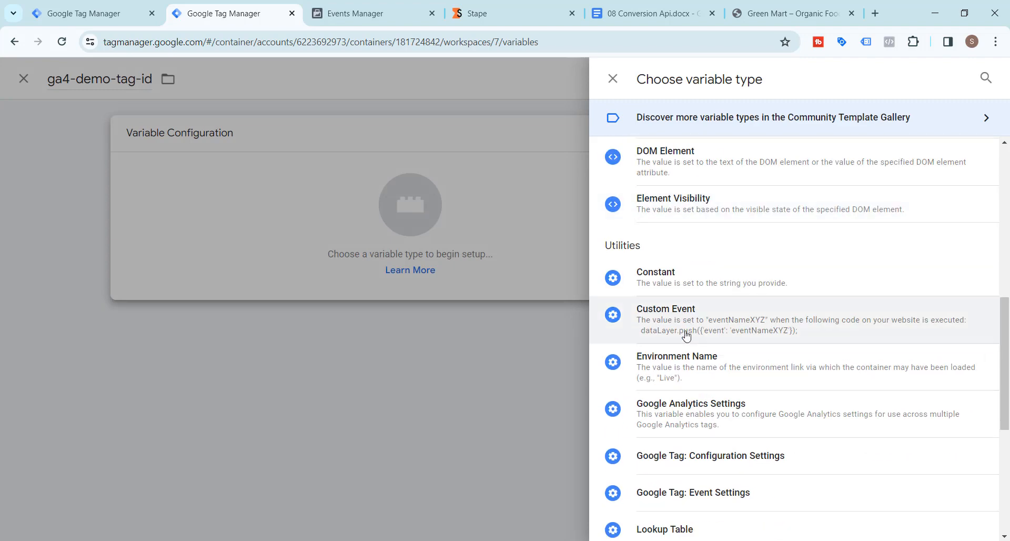
click(668, 277)
click(399, 266)
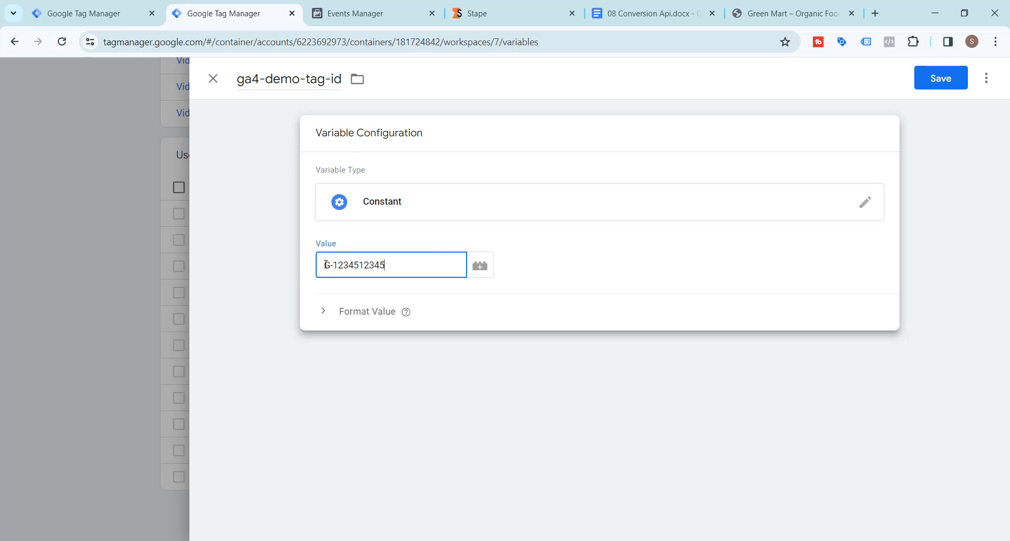
drag(335, 265, 392, 267)
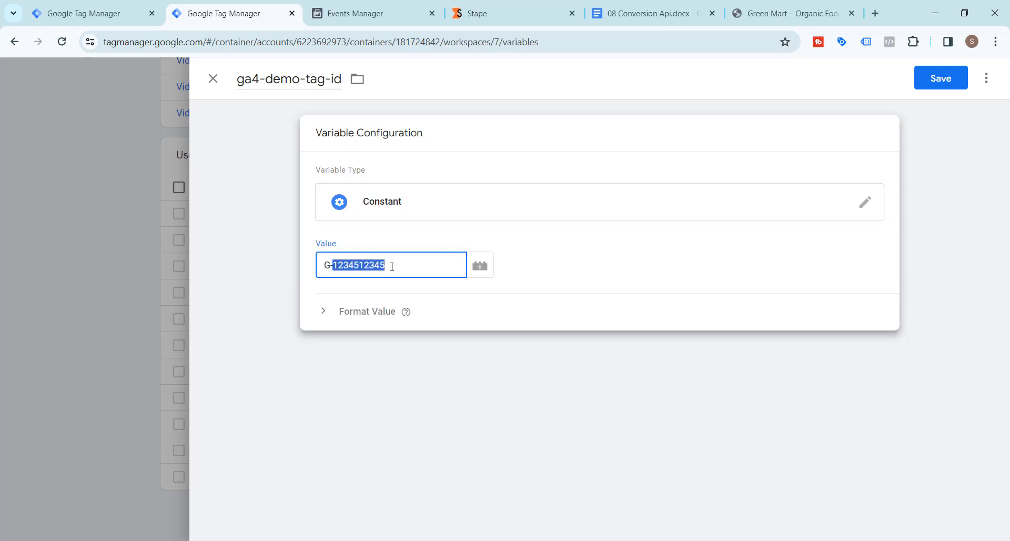
click(392, 267)
click(636, 365)
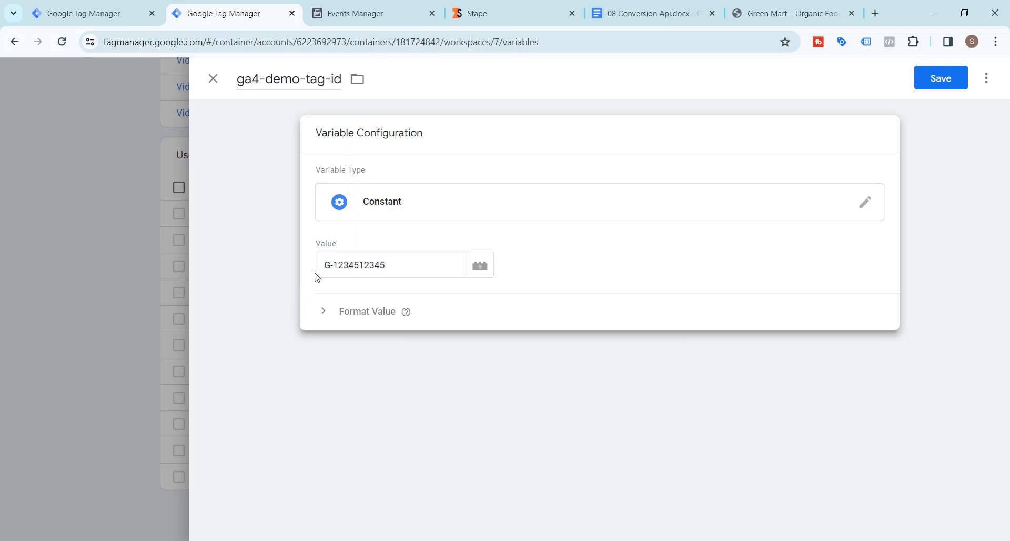
drag(323, 267, 399, 264)
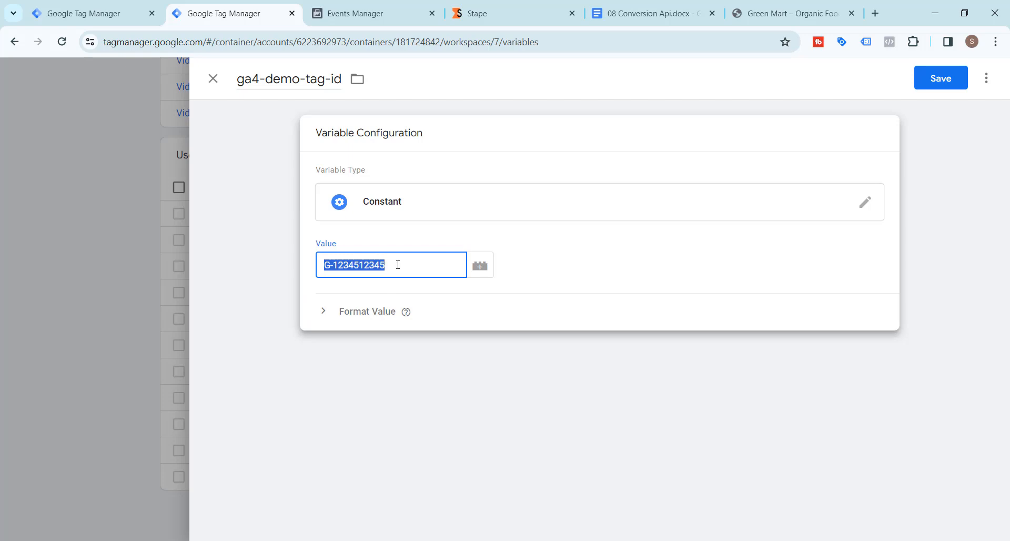
click(942, 85)
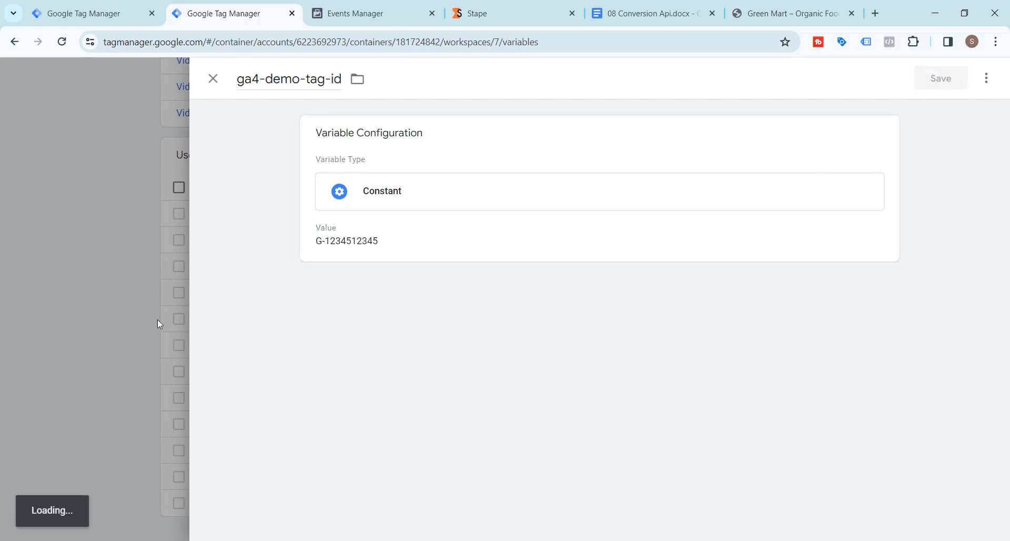
- Start a new tag in the web container and name it ga4-ss-fb-pixel-config
scroll(124, 264, up, 15)
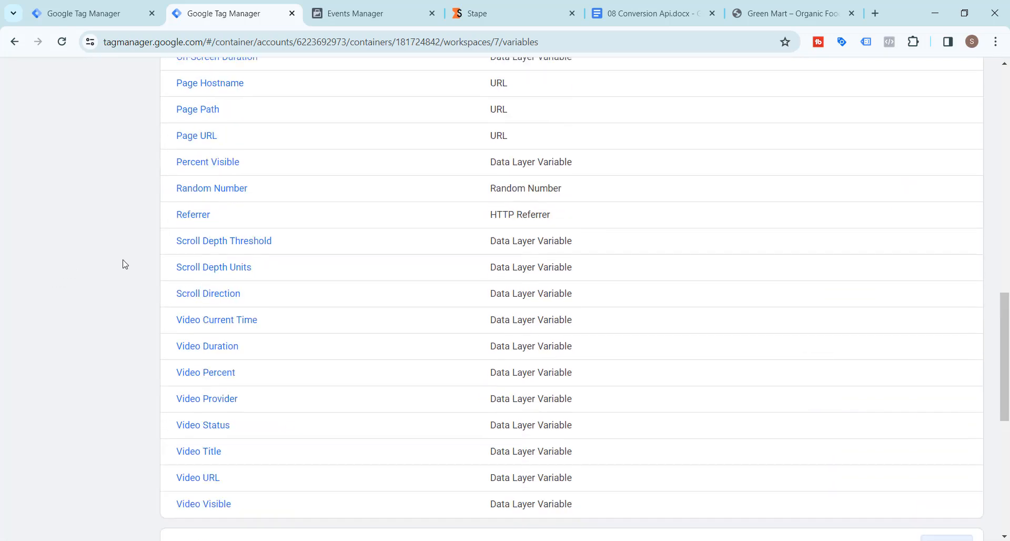
scroll(126, 265, up, 5)
click(61, 253)
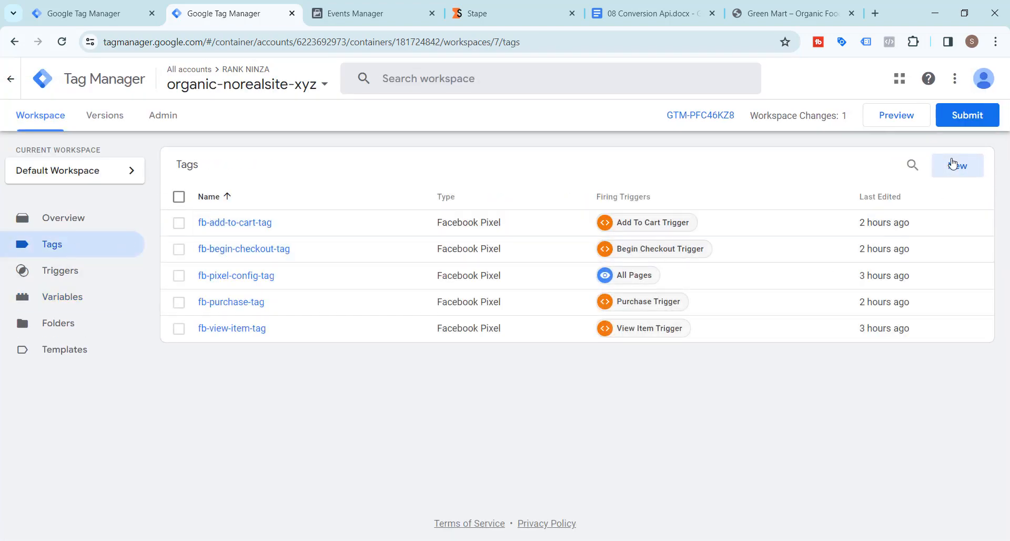
click(954, 166)
triple_click(279, 85)
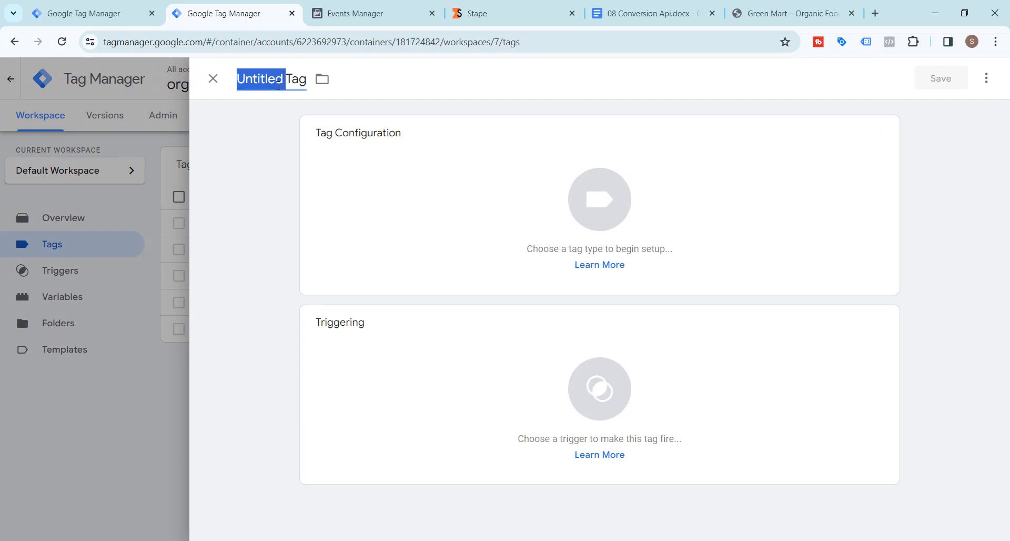
text(ga4-ss-)
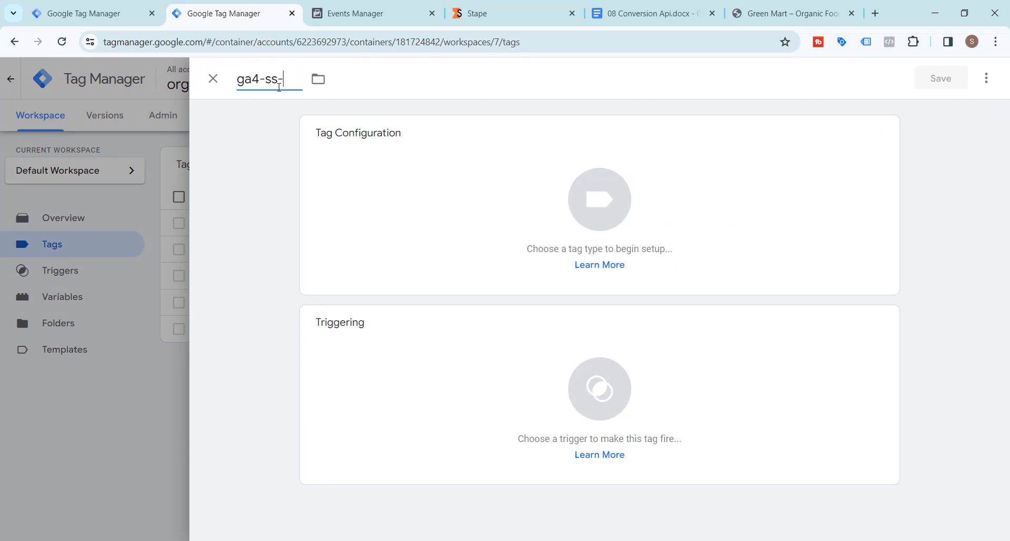
text(fb-pixel)
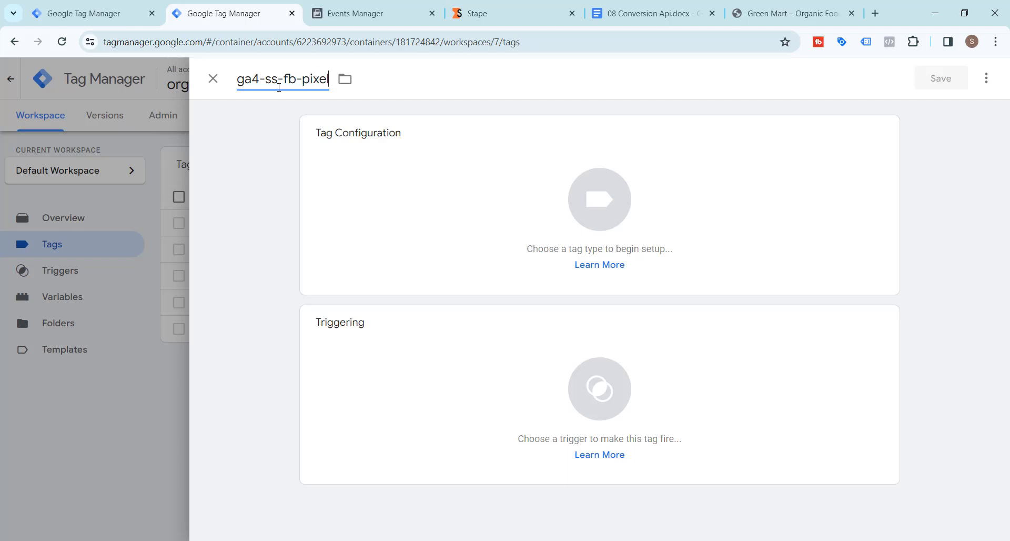
text(-config)
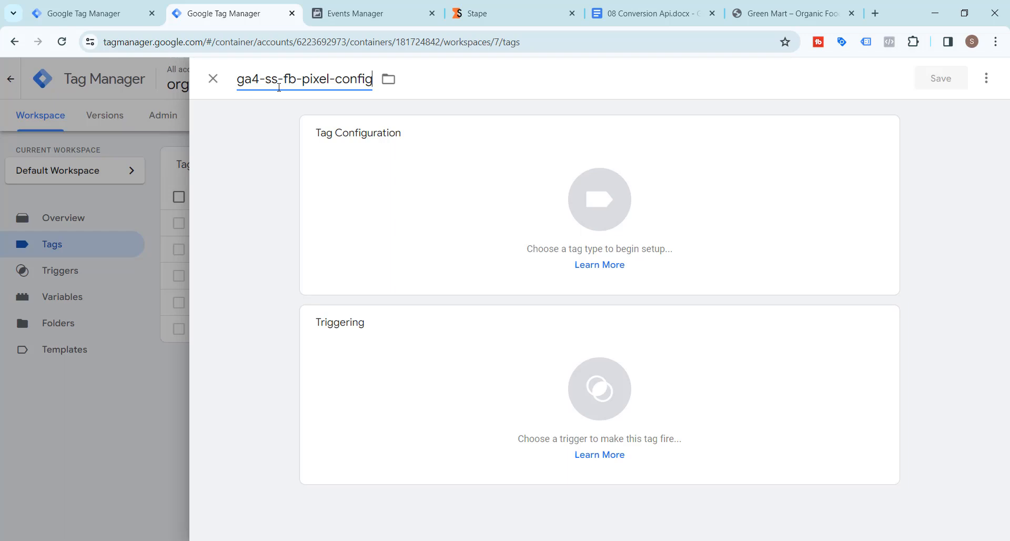
- Set the tag type to Google Tag under Google Analytics and use the {{ga4-demo-tag-id}} variable as its tag ID
click(590, 192)
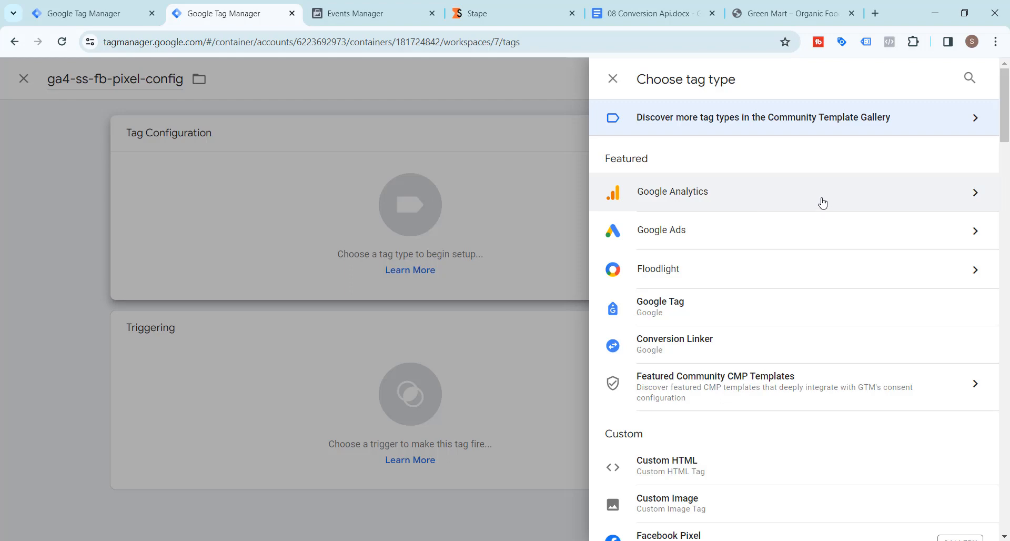
click(823, 203)
click(688, 172)
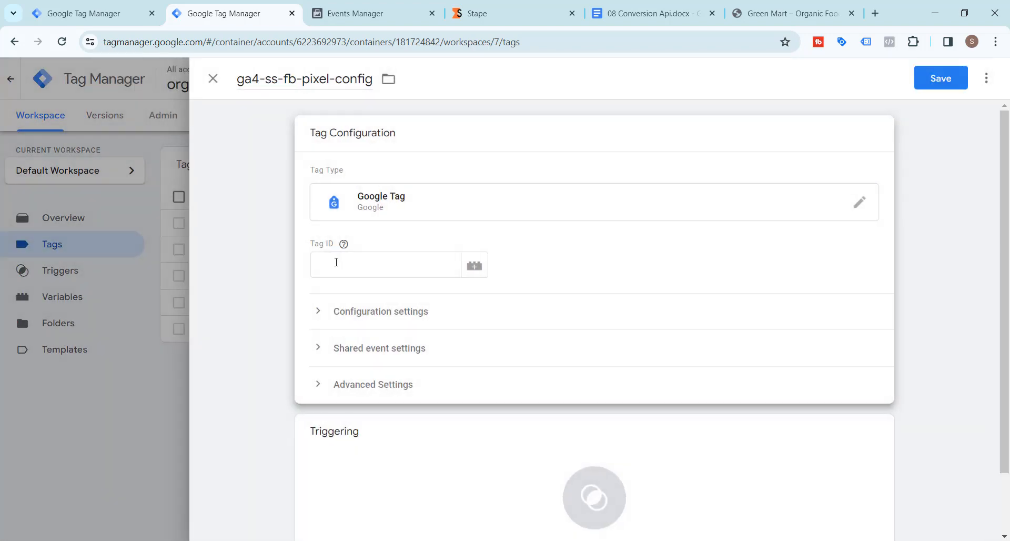
click(336, 262)
text({{)
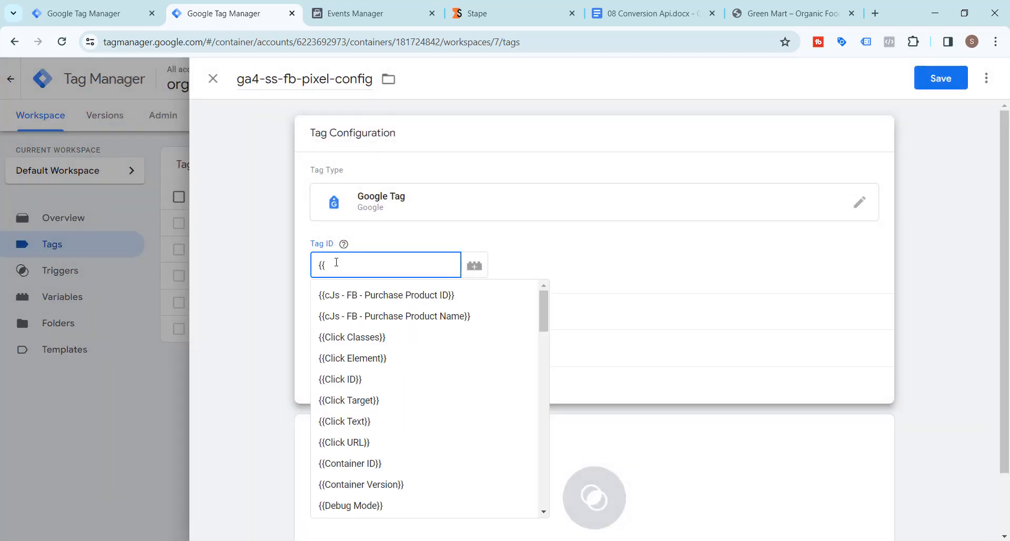
text(ga4)
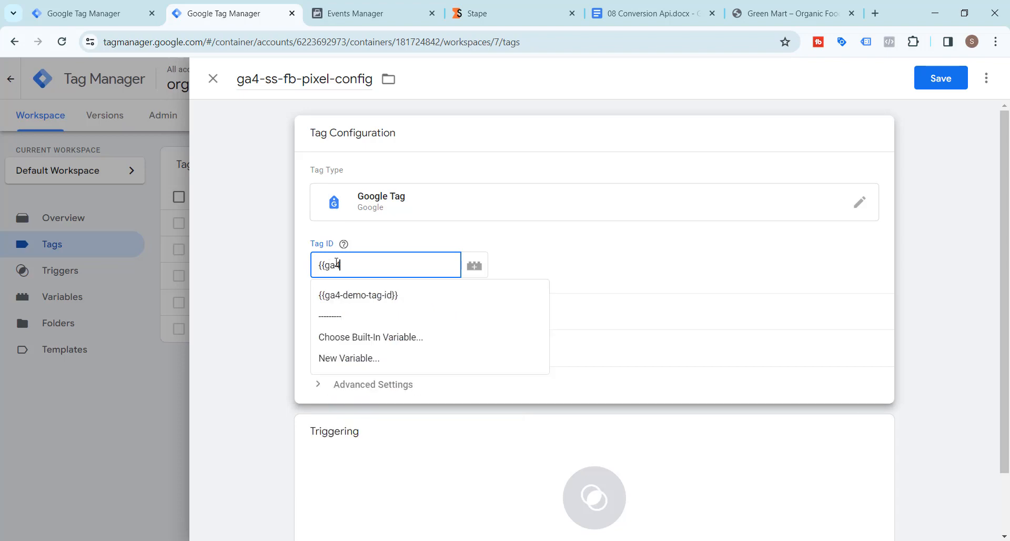
click(347, 295)
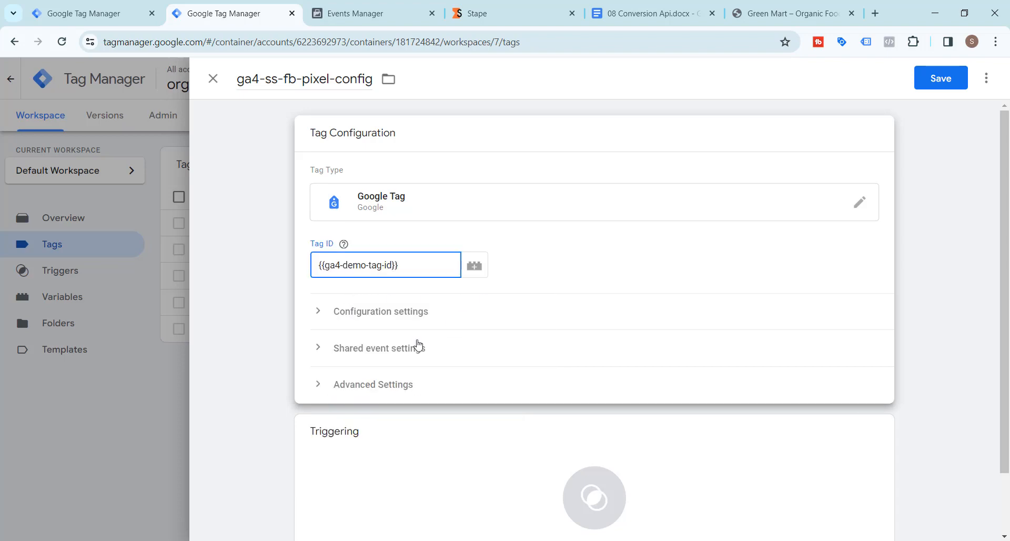
- Assign the All Pages page view trigger to the ga4-ss-fb-pixel-config tag
scroll(487, 368, down, 2)
click(593, 428)
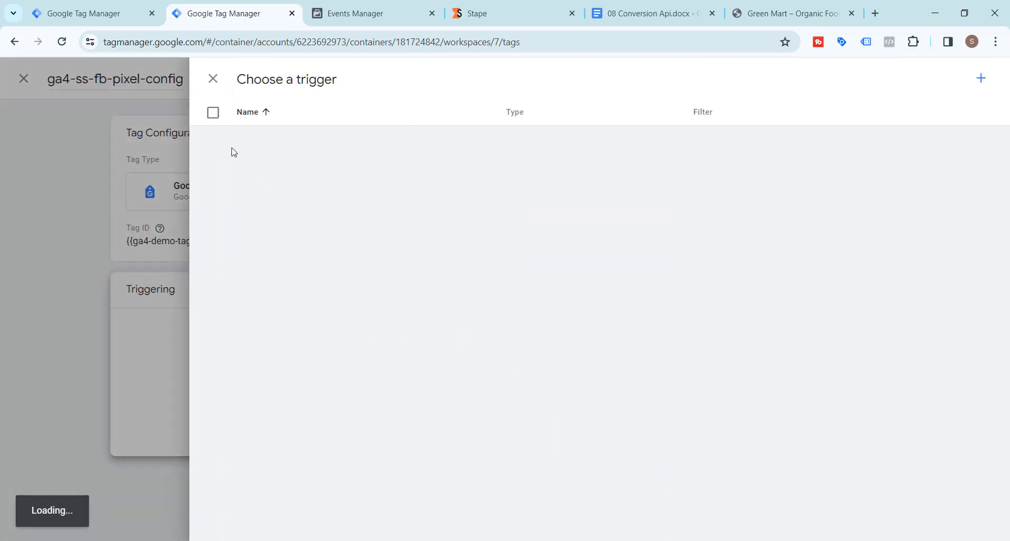
click(266, 167)
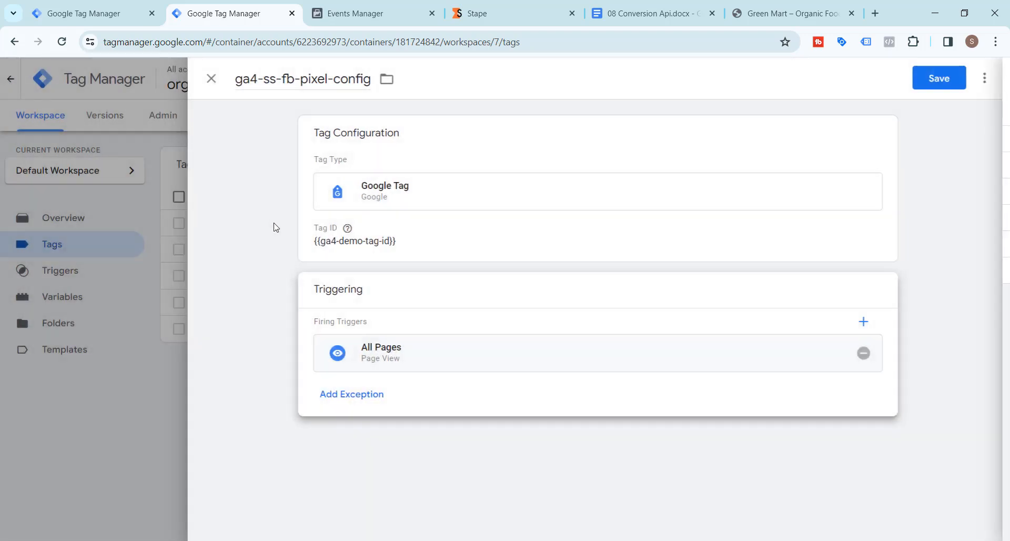
- Expand the tag's configuration settings and add two empty configuration parameter rows
click(881, 133)
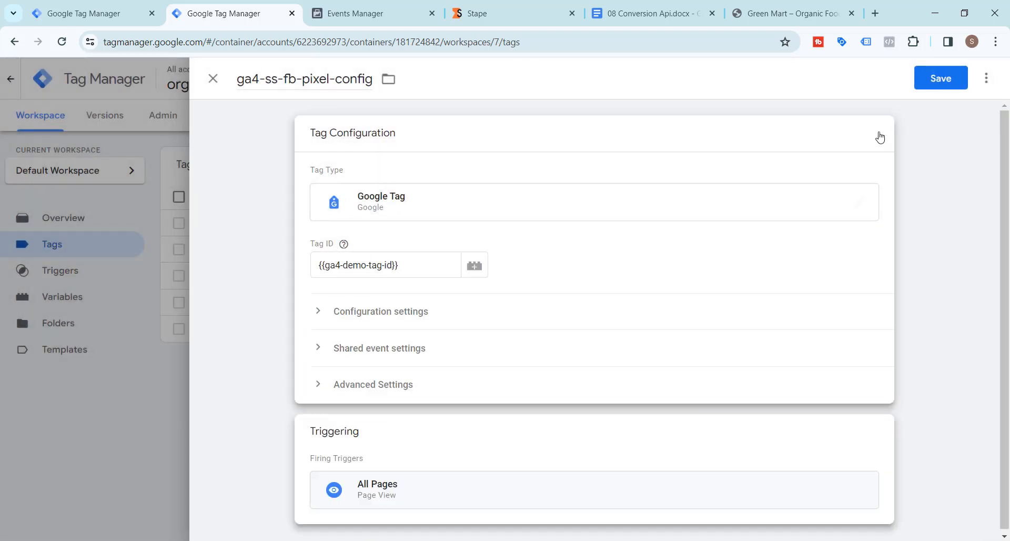
click(318, 311)
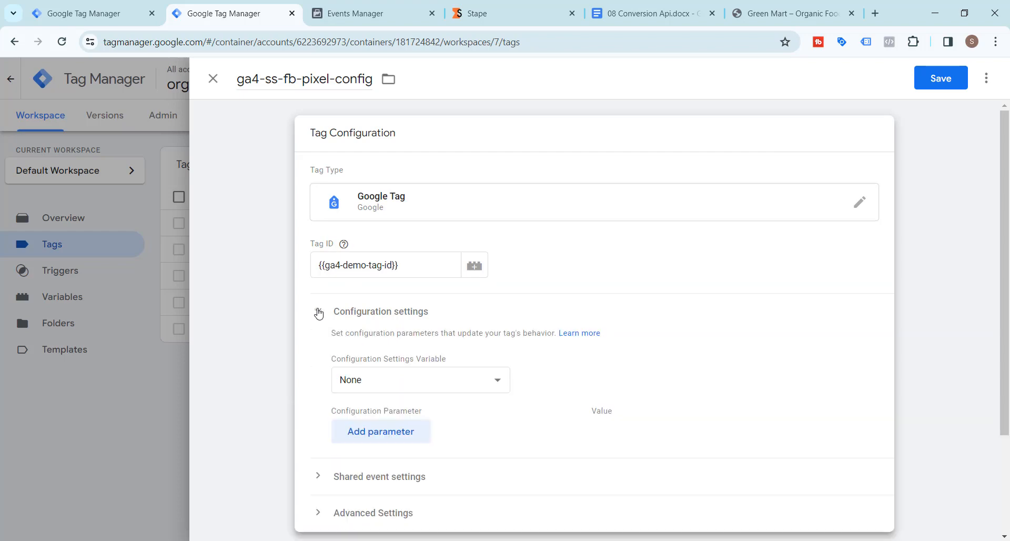
scroll(342, 318, down, 2)
click(366, 310)
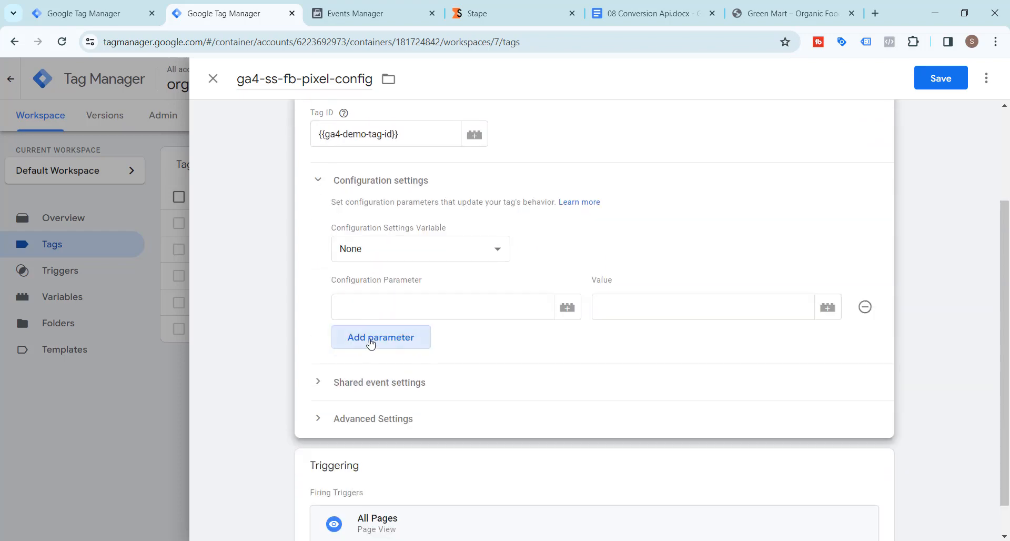
click(370, 342)
- Copy server_container_url from Step 1 of the 08 Conversion Api document and enter it as the tag's first configuration parameter name
click(694, 5)
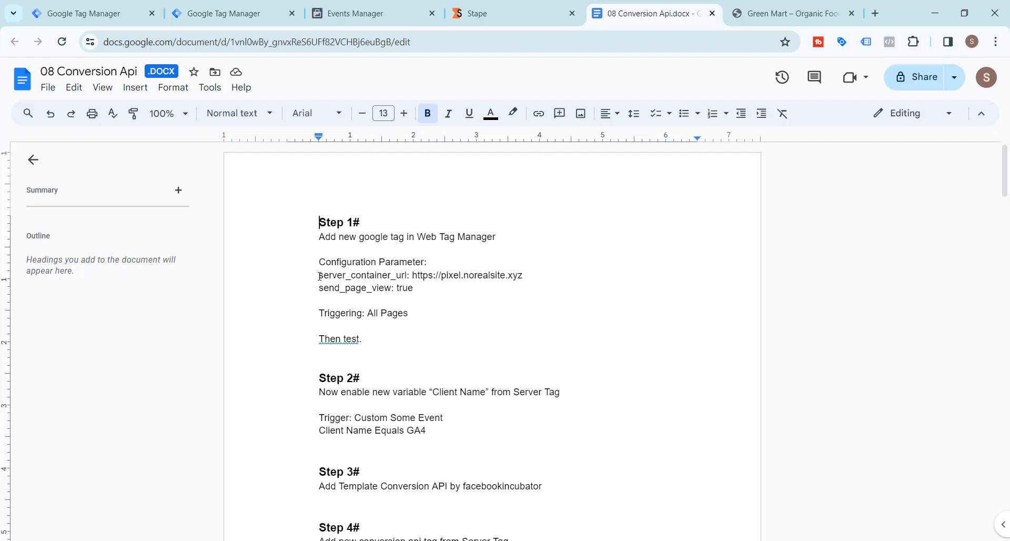
drag(347, 275, 405, 274)
key(ctrl+c)
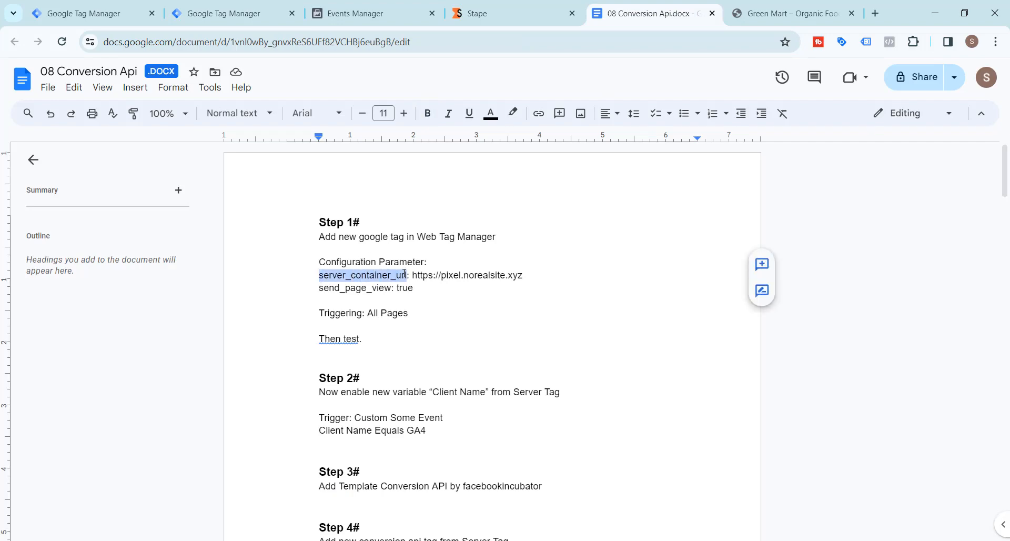
click(226, 13)
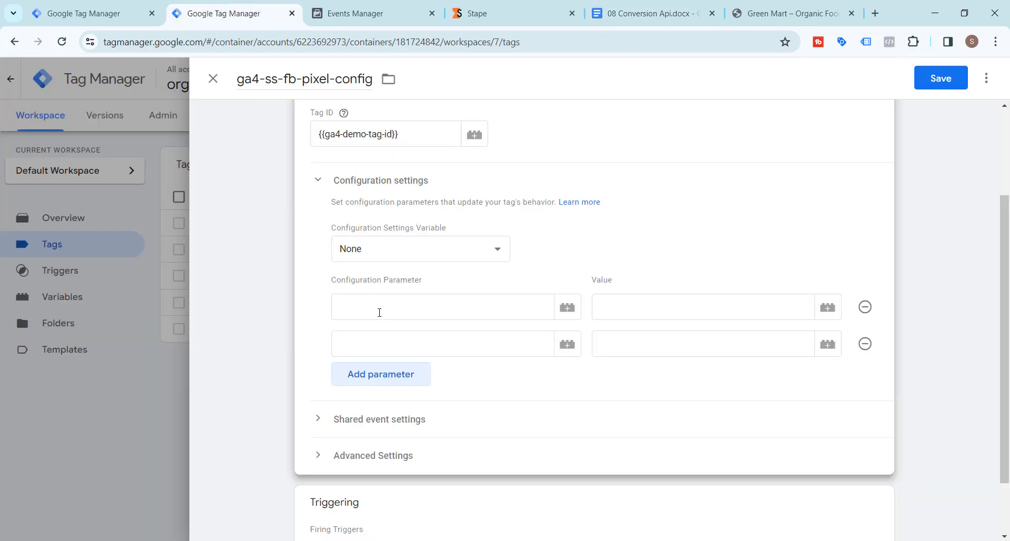
click(380, 312)
key(ctrl+v)
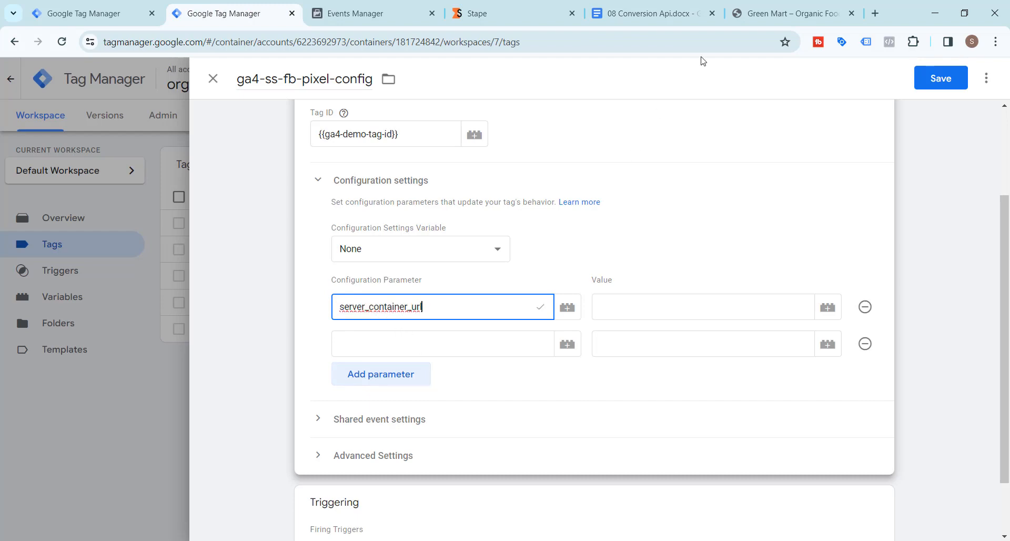
- Copy send_page_view from the 08 Conversion Api document into the tag's second configuration parameter name and set its value to true
click(750, 17)
click(672, 16)
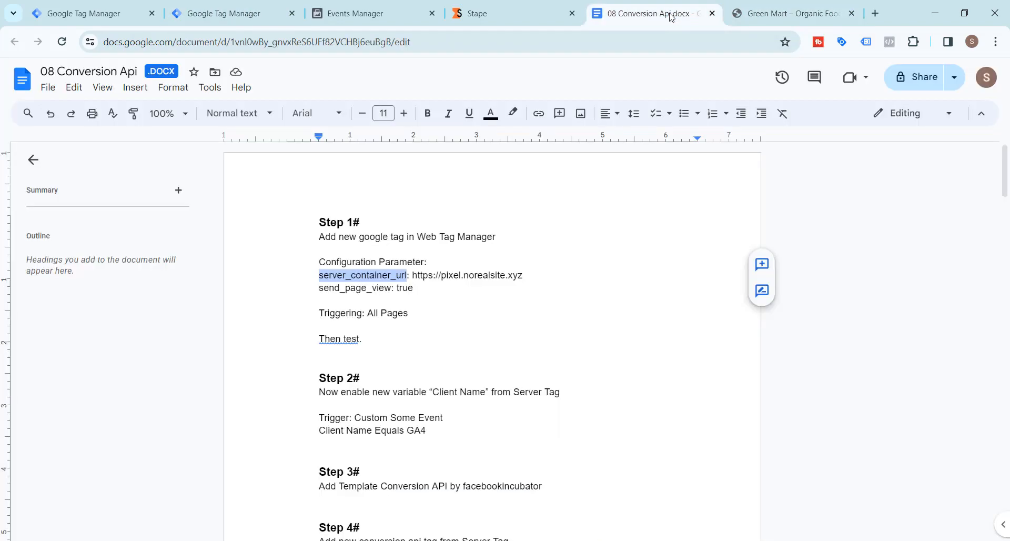
drag(320, 289, 393, 290)
key(ctrl+c)
click(226, 13)
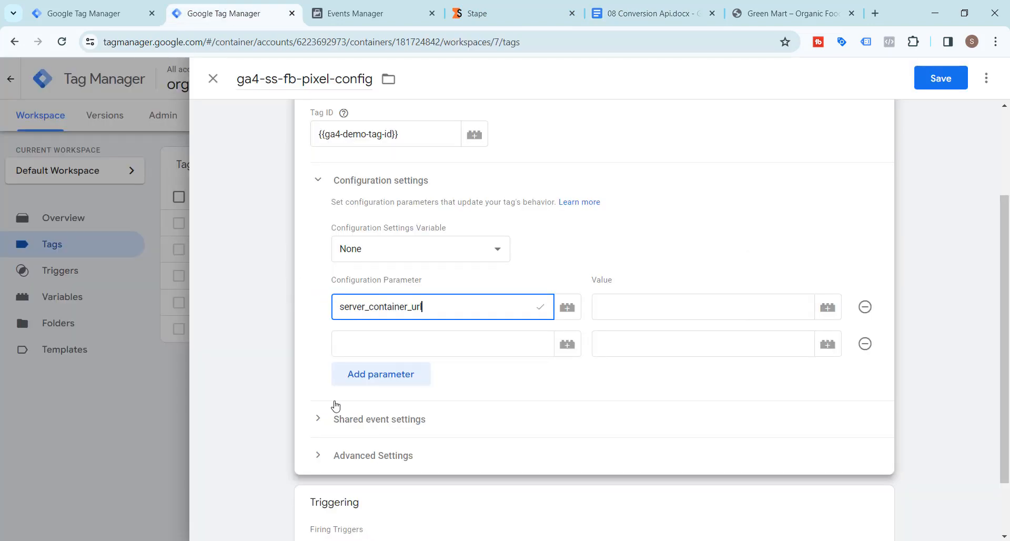
click(351, 343)
key(ctrl+v)
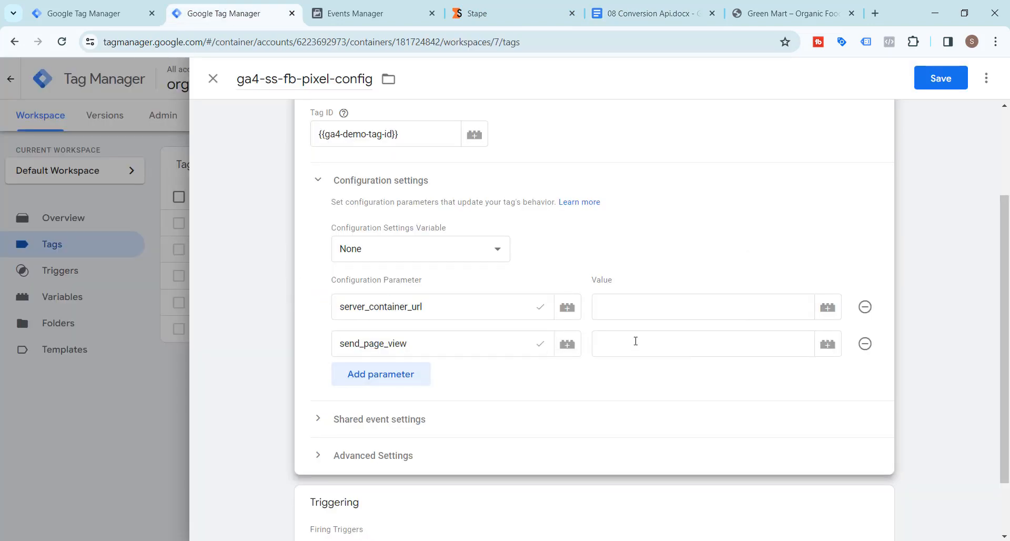
click(635, 341)
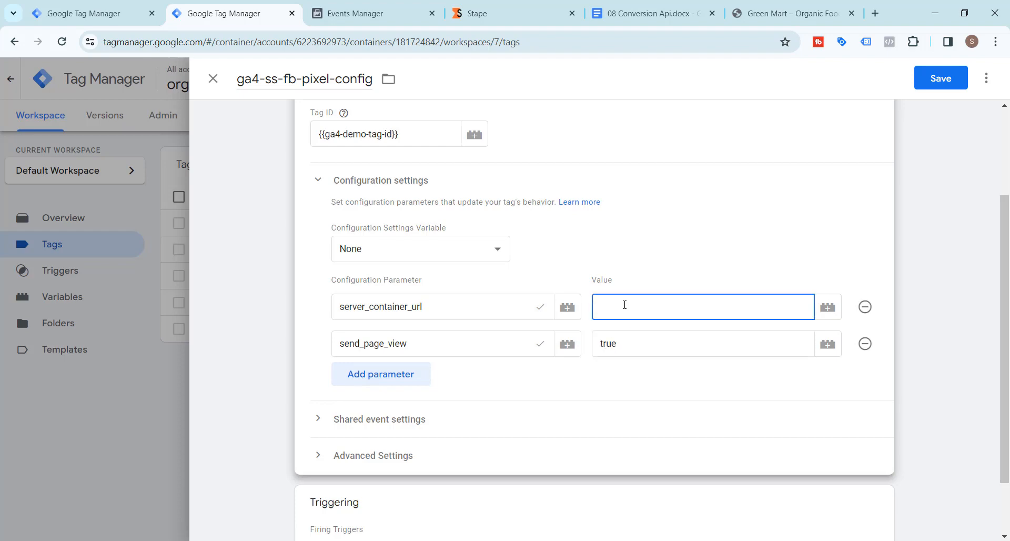
click(489, 6)
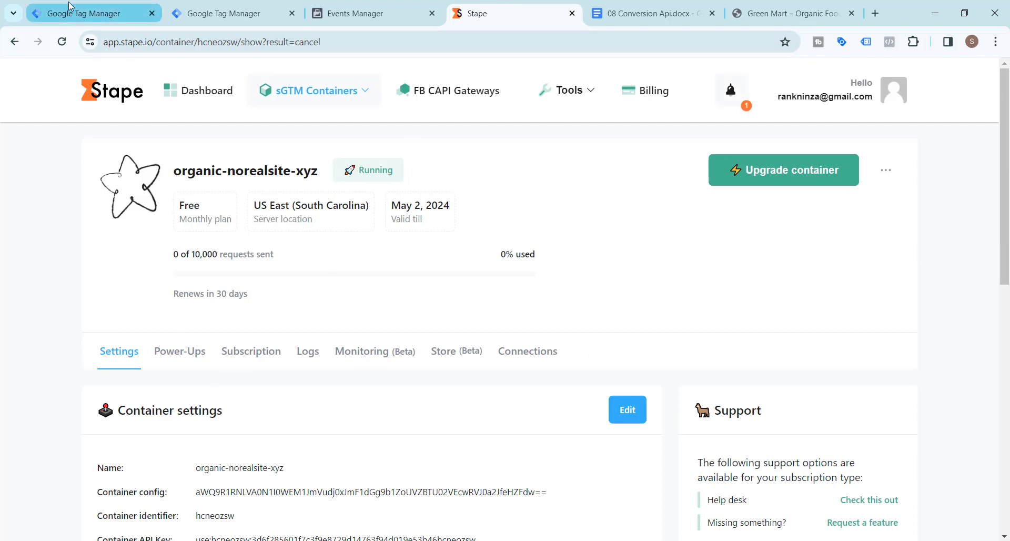
scroll(100, 339, down, 3)
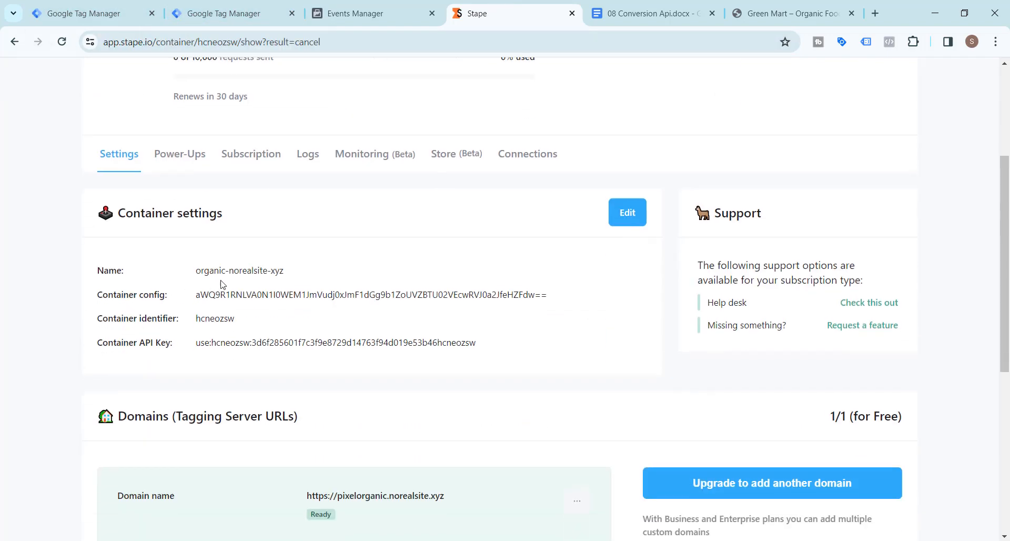
scroll(241, 319, down, 3)
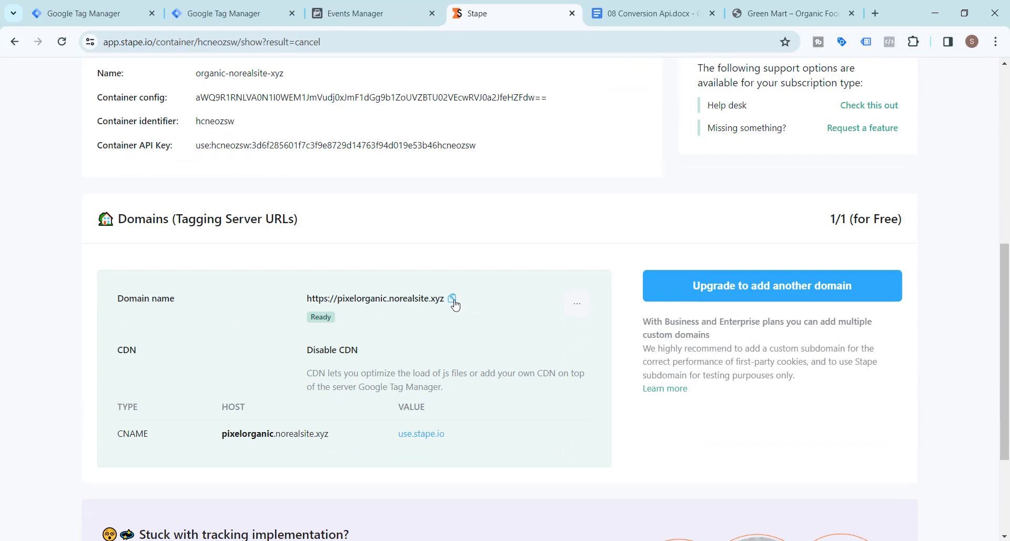
click(452, 299)
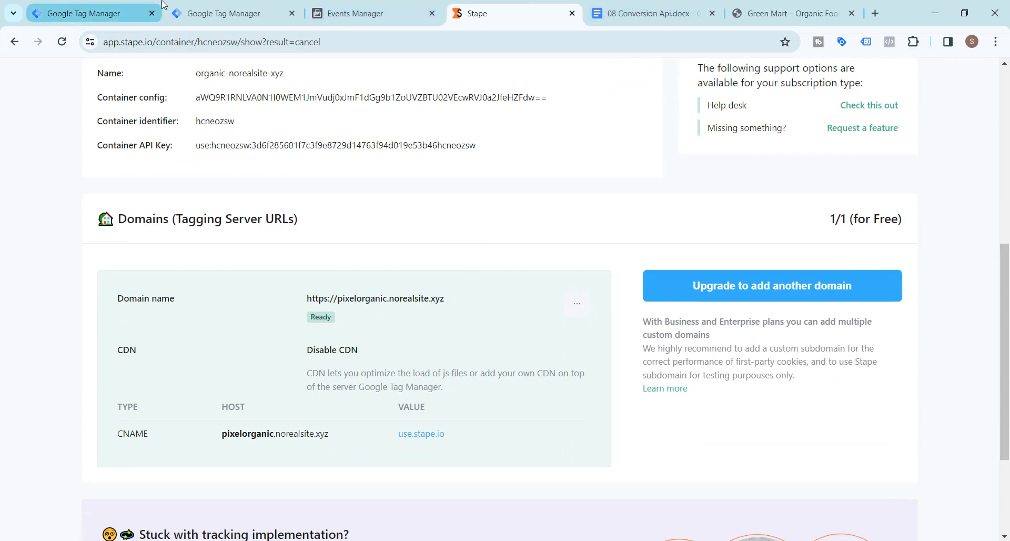
click(212, 4)
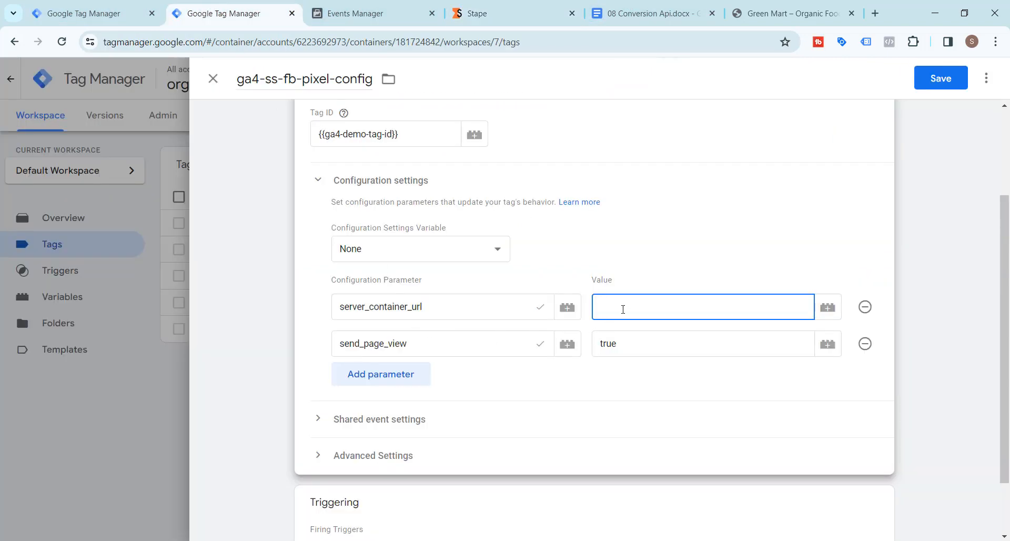
key(ctrl+v)
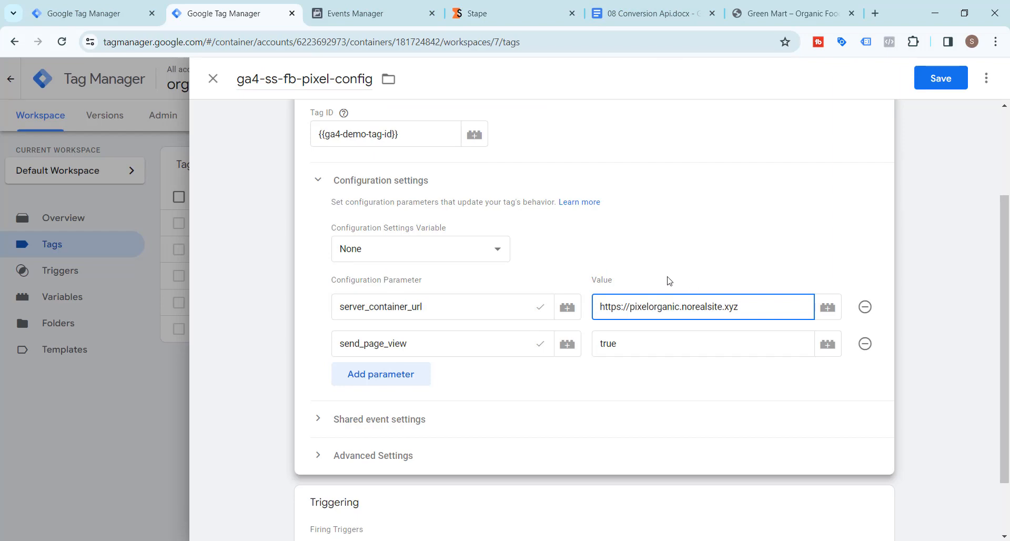
scroll(575, 399, down, 2)
scroll(575, 400, up, 4)
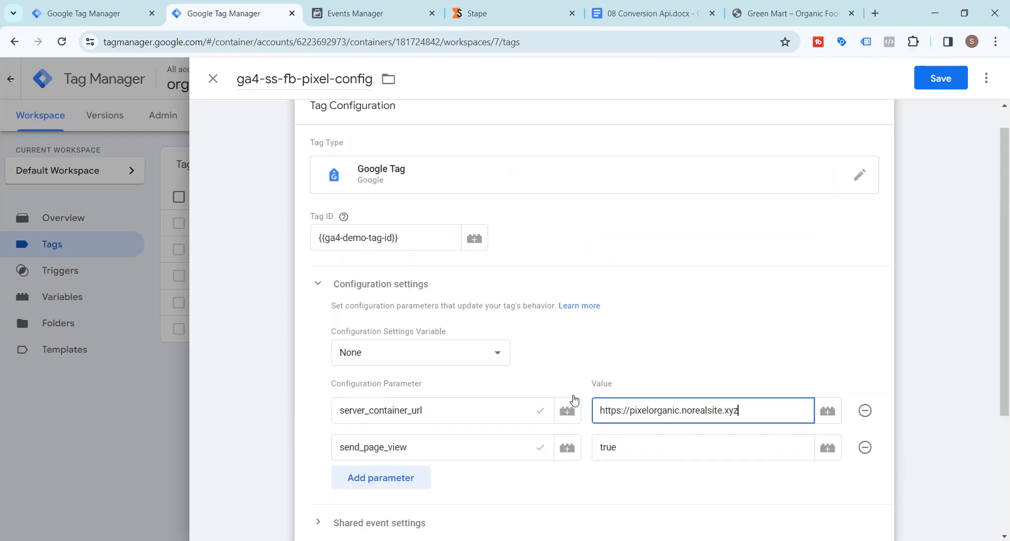
click(943, 79)
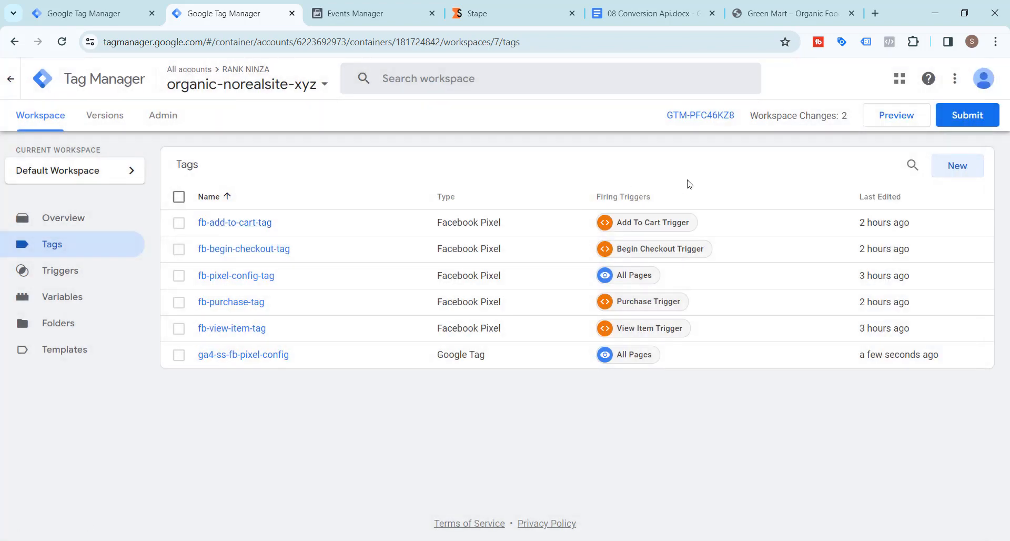
- Publish the web container's changes without a version name or description and return to its workspace
click(960, 120)
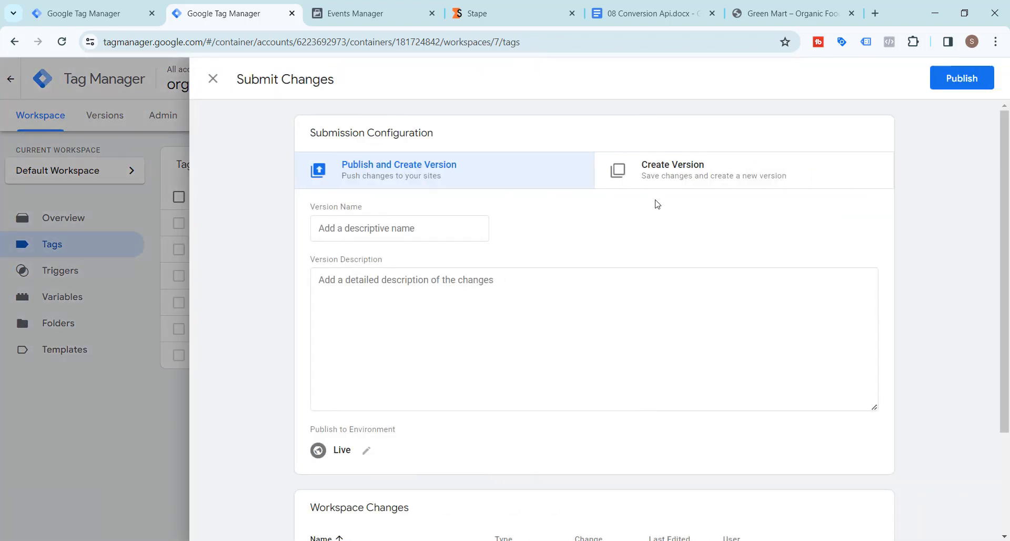
click(980, 85)
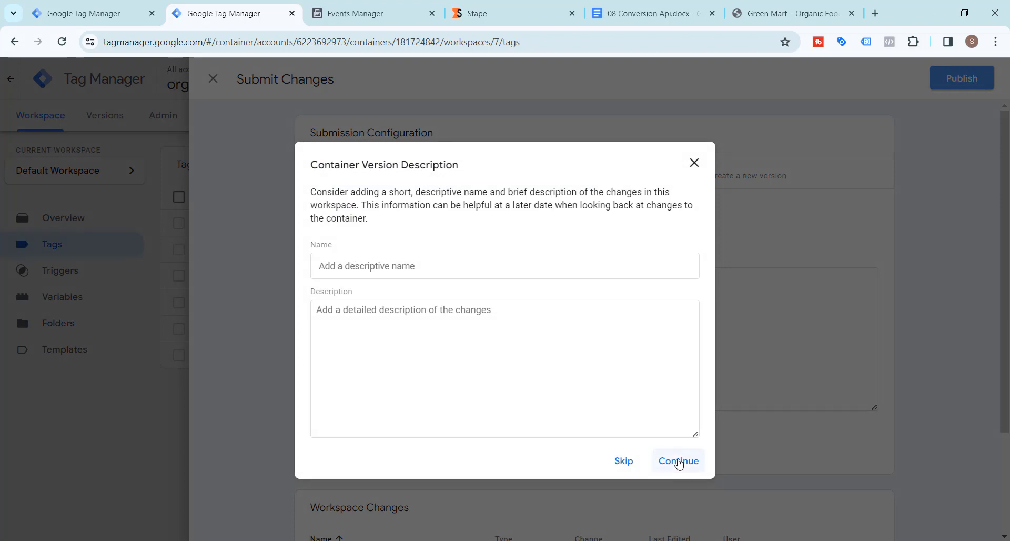
click(678, 461)
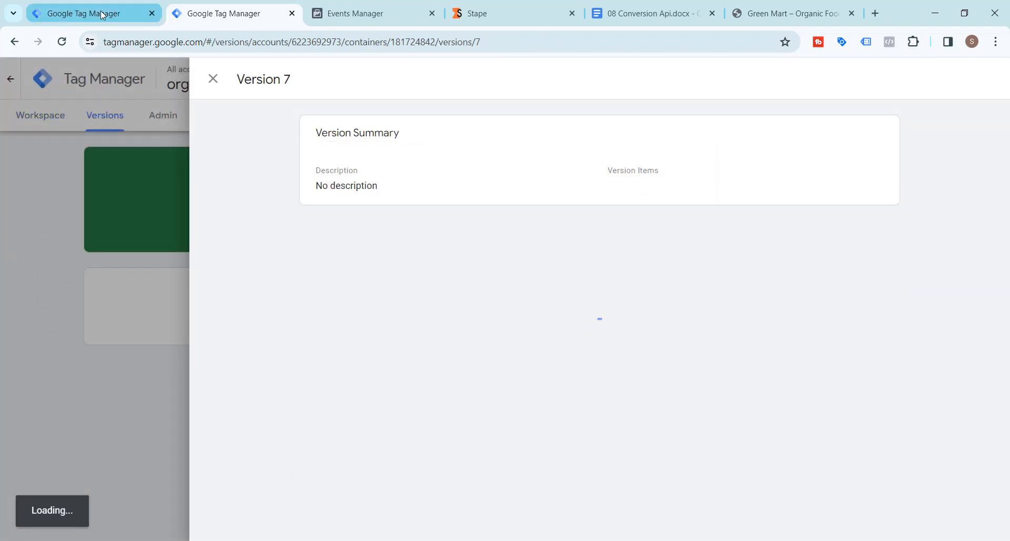
click(213, 79)
click(32, 117)
- Publish a new version of the organic-norealsite-xyz-server-container without a version name or description and close the version details
click(55, 13)
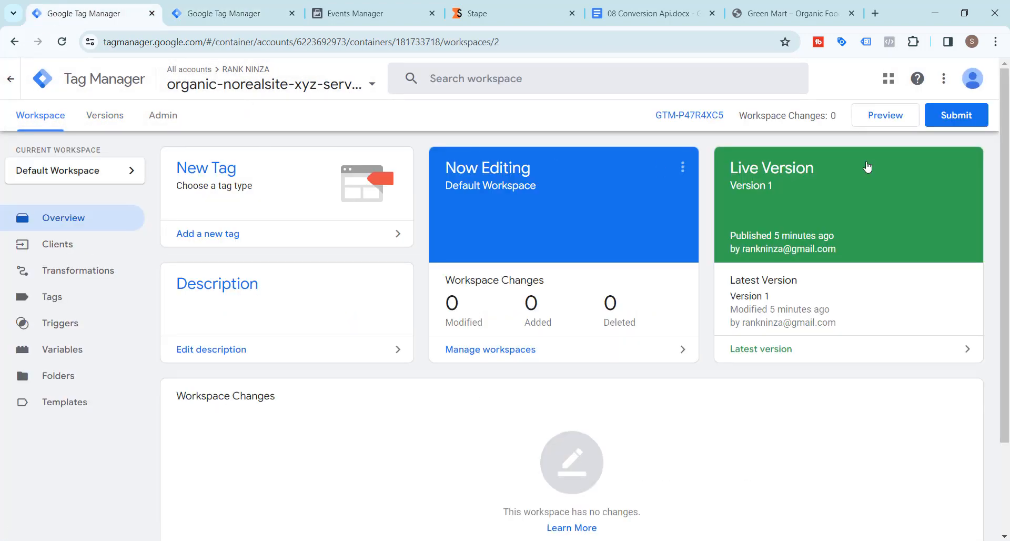
click(942, 118)
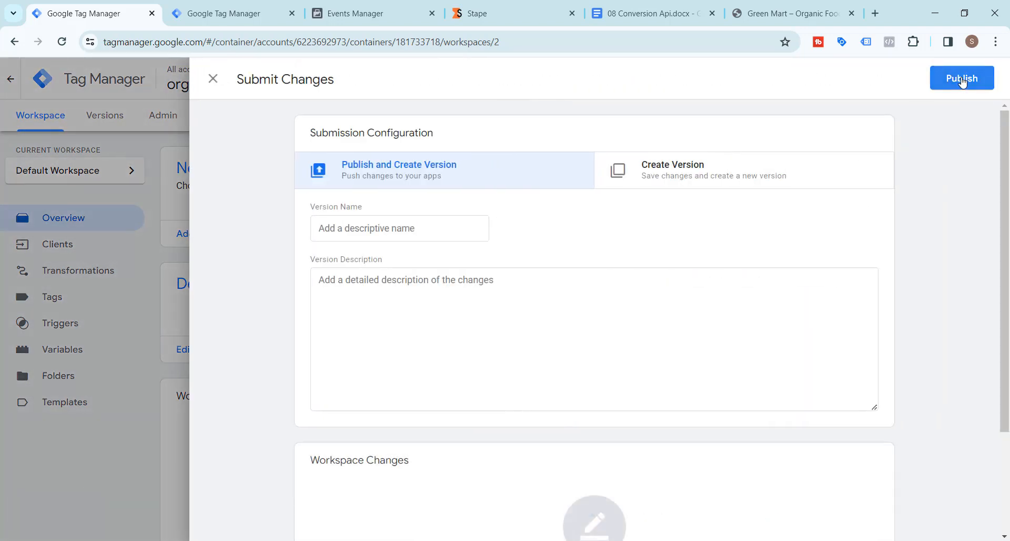
click(959, 79)
click(669, 466)
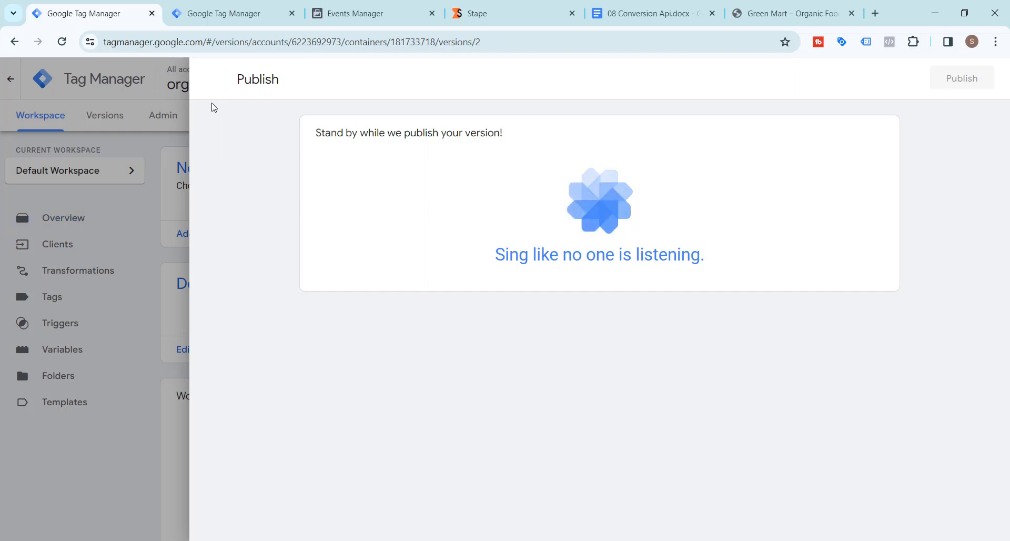
click(217, 83)
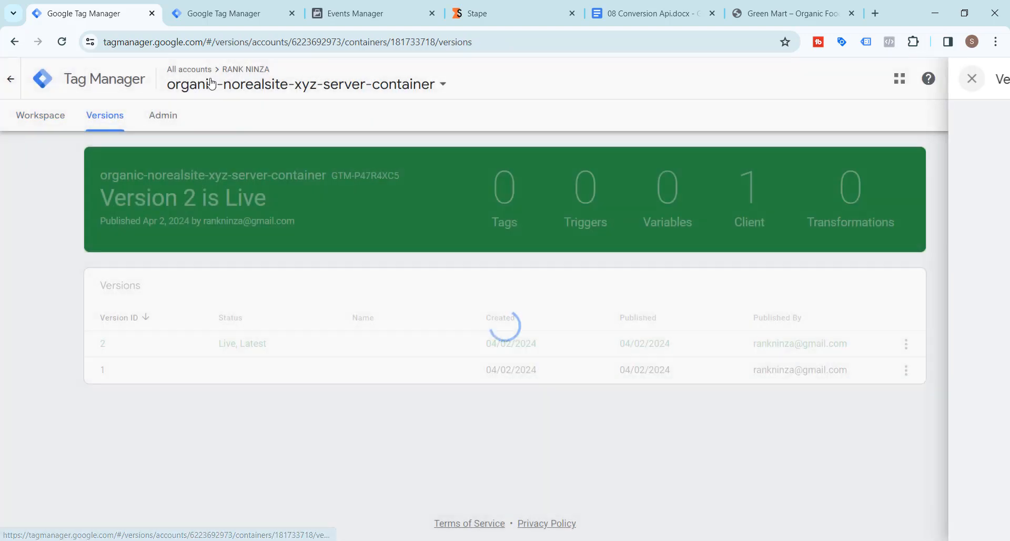
- Close the Stape and Green Mart pages and start preview mode for the organic-norealsite-xyz web container
click(572, 13)
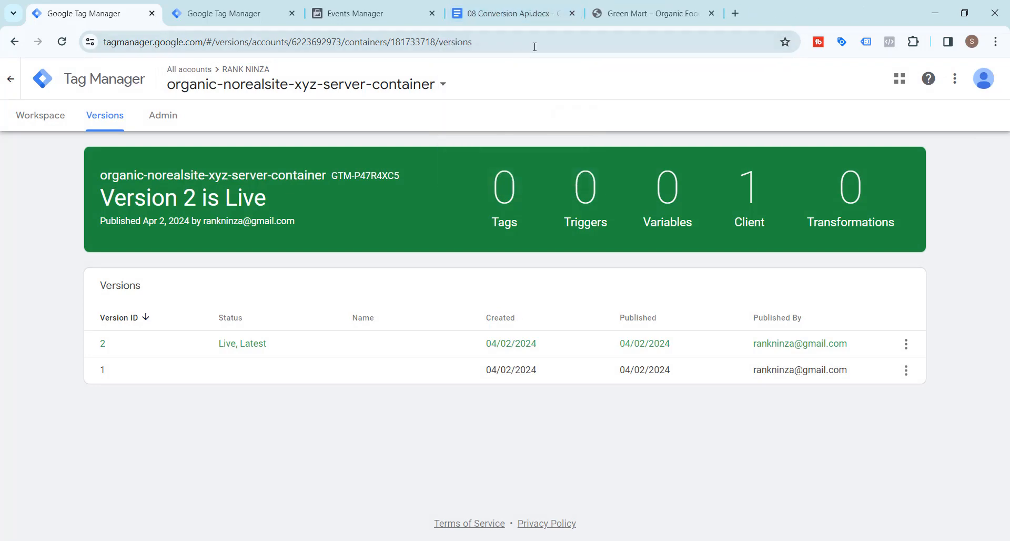
click(716, 11)
click(284, 17)
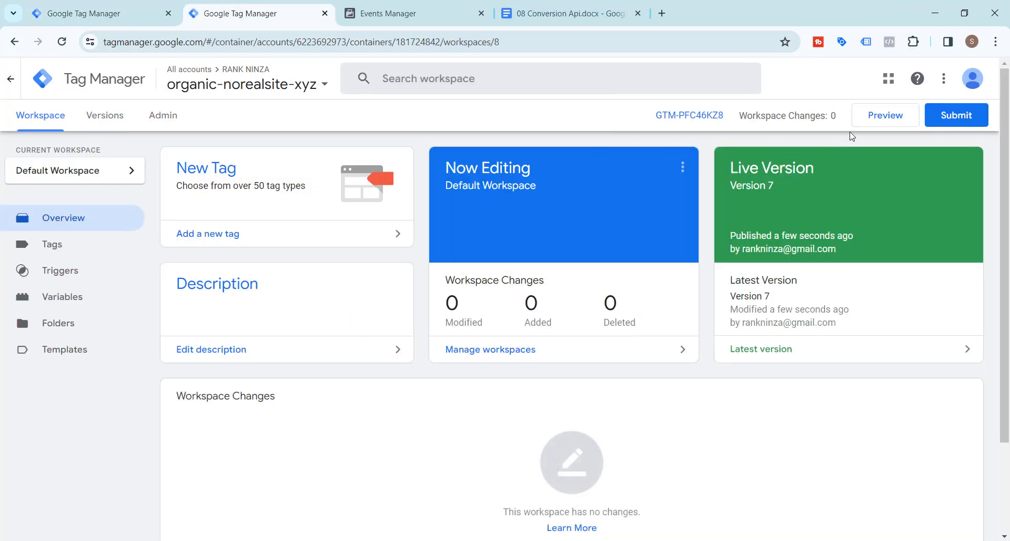
click(874, 120)
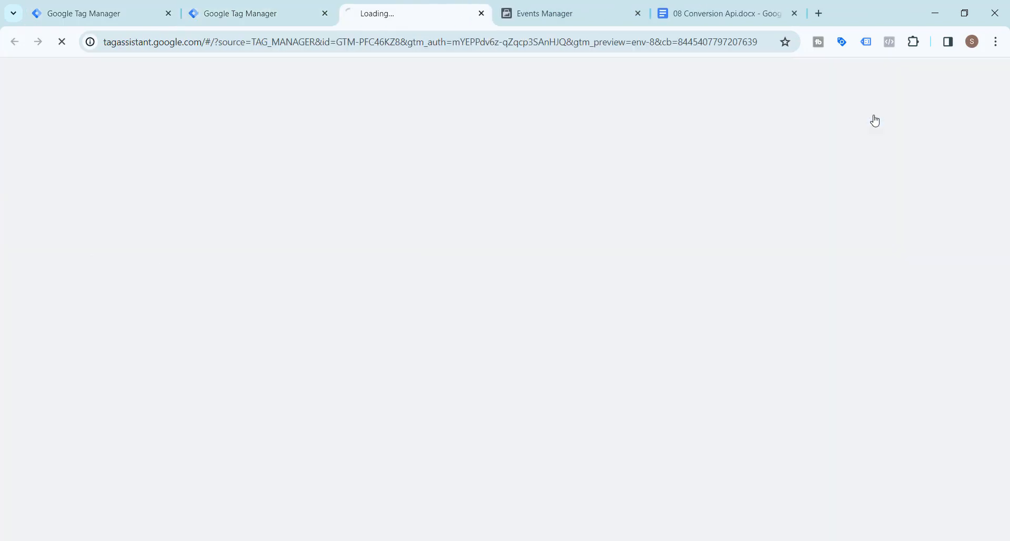
click(84, 5)
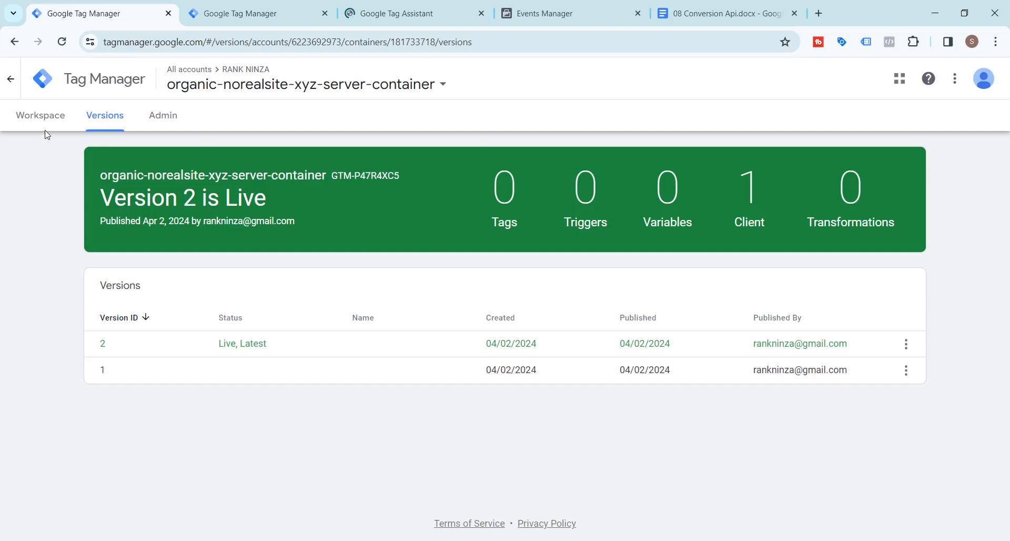
click(42, 116)
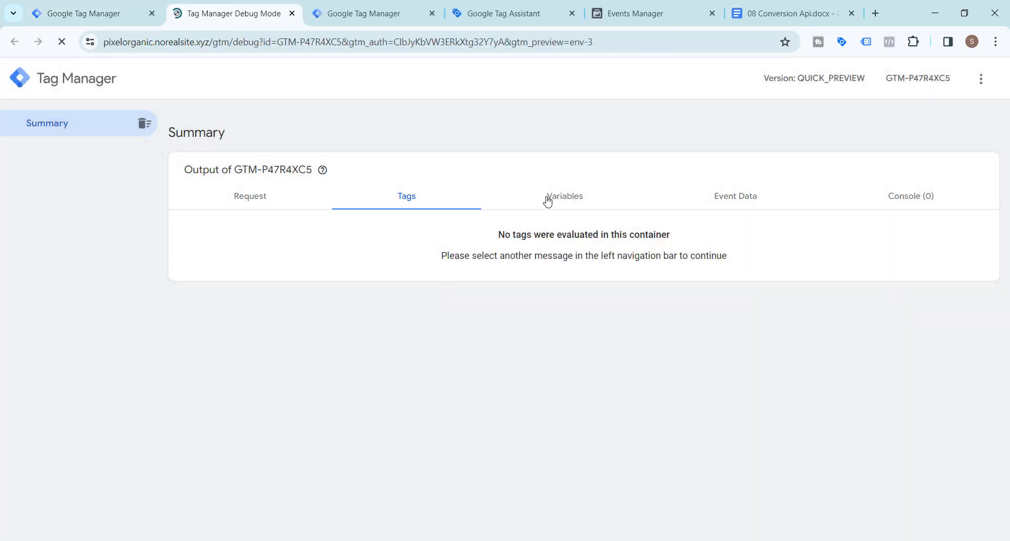
click(500, 13)
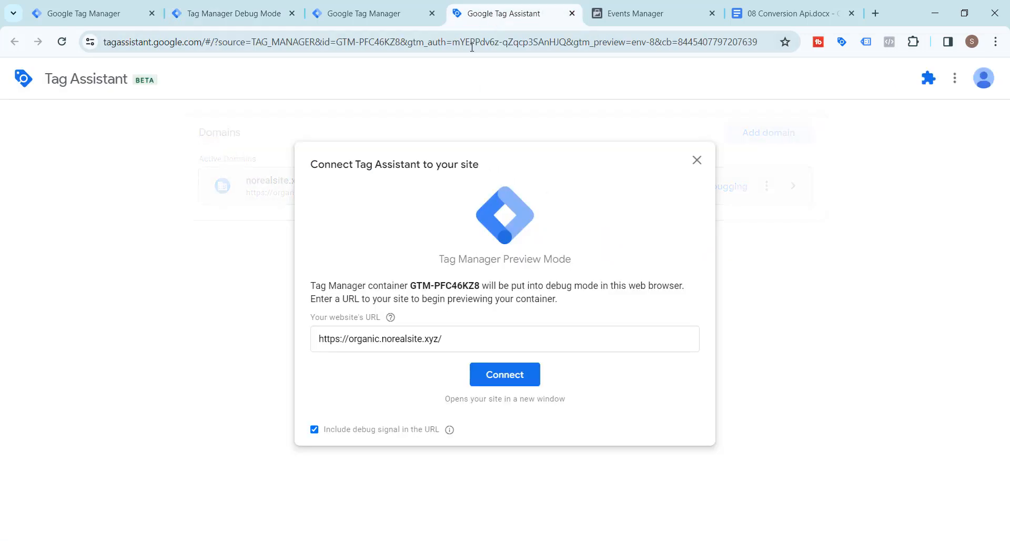
click(502, 374)
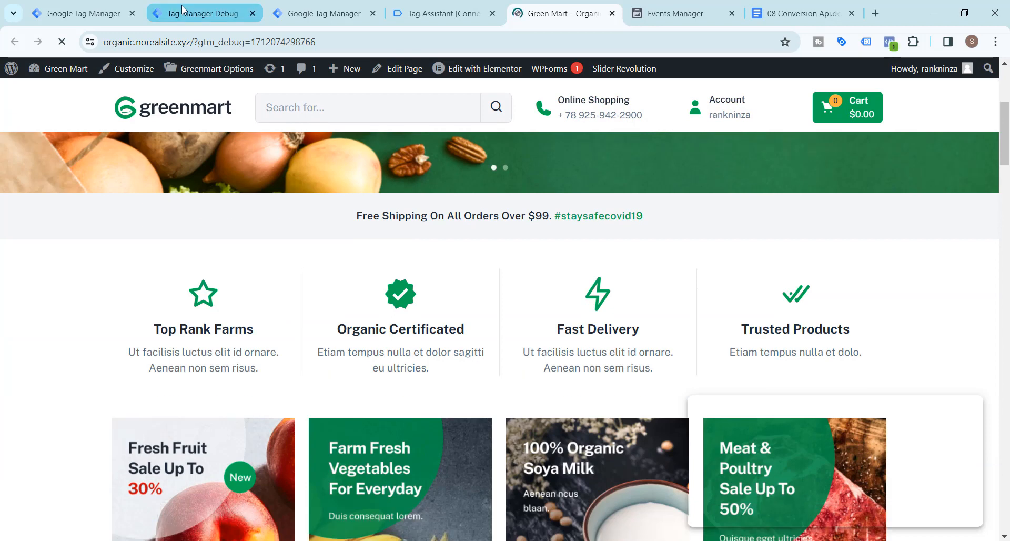
- Examine the request details of the page_view event in the server container's debug mode, including its client and outgoing requests
click(184, 13)
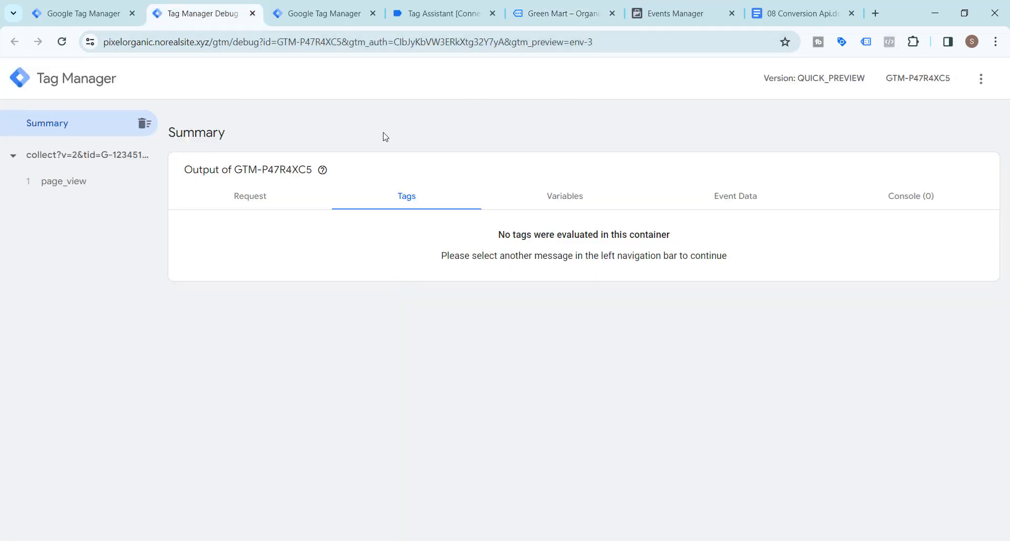
click(84, 190)
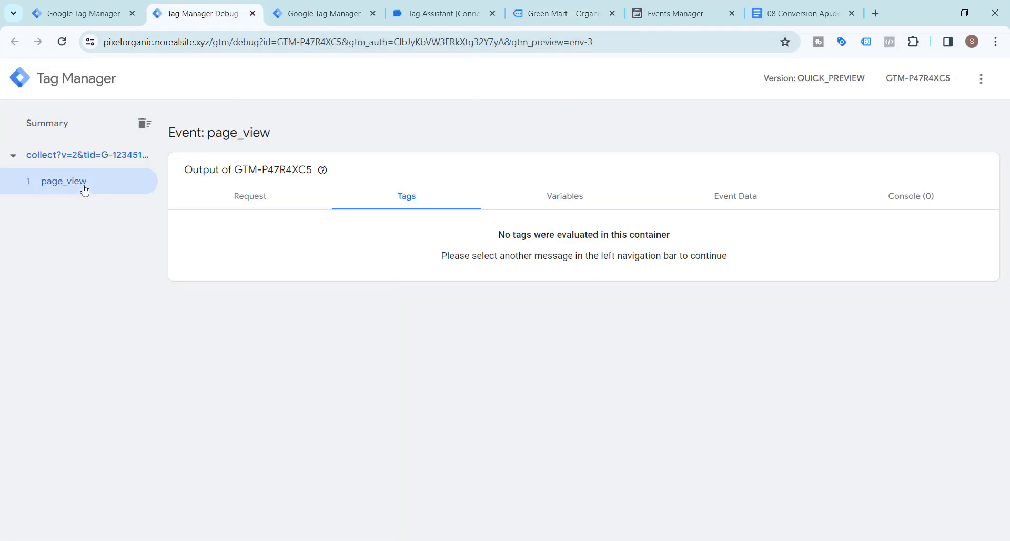
click(248, 197)
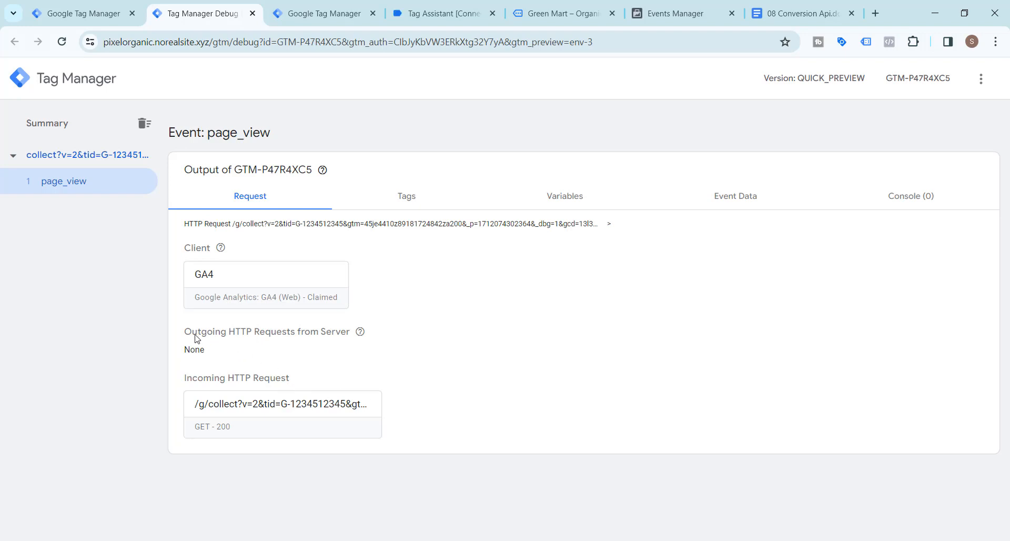
mouse_move(362, 335)
- Open the community gallery for tag templates from the server container's workspace
click(71, 11)
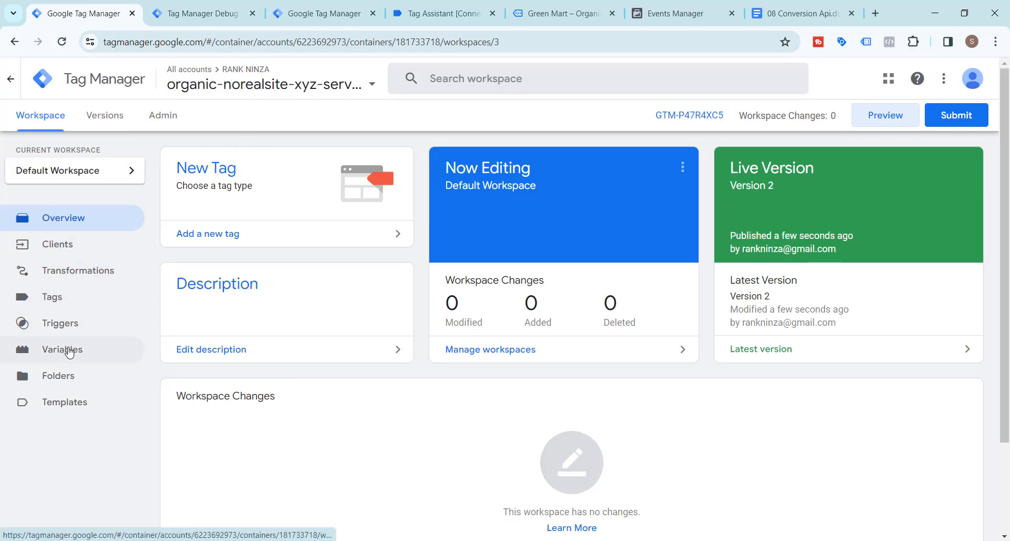
click(69, 407)
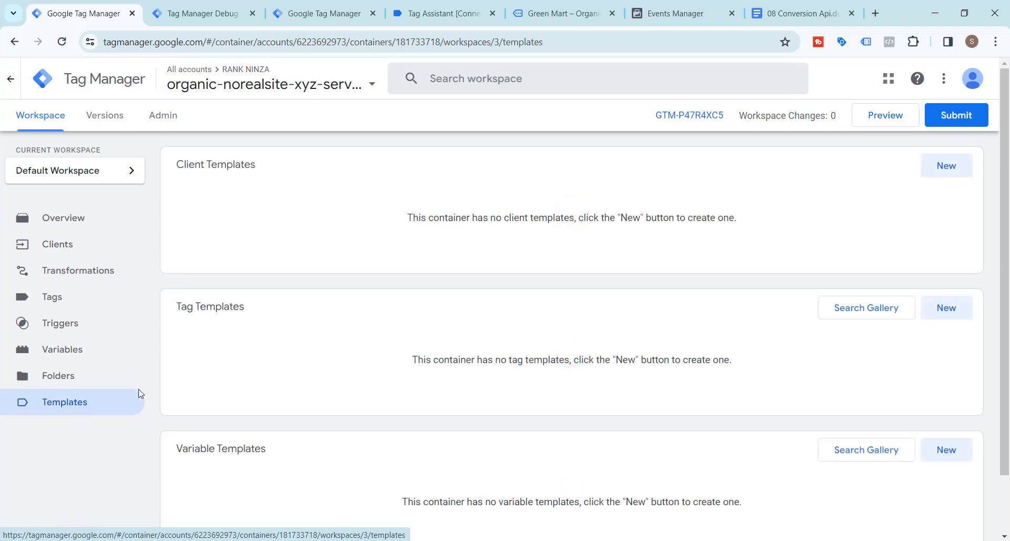
scroll(361, 372, down, 2)
click(851, 388)
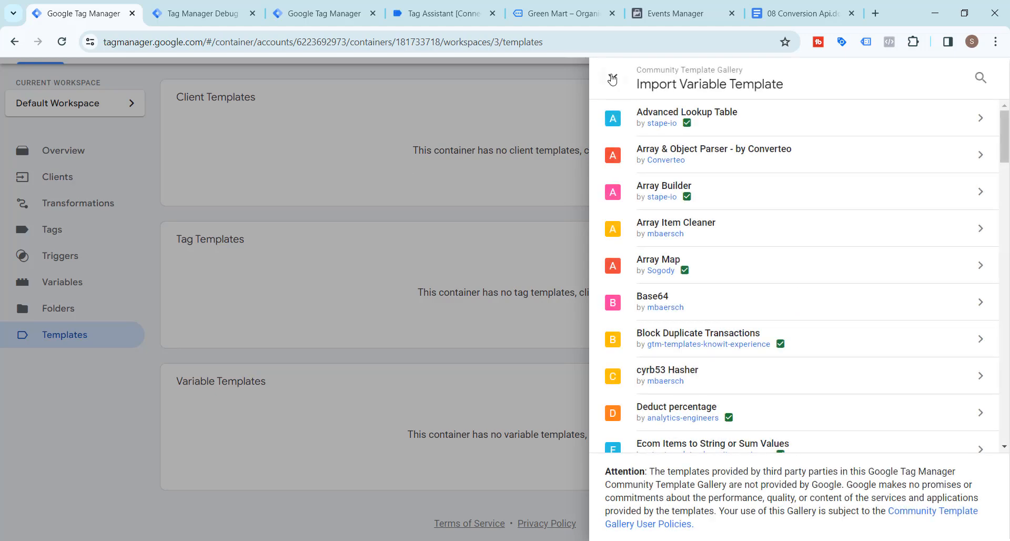
click(612, 79)
click(860, 246)
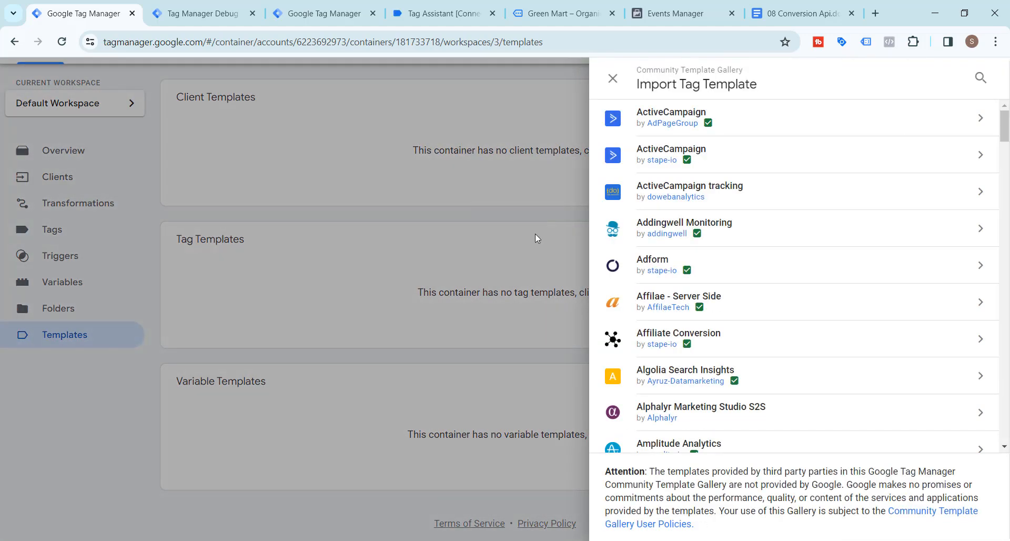
- Search the tag template gallery for "conver"
click(980, 78)
text(c)
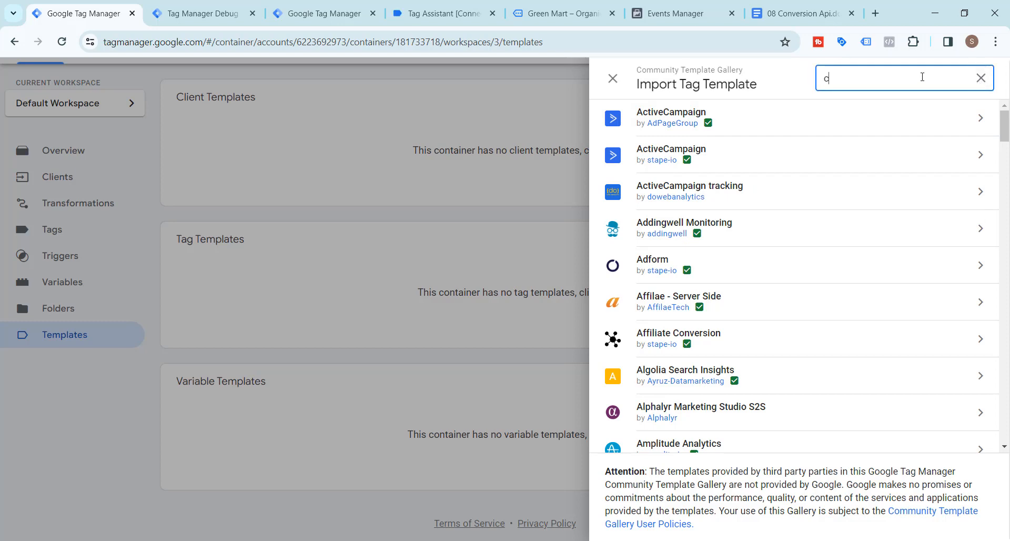
text(onver)
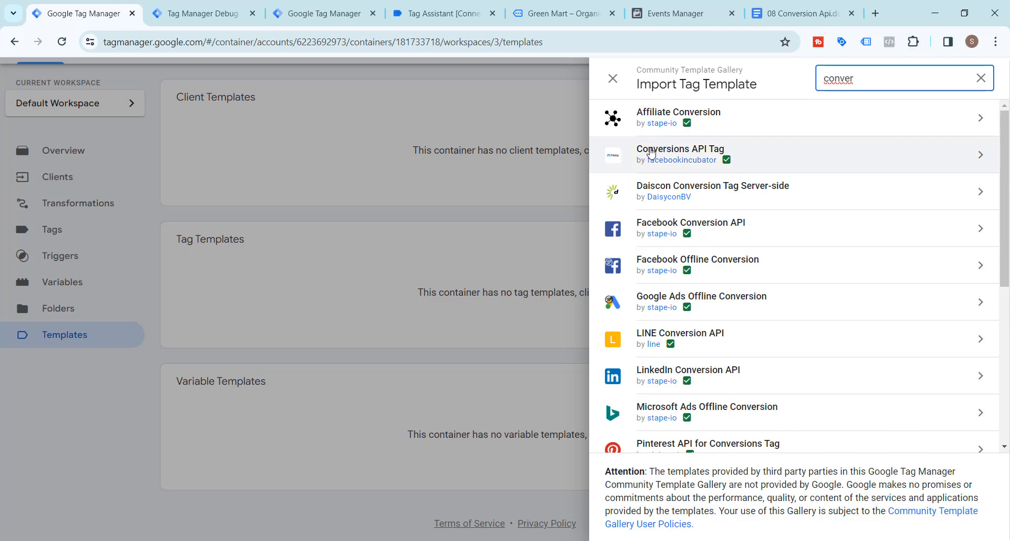
- Add the Conversions API Tag template by facebookincubator to the server container's workspace and accept its permissions
click(782, 158)
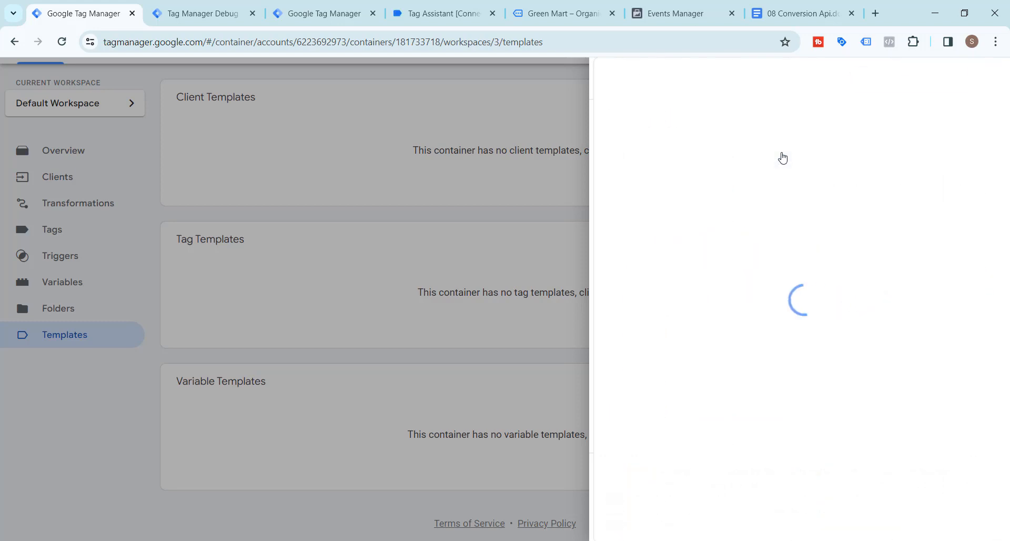
click(912, 83)
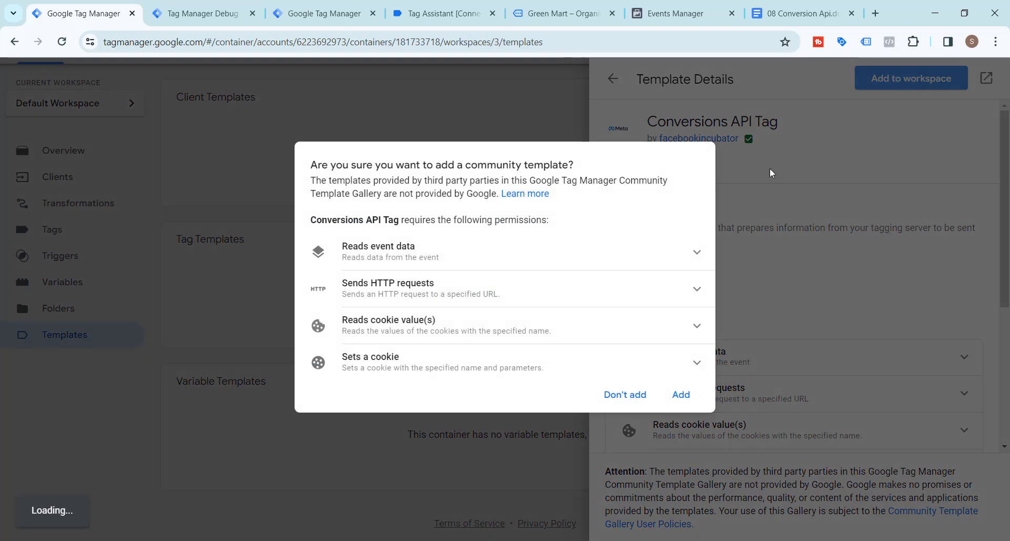
click(682, 395)
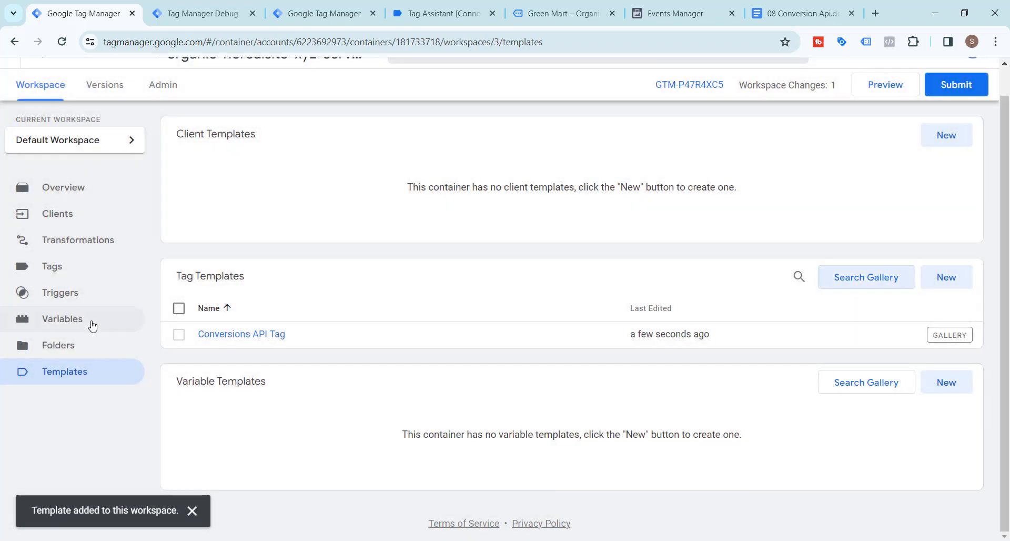
- Enable the Client Name built-in variable in the server container
click(92, 326)
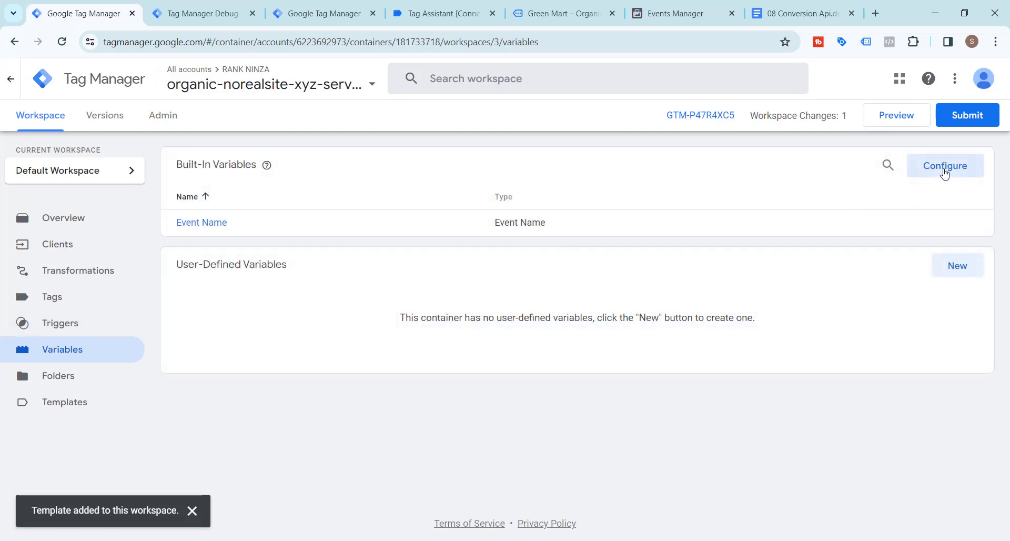
click(945, 174)
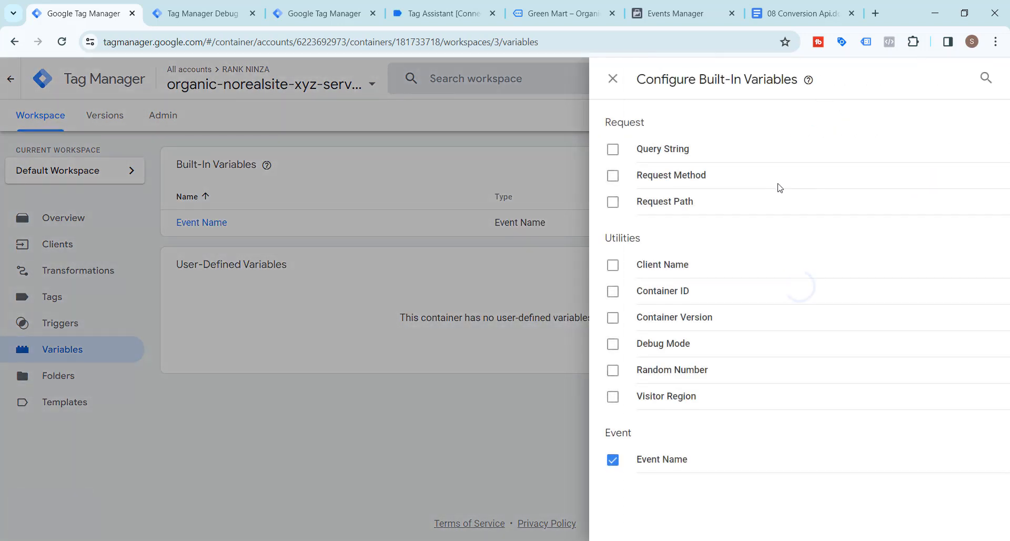
click(614, 266)
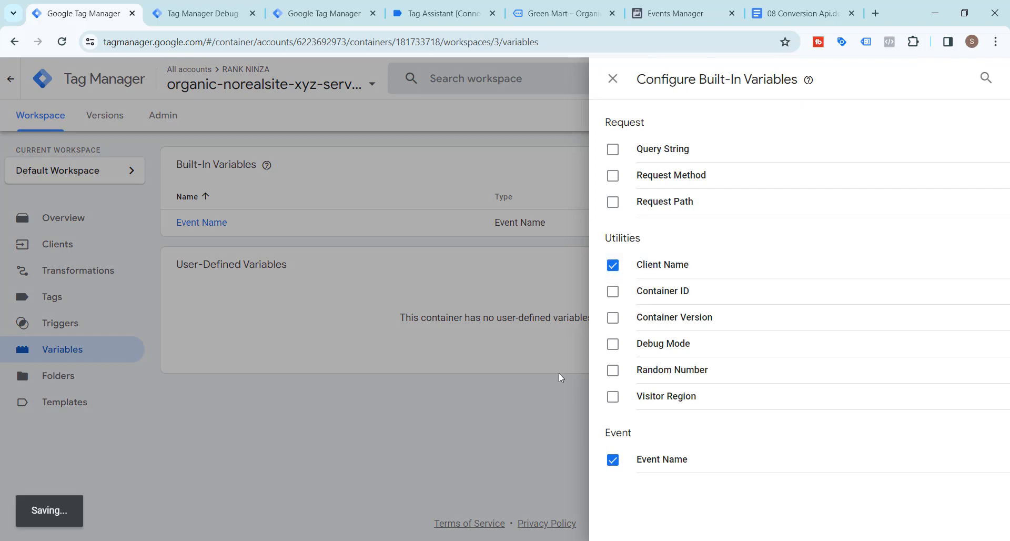
click(613, 80)
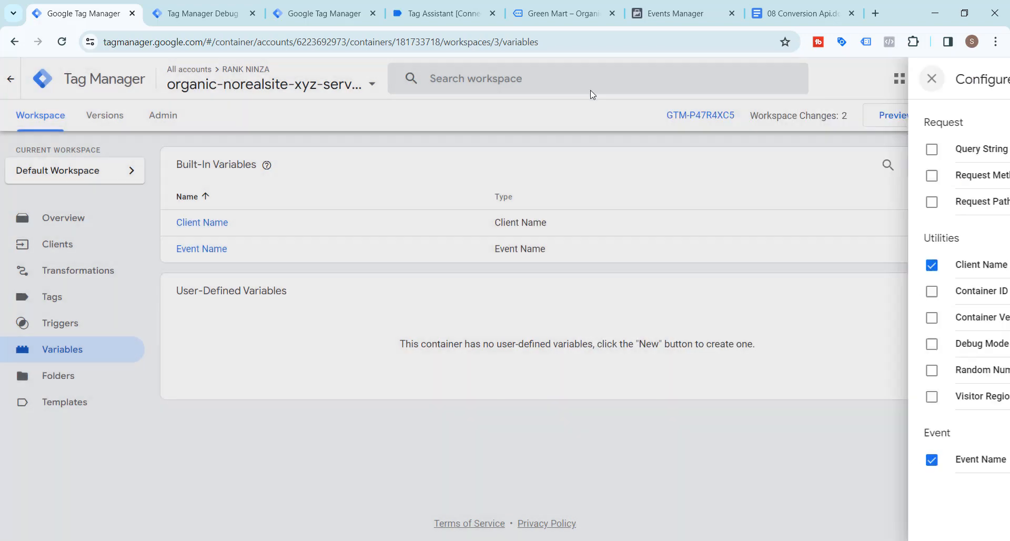
- Check the name and type of the client in the server container's client list
click(105, 246)
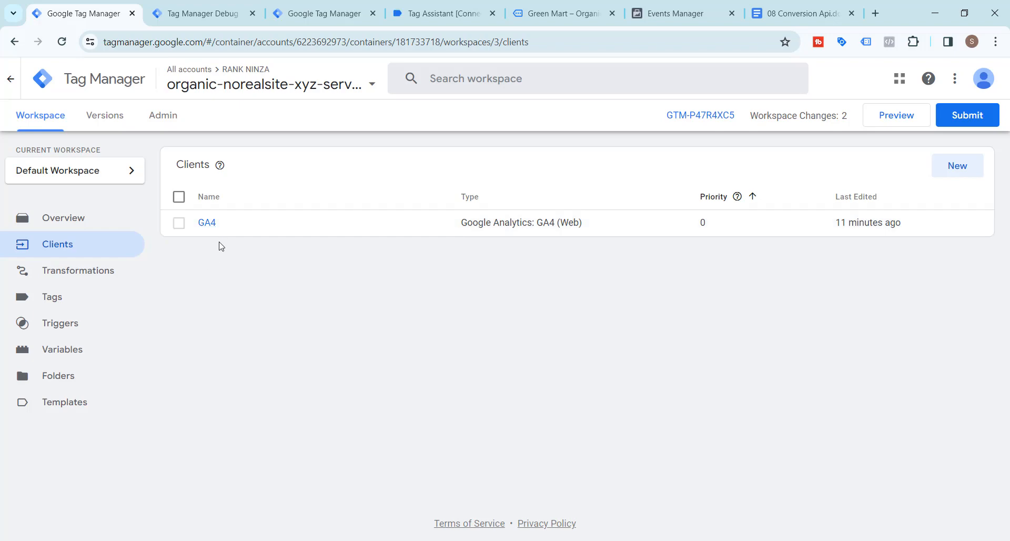
click(614, 539)
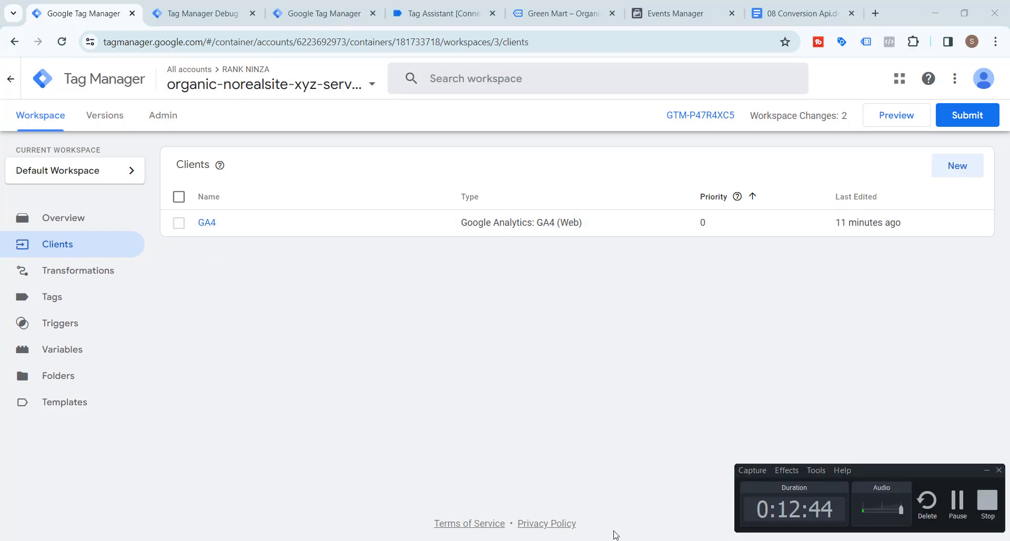
click(960, 509)
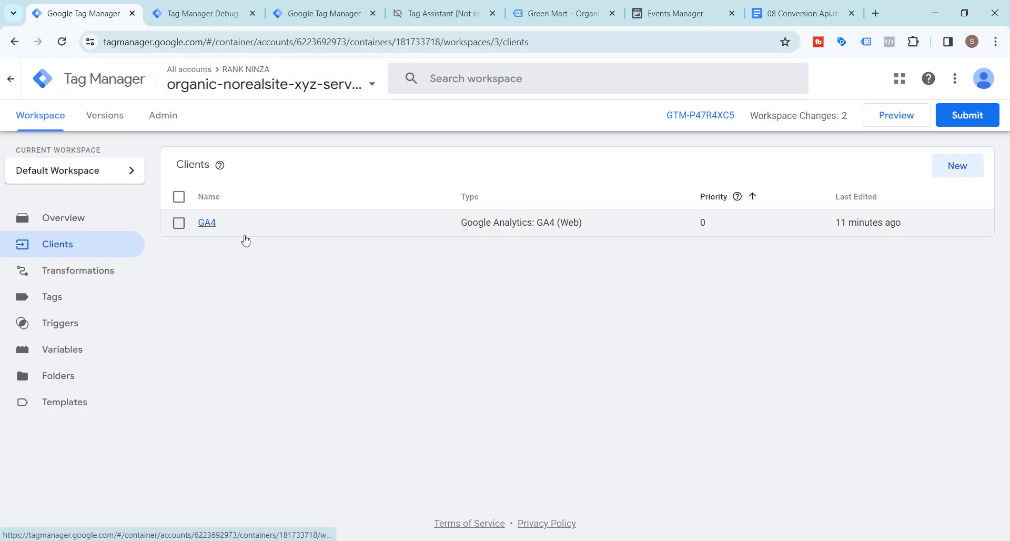
- Create a new trigger in the server container and name it GA4 Client Trigger
click(77, 329)
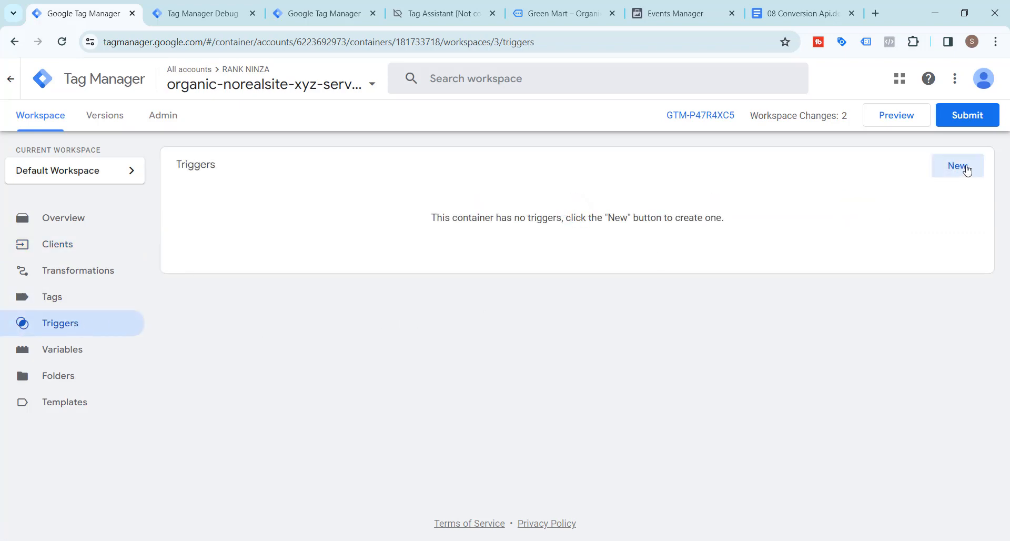
click(958, 166)
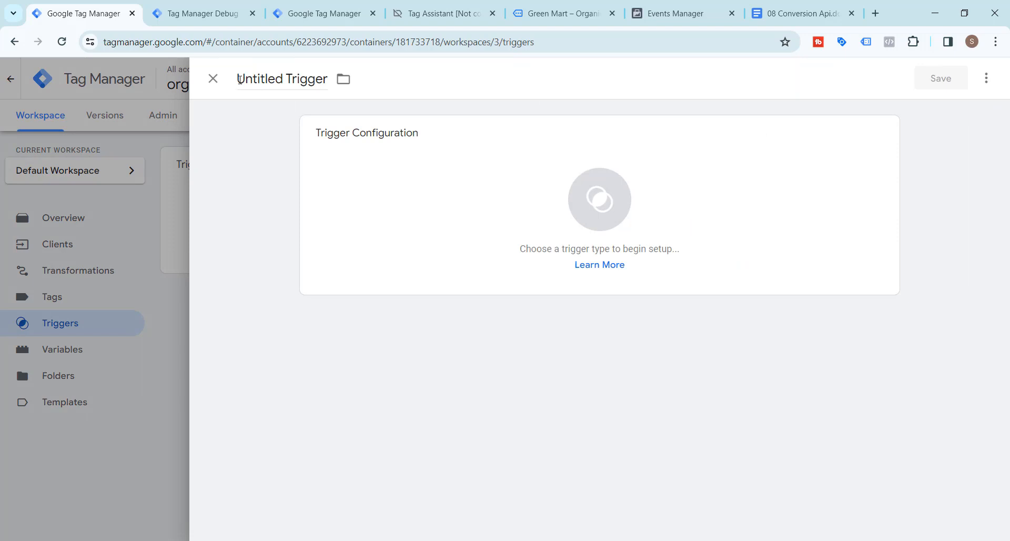
drag(240, 78, 284, 78)
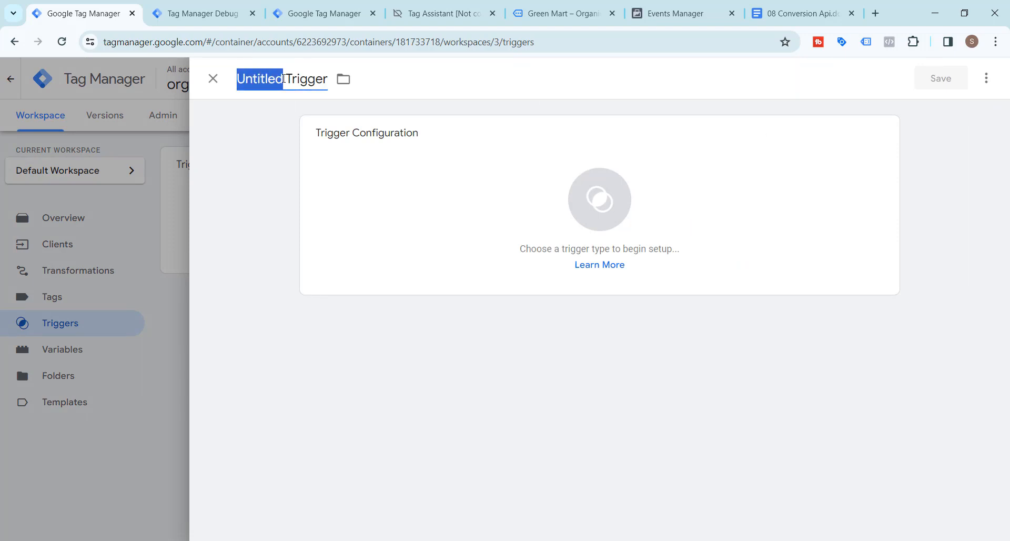
text(G)
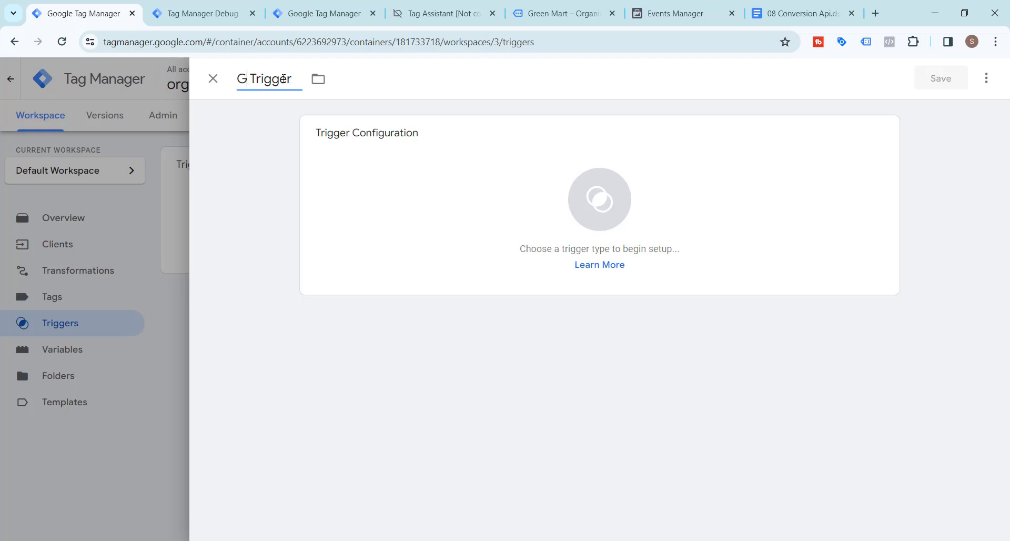
text(A)
text(4 Clic)
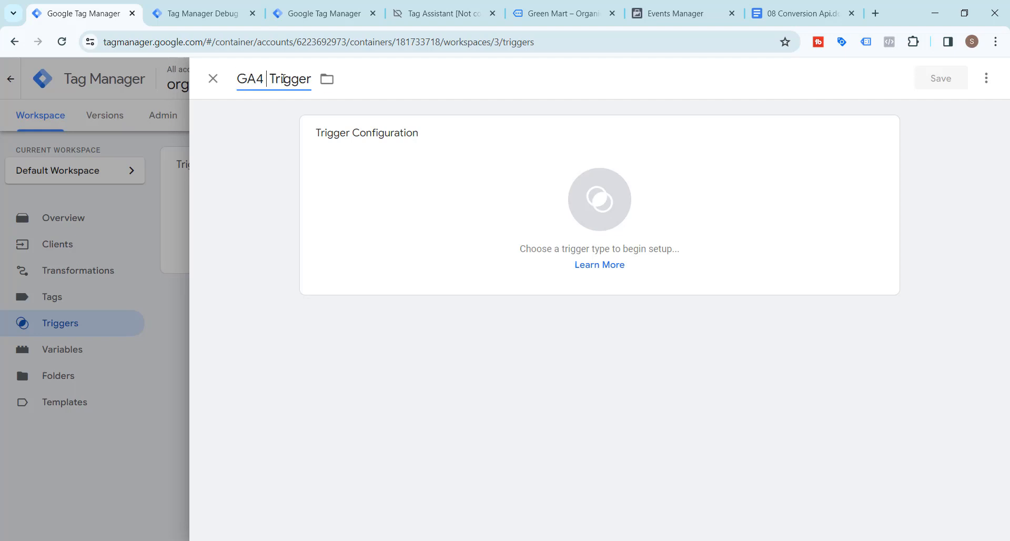
key(BackSpace)
key(BackSpace)
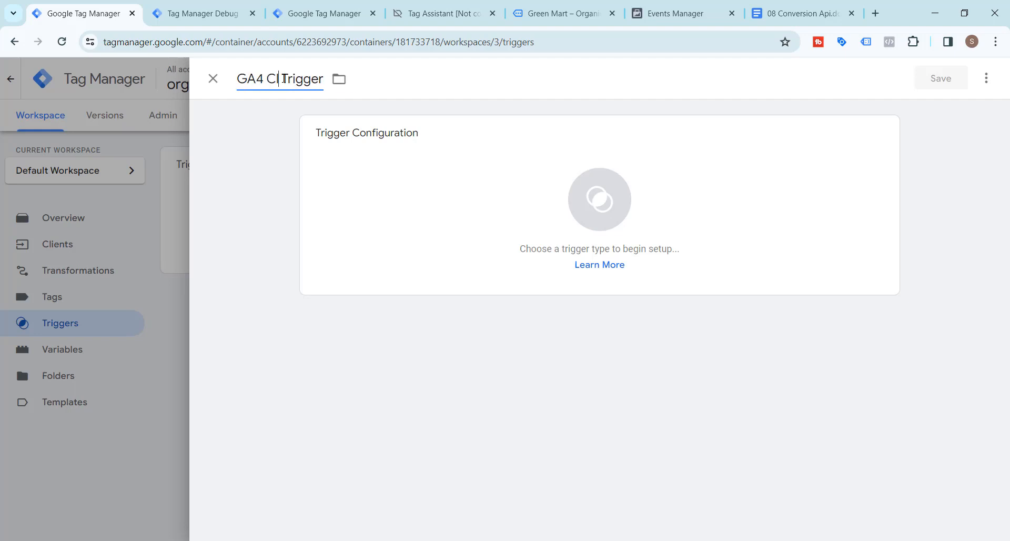
text(ient)
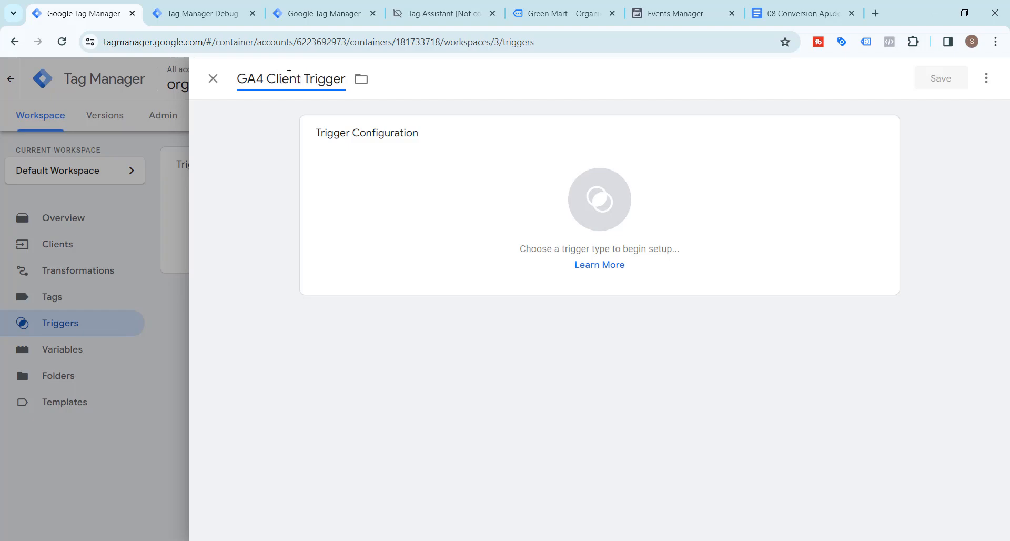
- Make it a Custom trigger that fires on some events where Client Name equals GA4, and save it
click(602, 199)
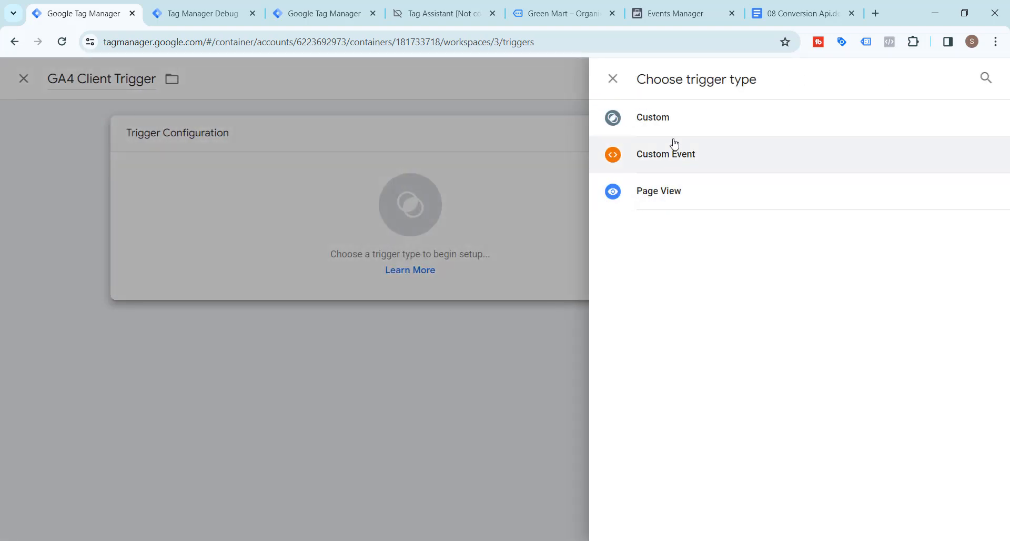
click(670, 126)
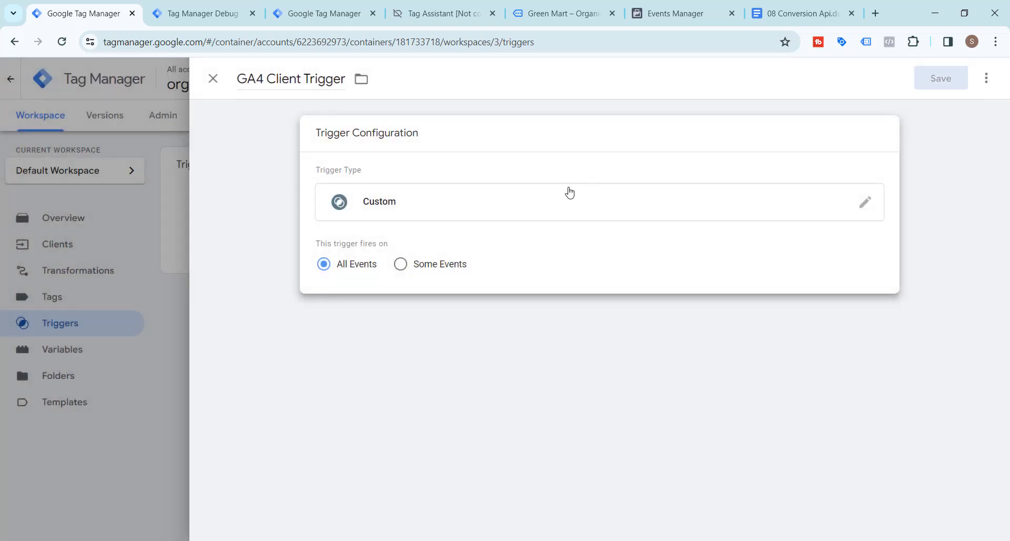
click(401, 265)
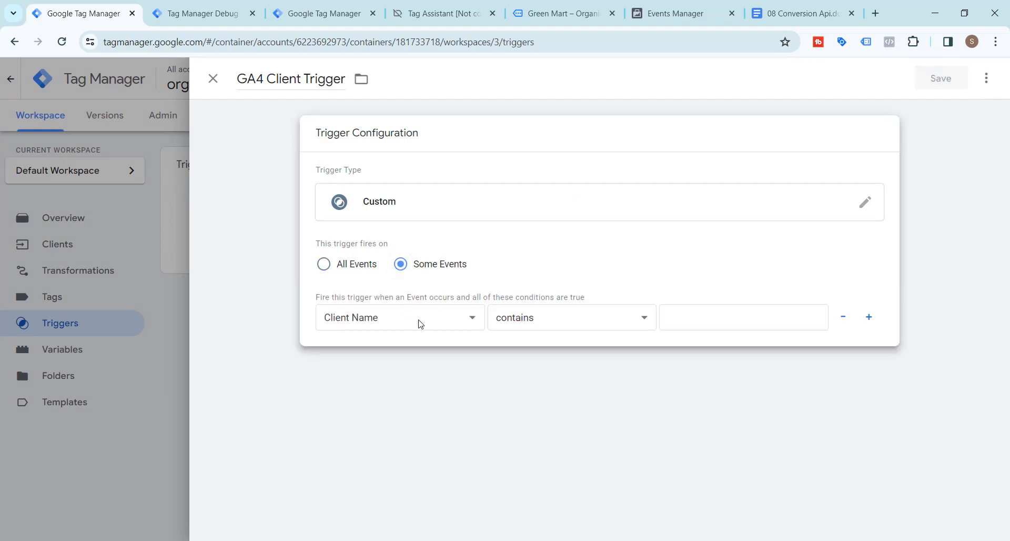
click(603, 324)
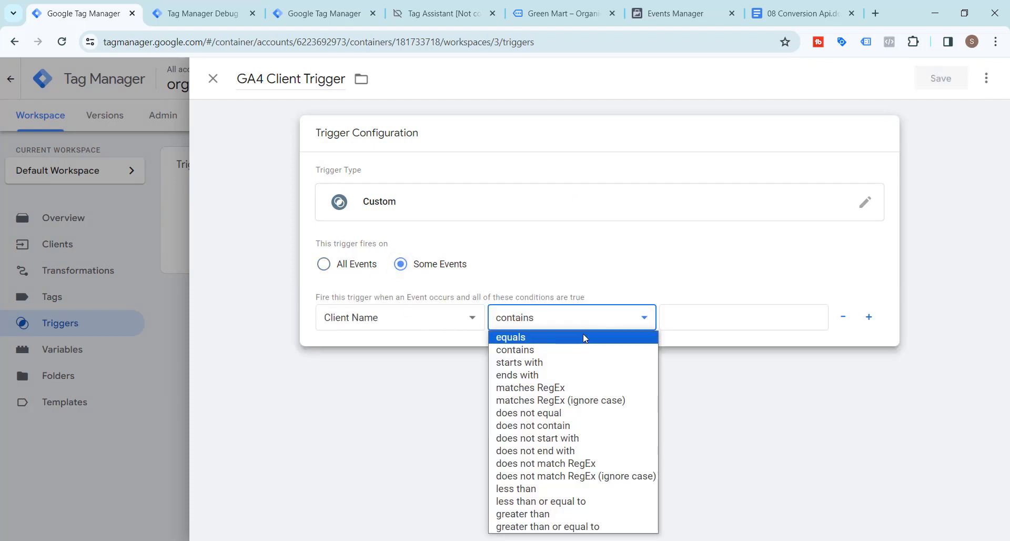
click(583, 334)
click(692, 318)
text(GA4)
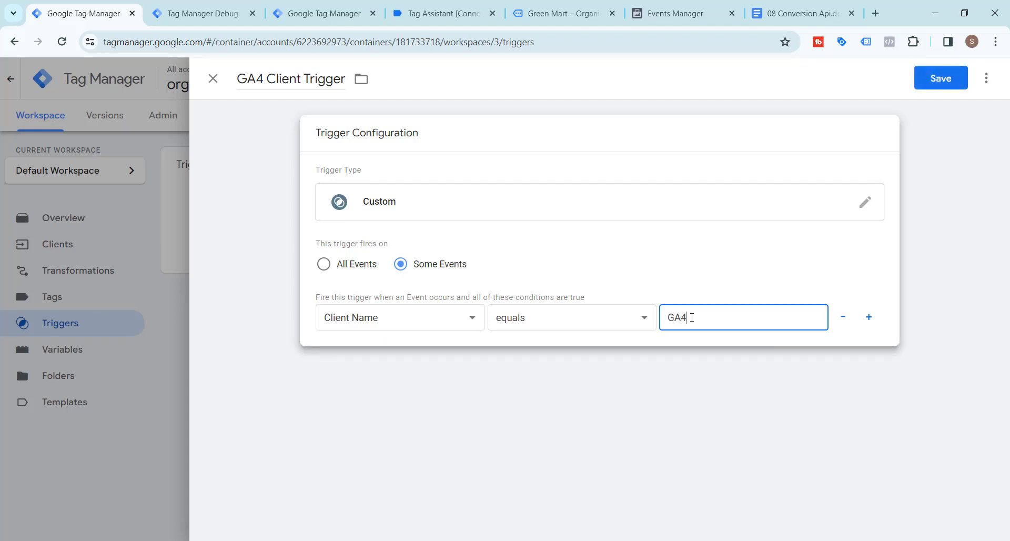
click(941, 78)
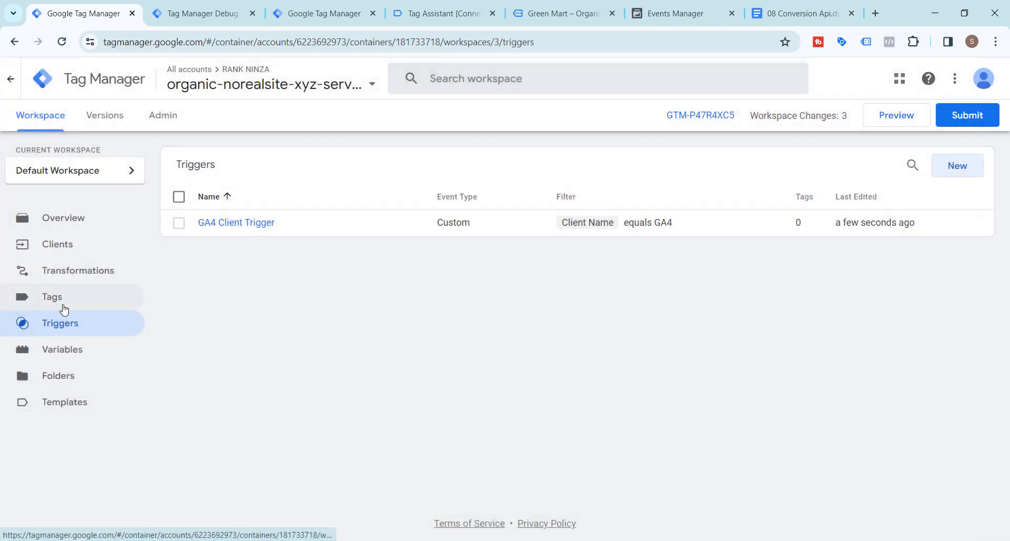
- Create a new tag in the server container and name it fb-conversion-api-tag
click(65, 310)
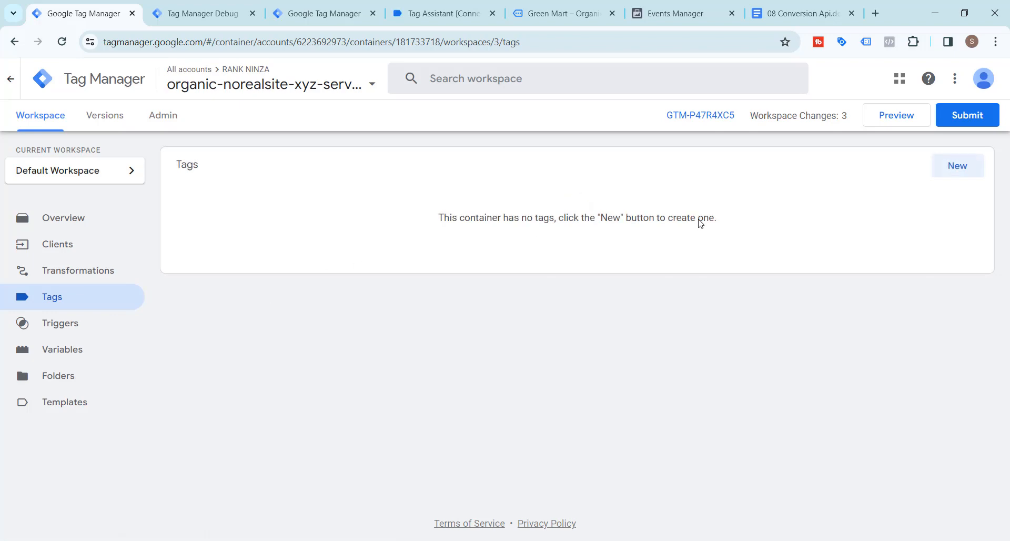
click(958, 166)
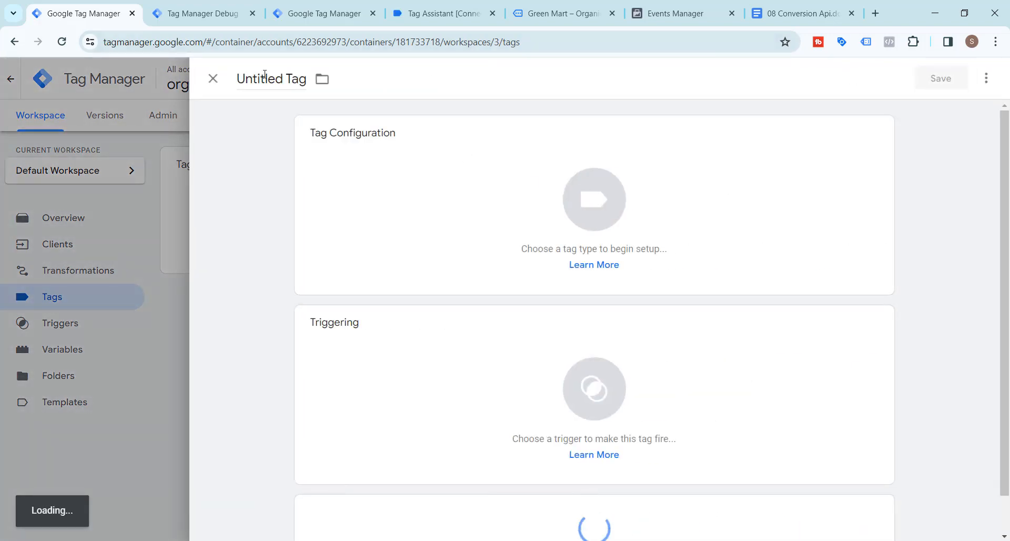
triple_click(254, 79)
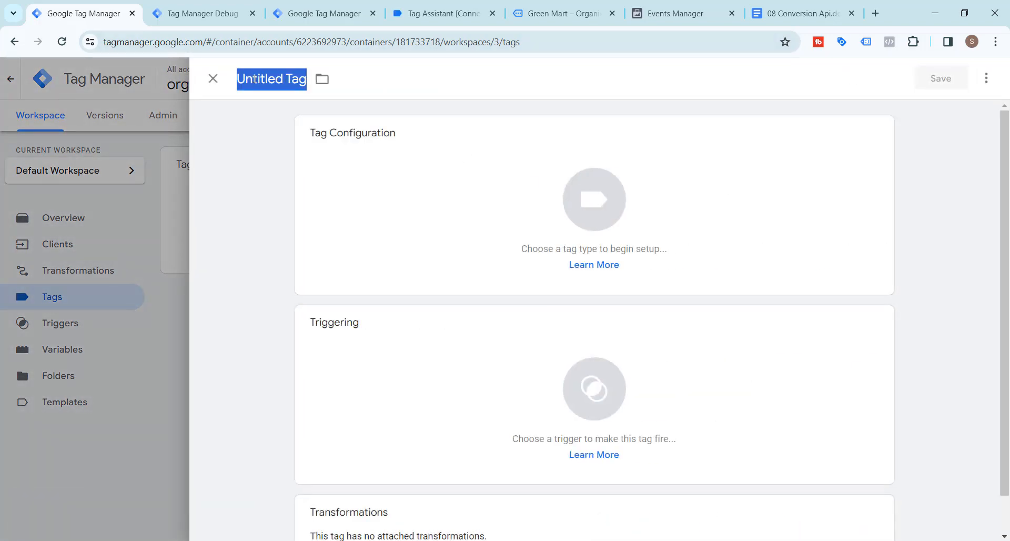
text(fb-c)
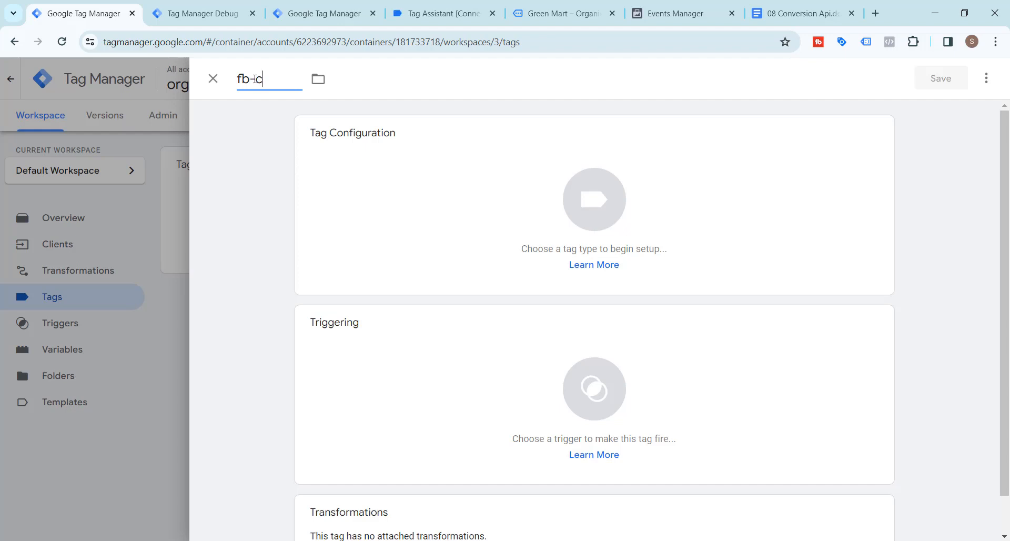
text(onversion)
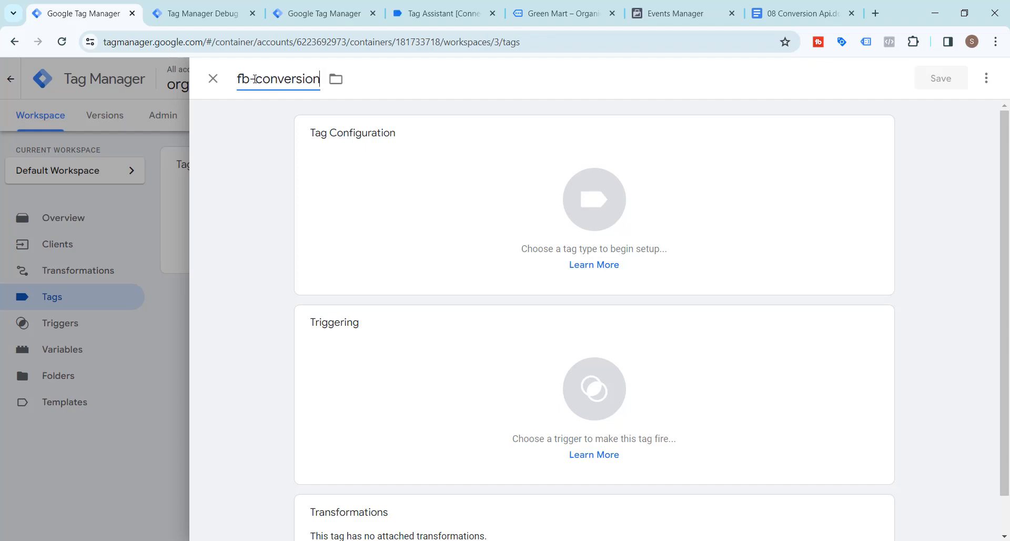
text(-api-tag)
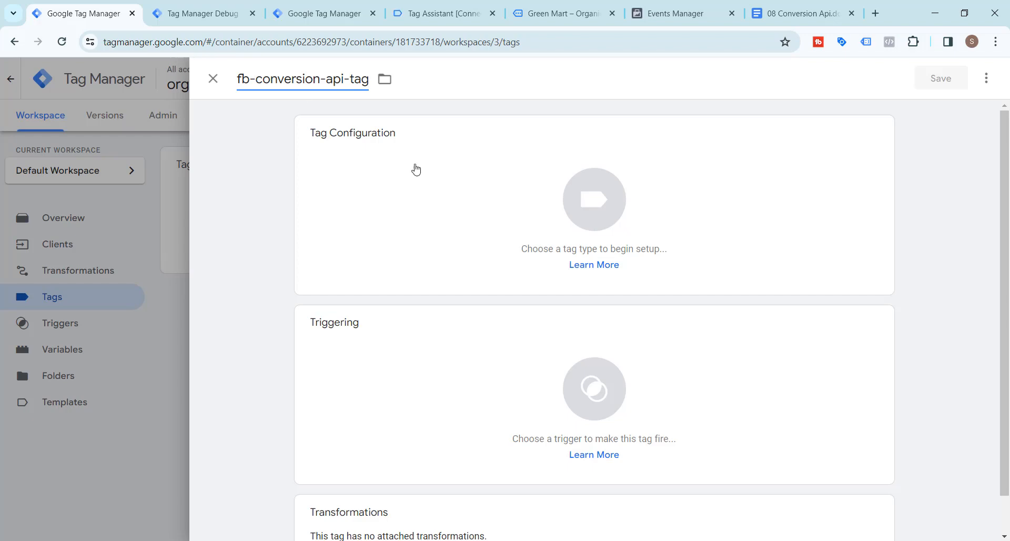
- Set the tag's type to the custom Conversions API Tag template
click(615, 206)
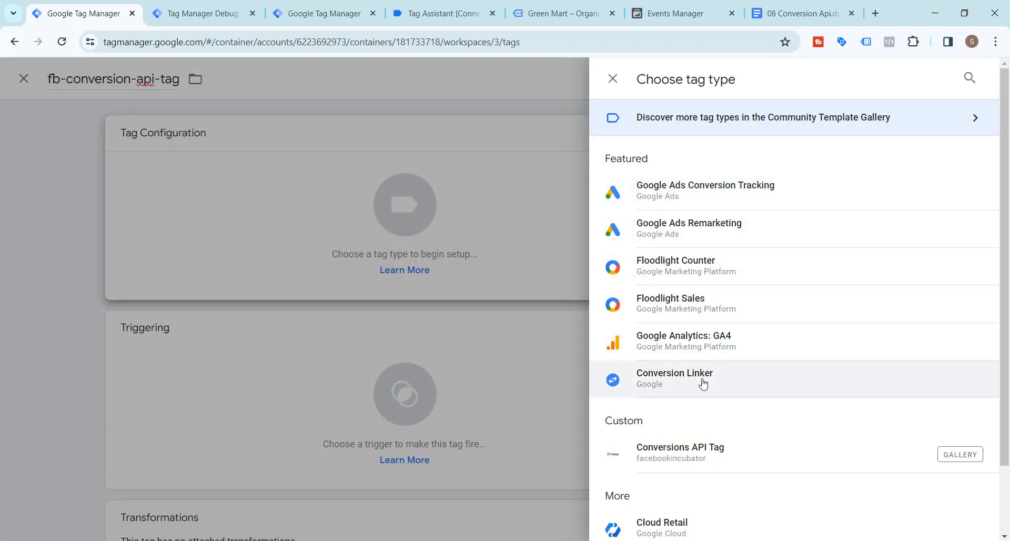
scroll(701, 383, down, 2)
click(705, 386)
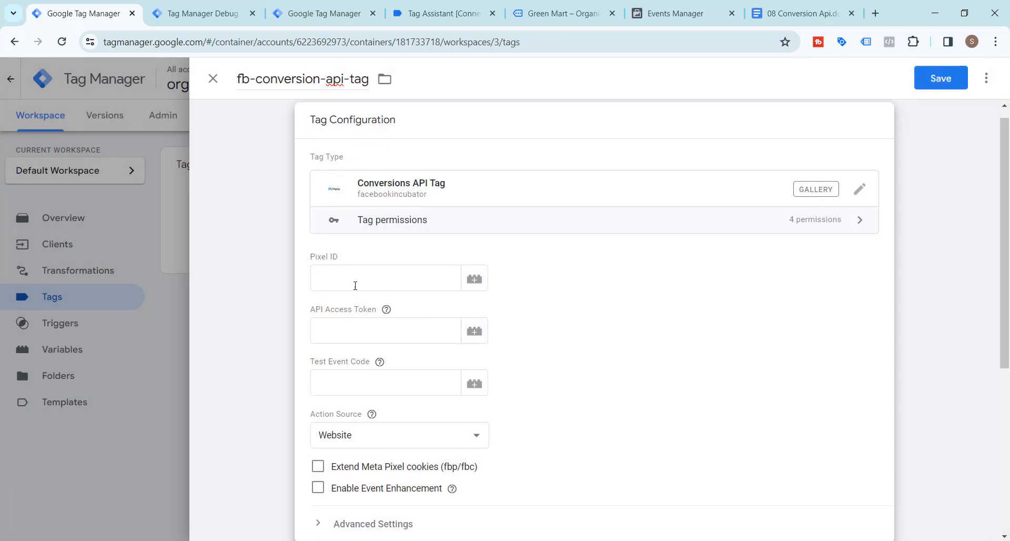
- Switch to Events Manager and copy the ID of the Organic No Real Site Pixel for the tag's Pixel ID
click(343, 276)
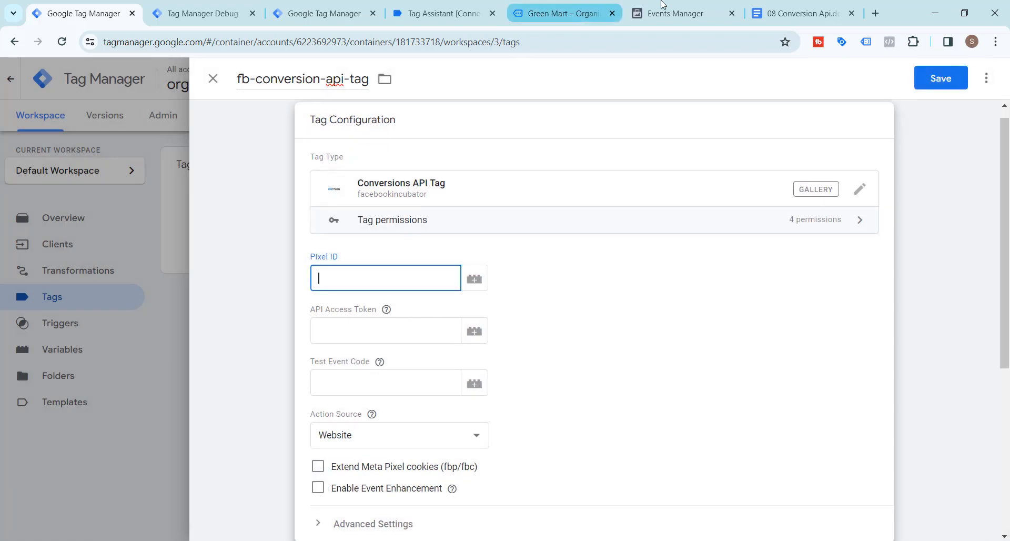
click(667, 5)
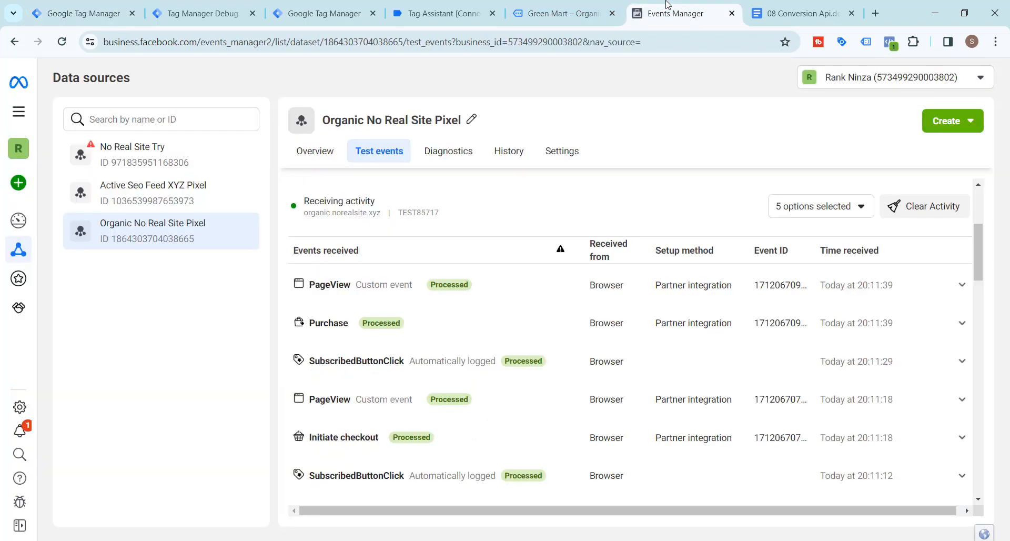
click(316, 152)
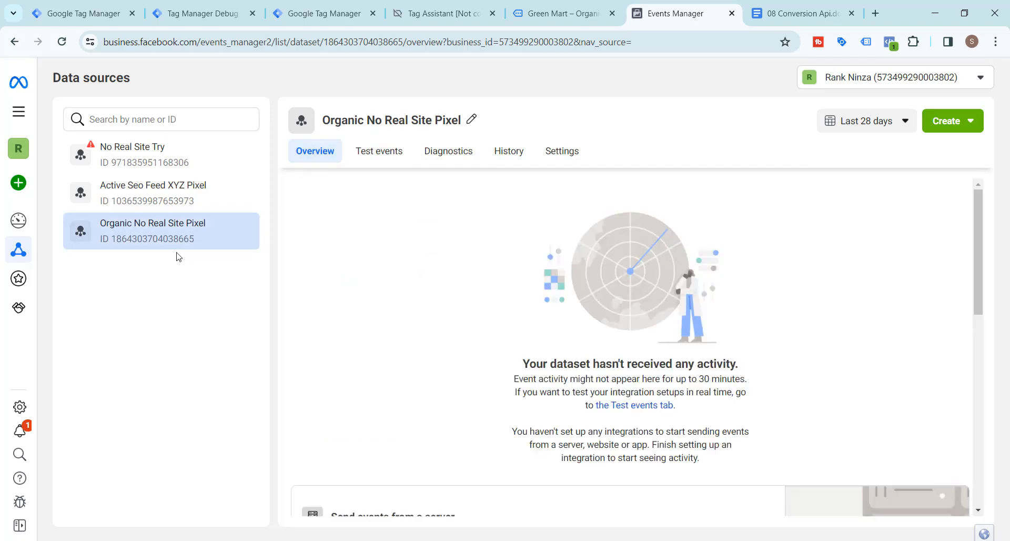
drag(110, 239, 191, 247)
key(ctrl+c)
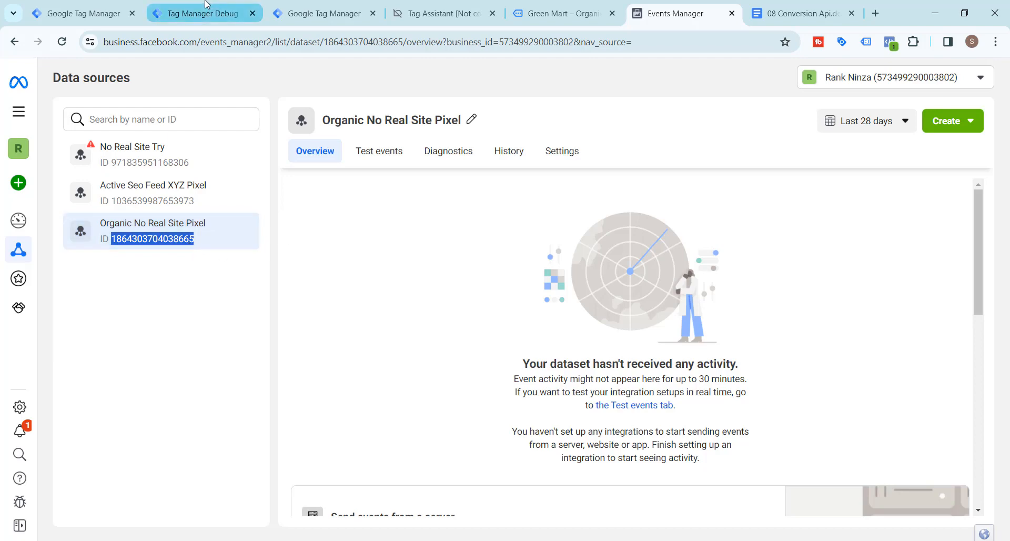
- Return to fb-conversion-api-tag in Tag Manager and fill its Pixel ID with the copied ID
click(84, 12)
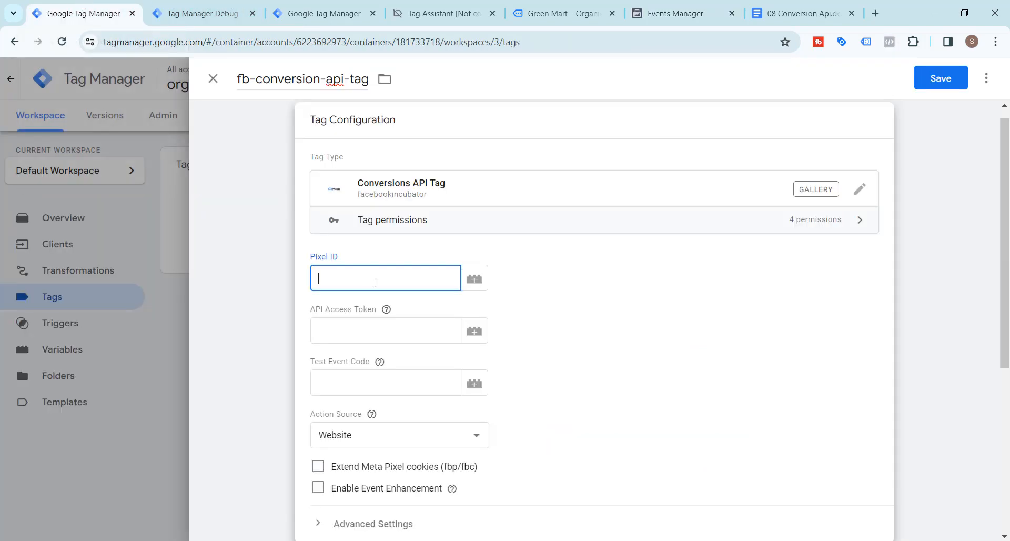
key(ctrl+v)
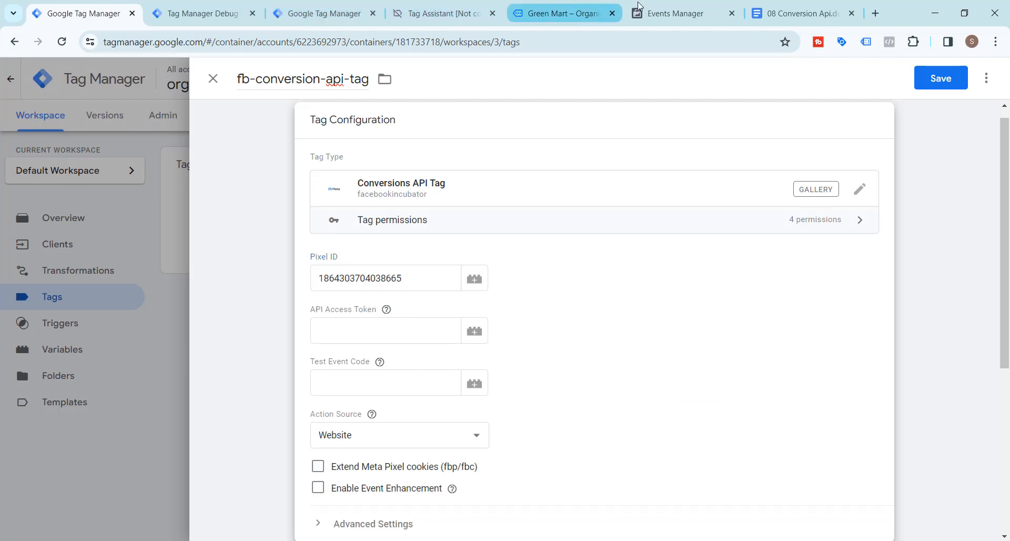
- In Events Manager, generate a Conversions API access token in the Organic No Real Site Pixel's settings and copy it
click(675, 7)
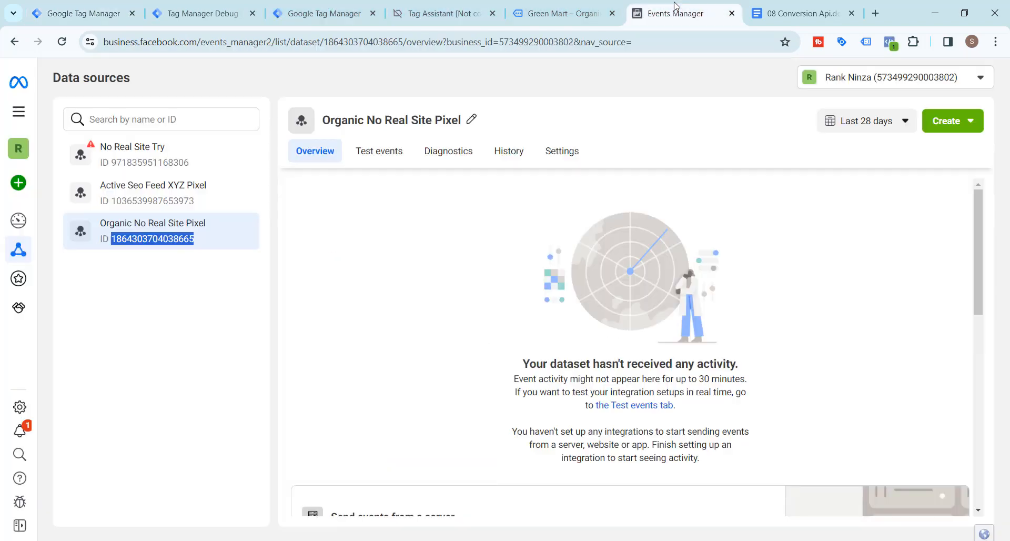
click(561, 153)
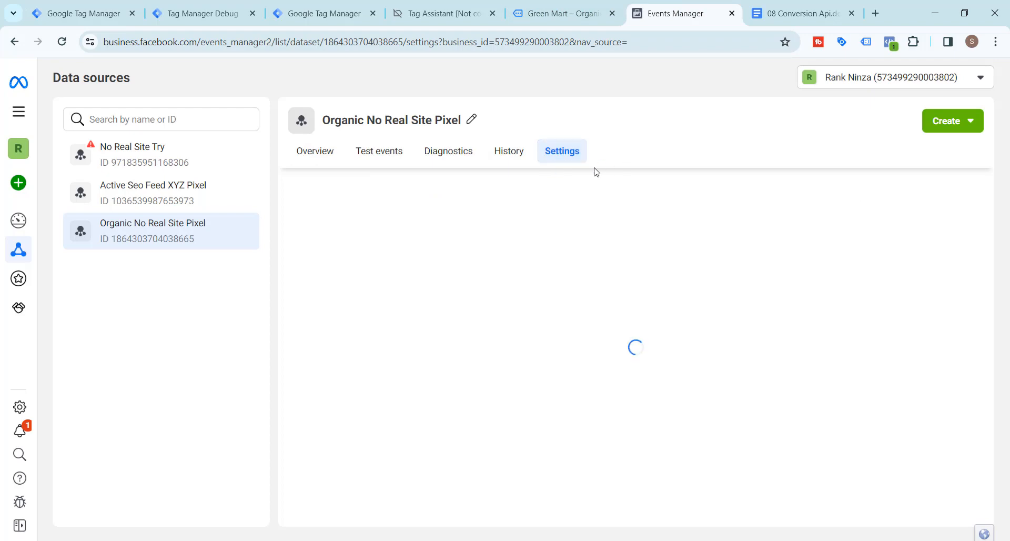
scroll(418, 243, down, 6)
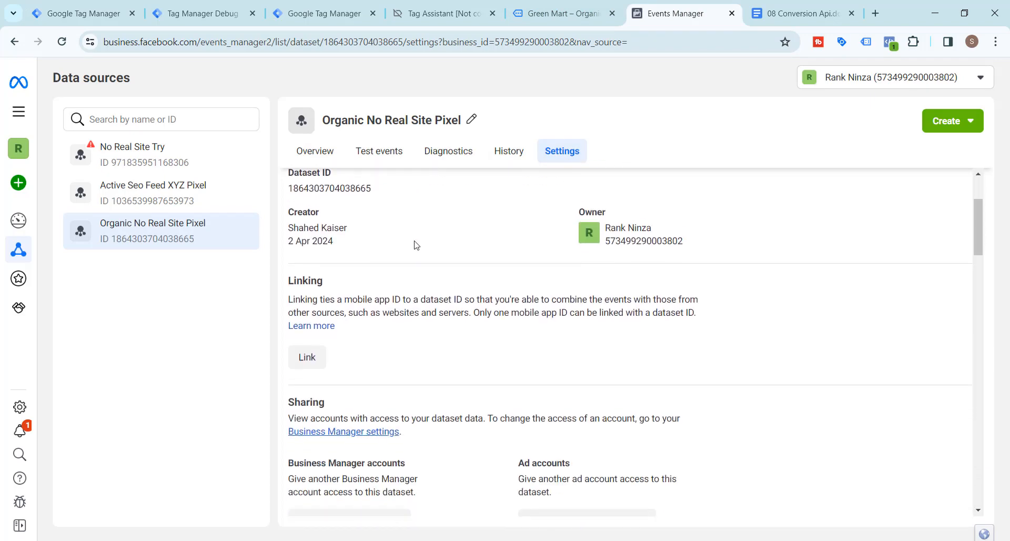
scroll(418, 245, down, 8)
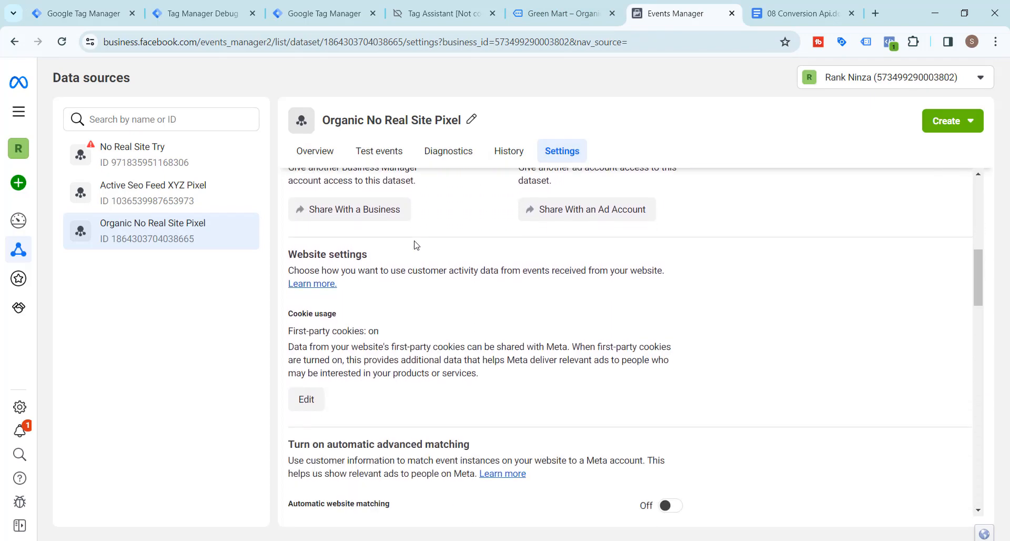
scroll(415, 245, down, 8)
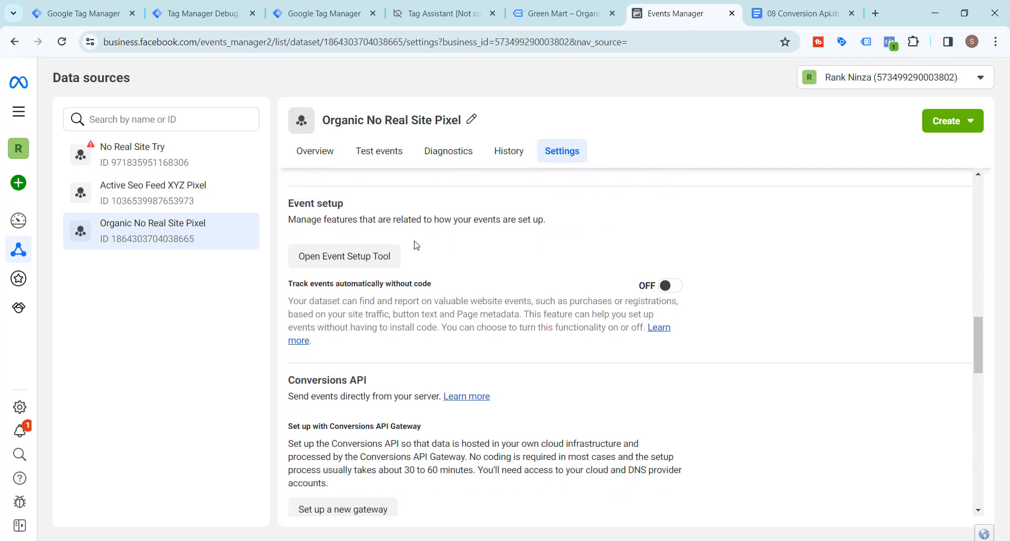
scroll(417, 245, down, 1)
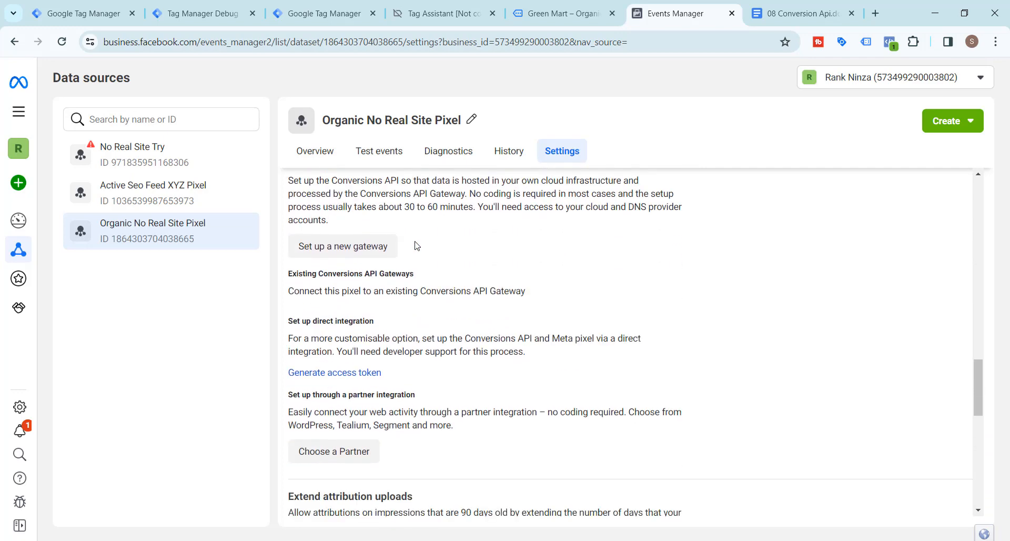
click(345, 373)
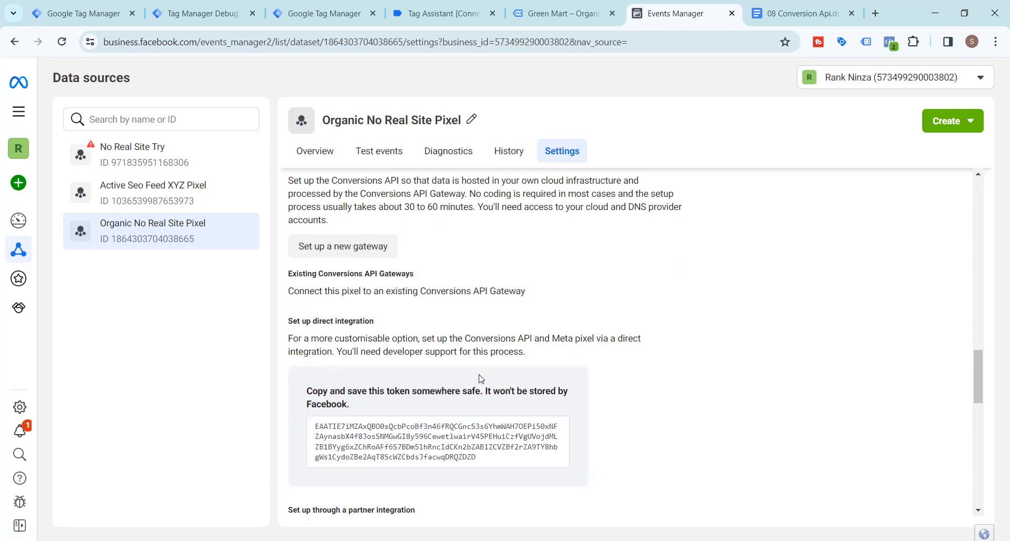
scroll(478, 383, down, 1)
click(445, 373)
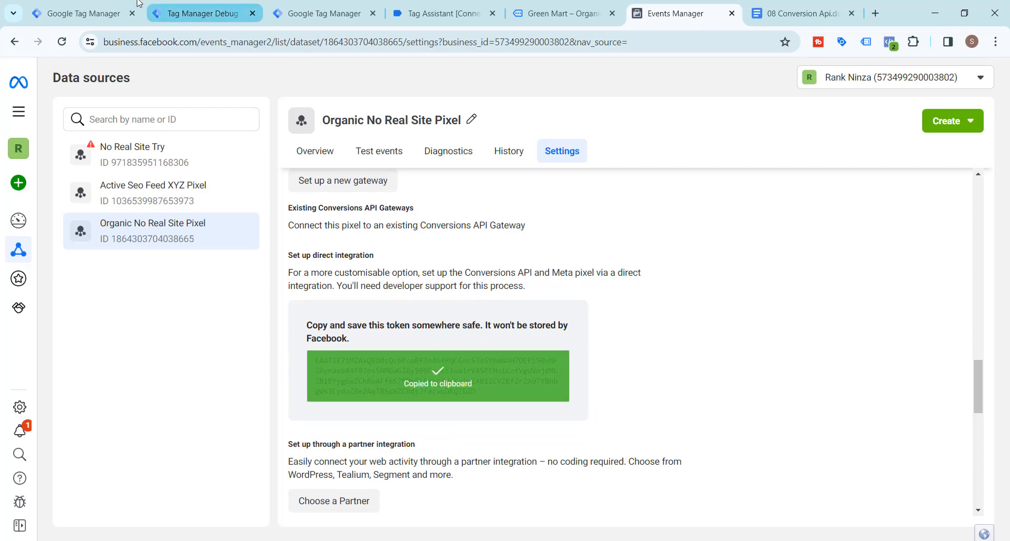
- Switch back to Tag Manager and paste the access token into the tag's API Access Token field
click(79, 14)
click(327, 330)
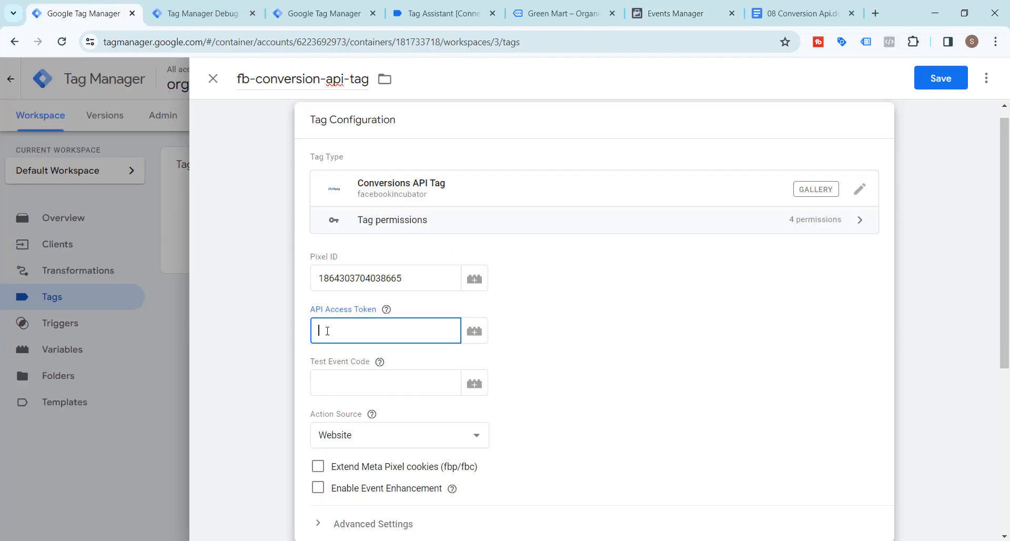
key(ctrl+v)
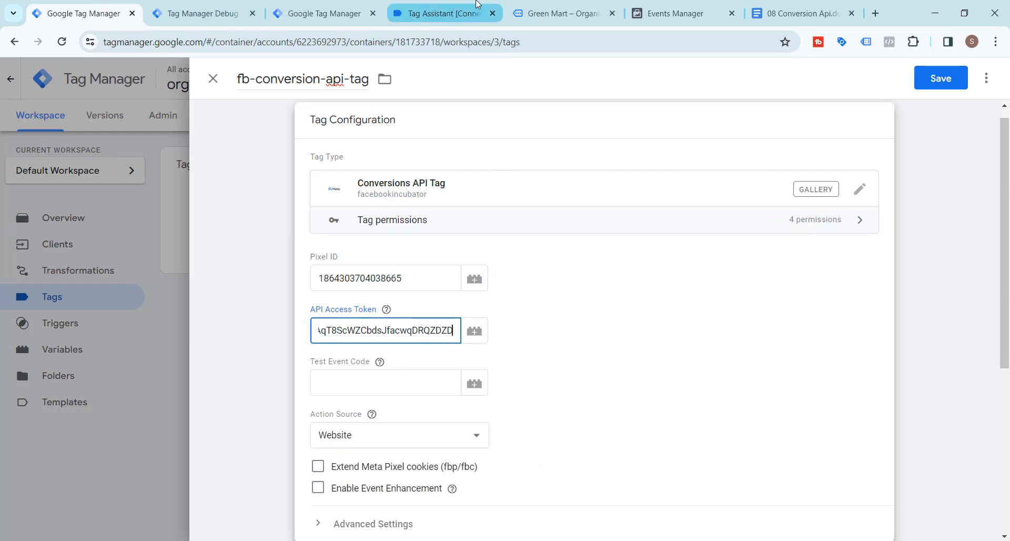
- Go to the Organic No Real Site Pixel's test events in Events Manager and clear the recorded activity
click(676, 13)
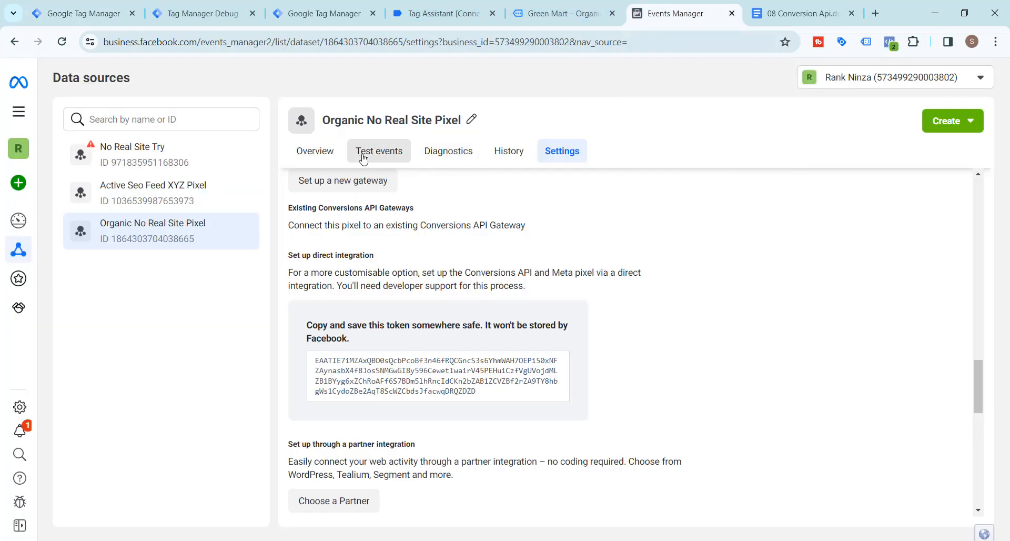
click(362, 157)
scroll(733, 273, down, 2)
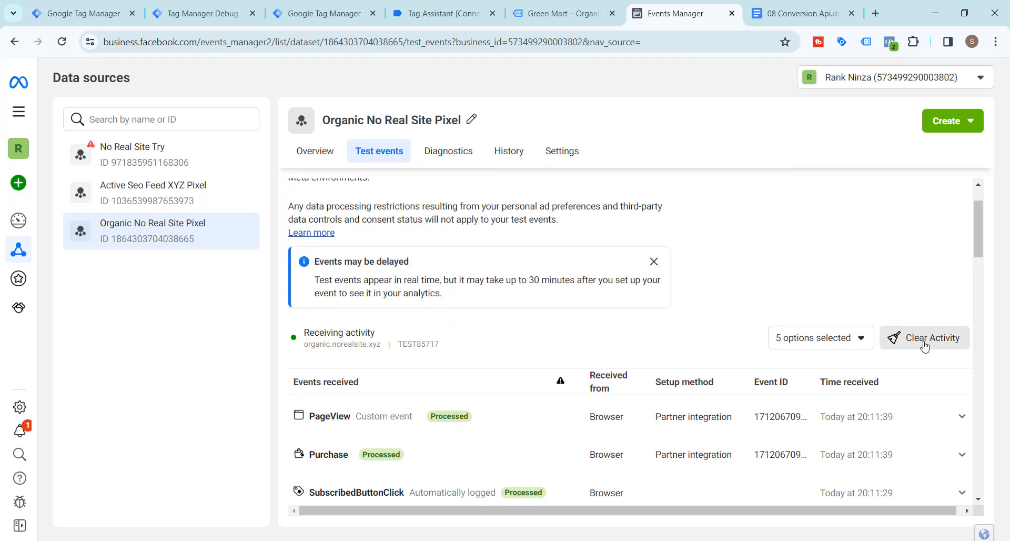
click(926, 339)
click(658, 275)
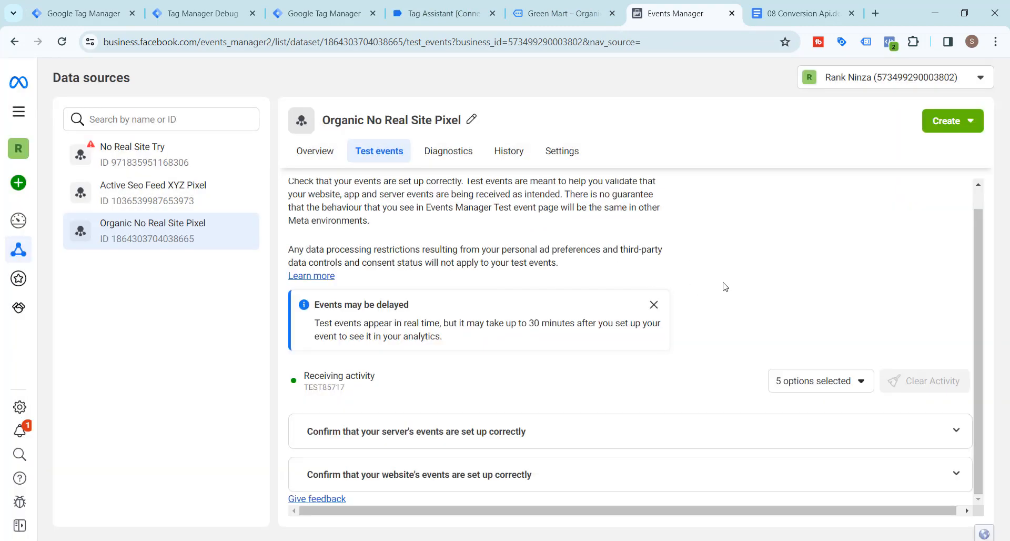
- Copy the server test event code TEST85717 from Events Manager and set it as the tag's Test Event Code in Tag Manager
click(957, 432)
scroll(619, 373, down, 4)
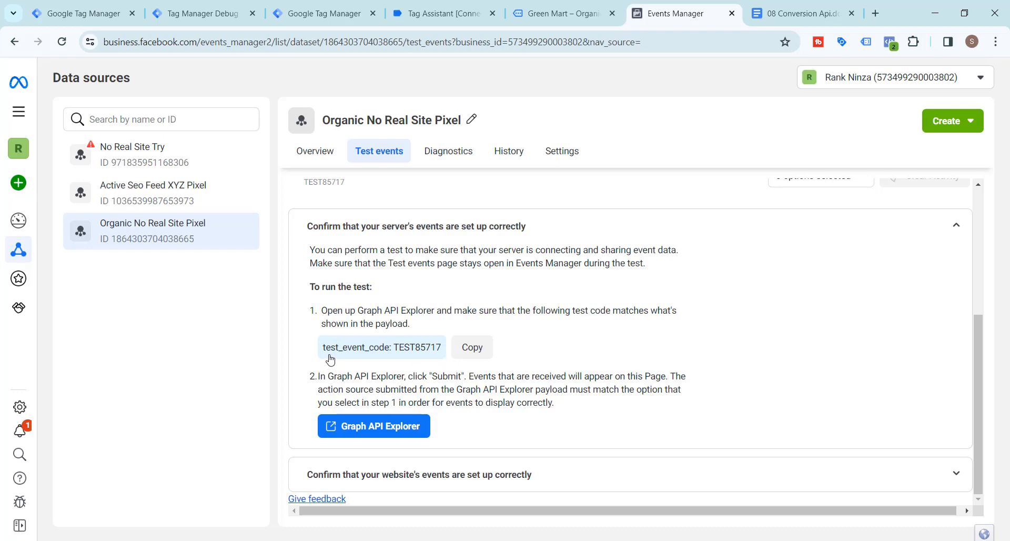
click(472, 348)
click(77, 14)
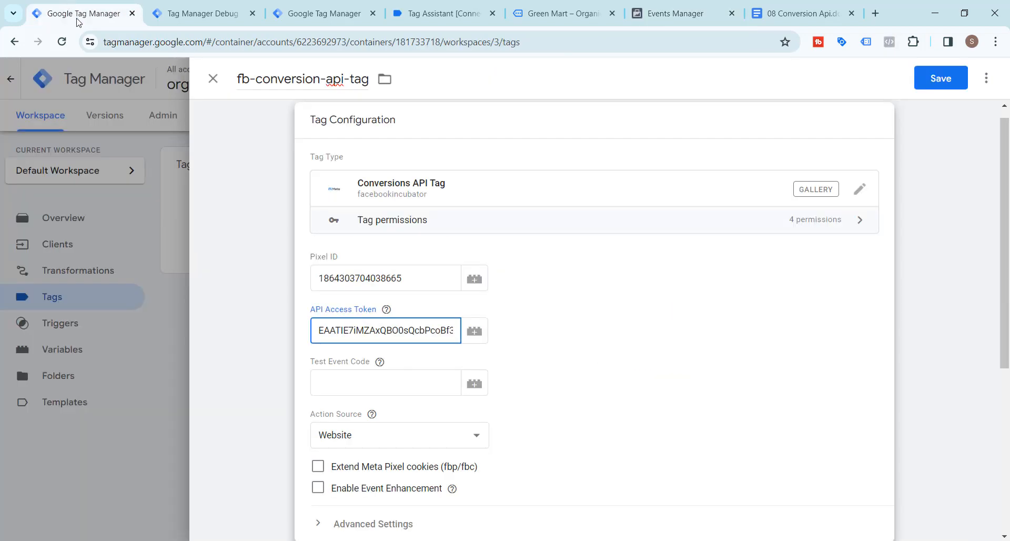
click(356, 380)
key(ctrl+v)
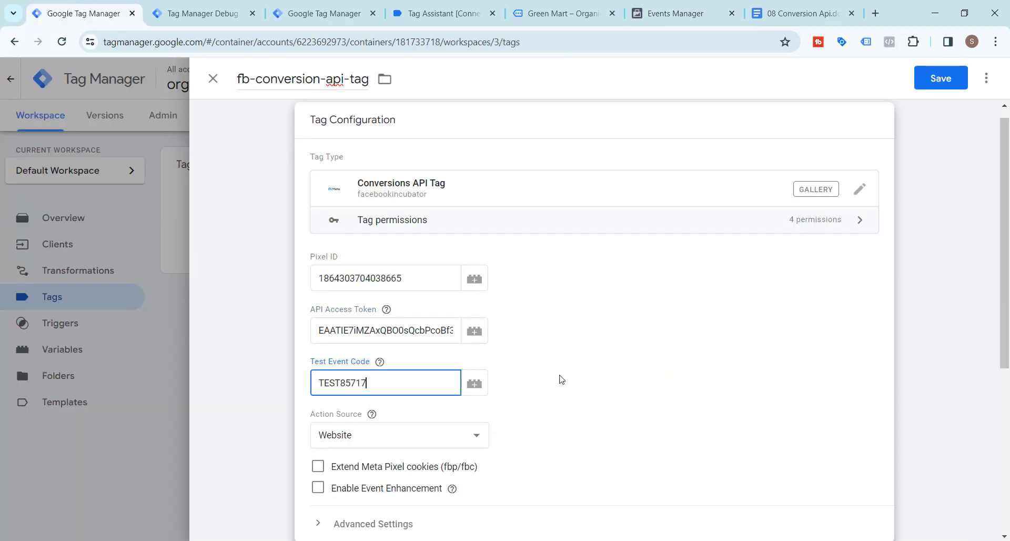
click(559, 376)
- Assign GA4 Client Trigger as the firing trigger of fb-conversion-api-tag and save the tag
scroll(559, 376, down, 3)
scroll(579, 315, down, 2)
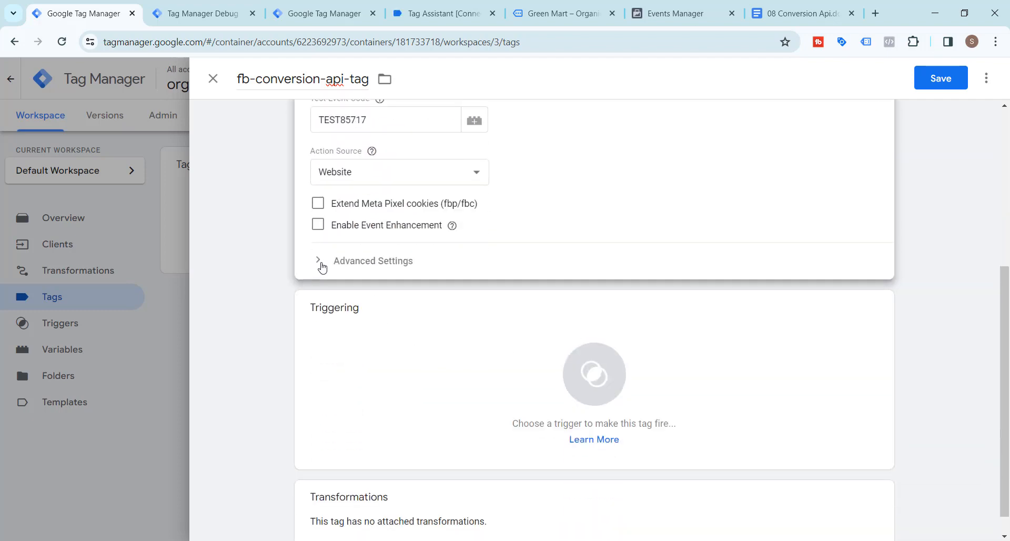
scroll(468, 356, down, 1)
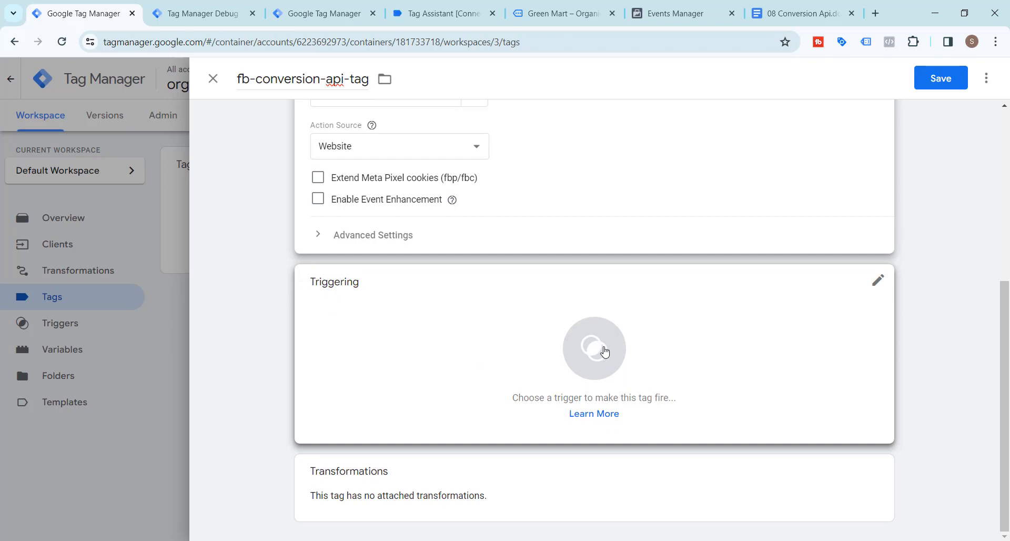
click(605, 352)
click(261, 171)
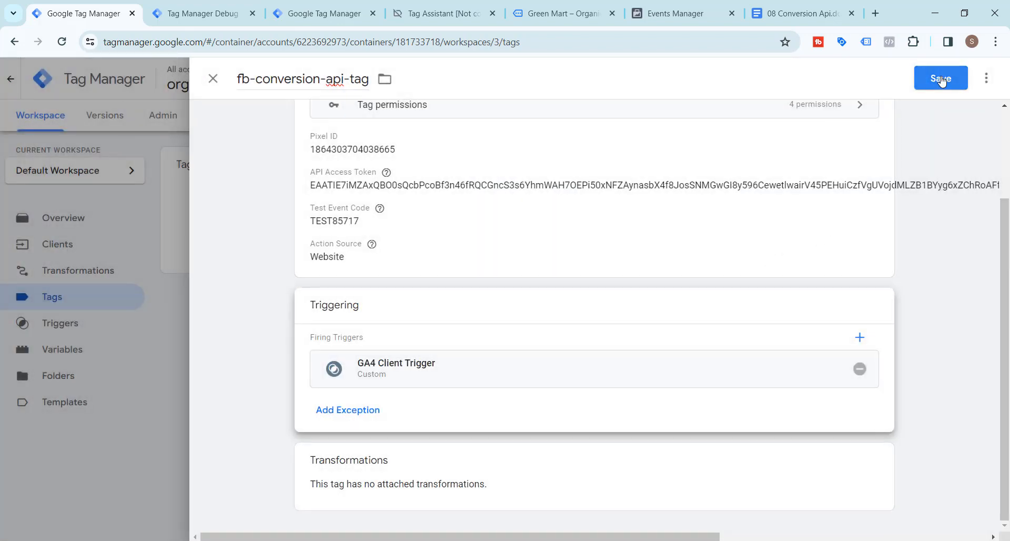
click(942, 79)
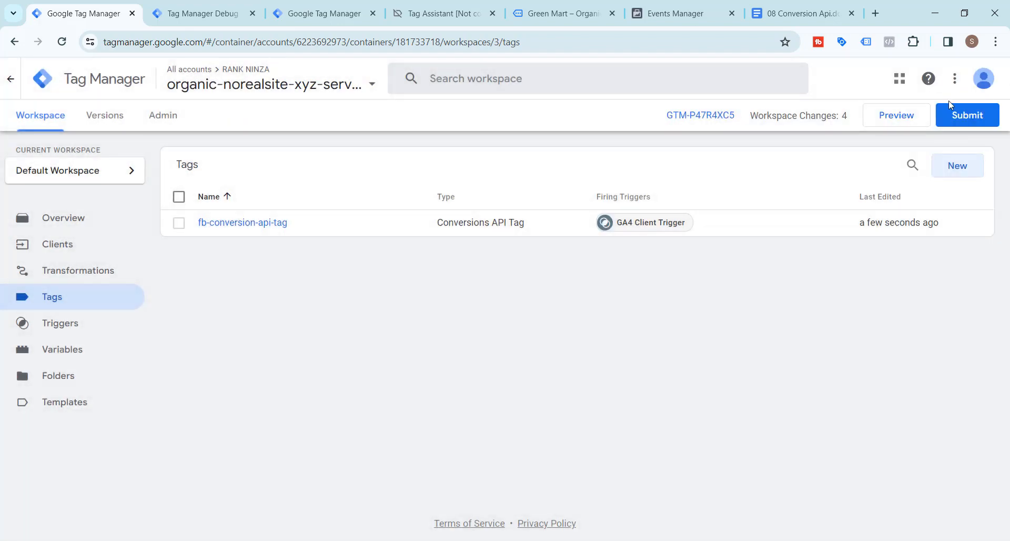
- Submit and publish the server container's changes without a version name or description, and close the version summary
click(964, 116)
click(963, 79)
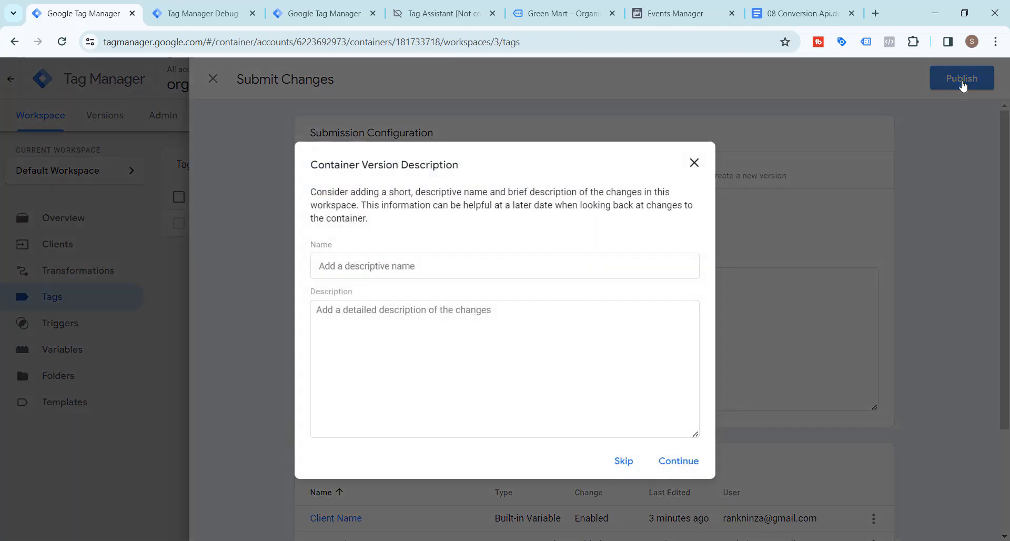
click(677, 462)
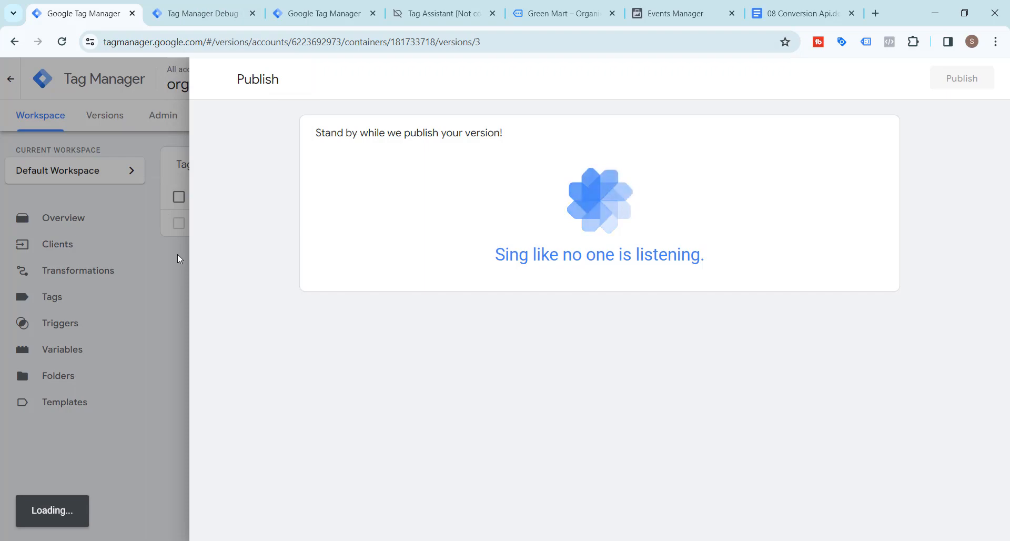
click(213, 78)
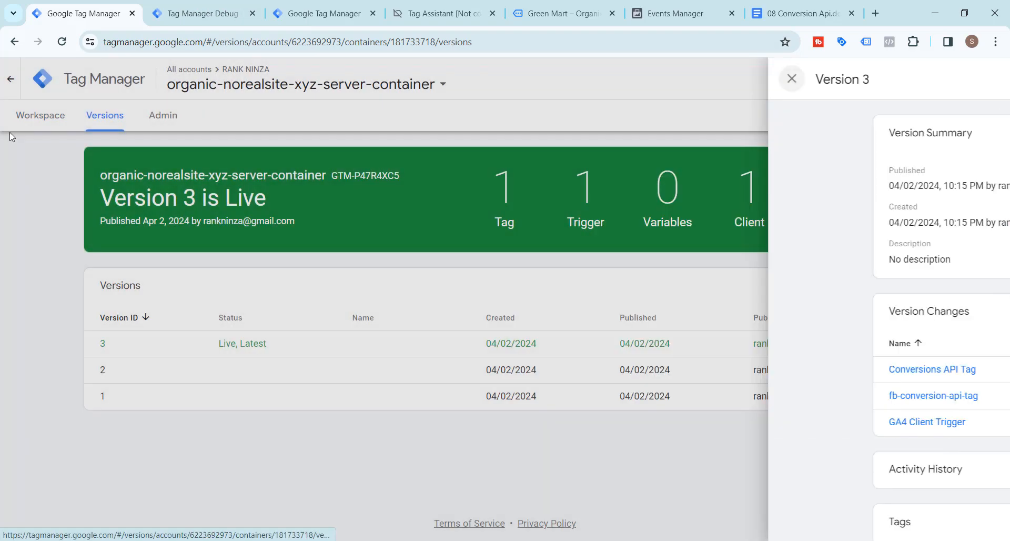
- Start preview mode for the server container and the organic-norealsite-xyz web container, connecting Tag Assistant to the site
click(41, 115)
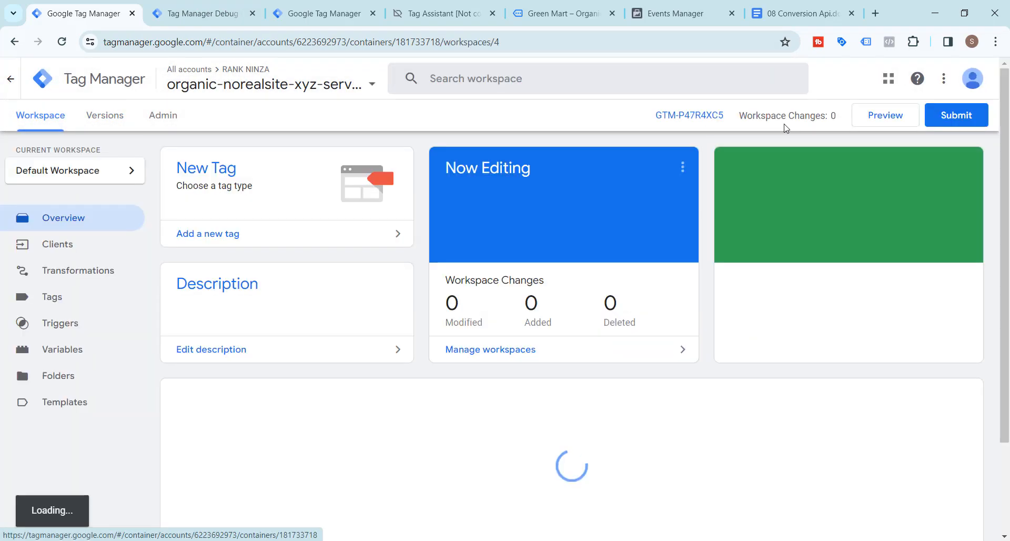
click(880, 120)
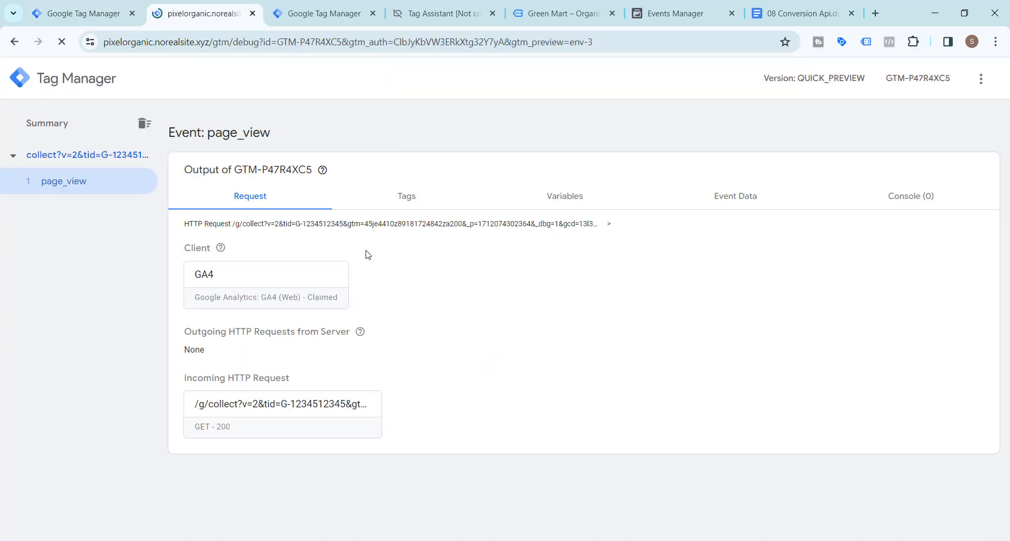
click(337, 15)
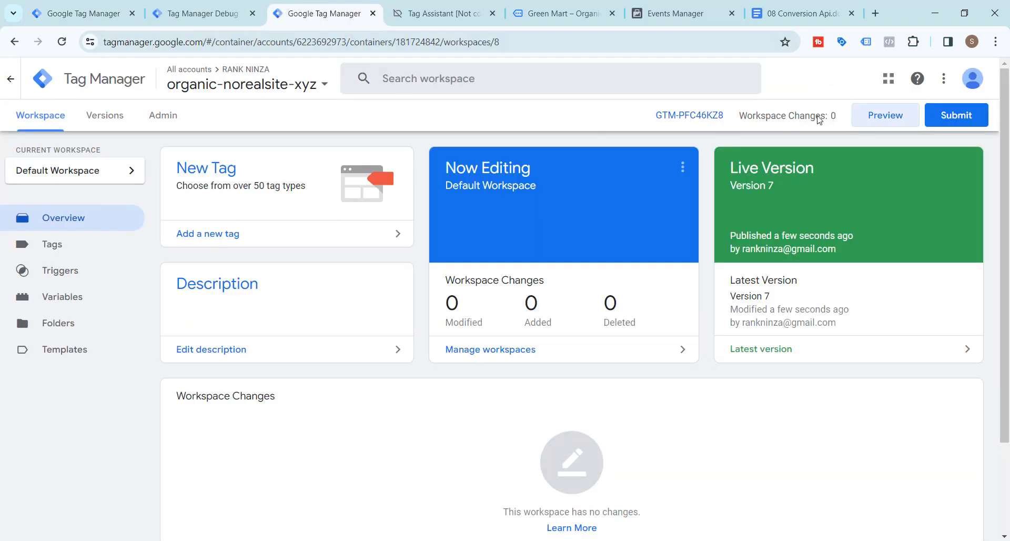
click(878, 120)
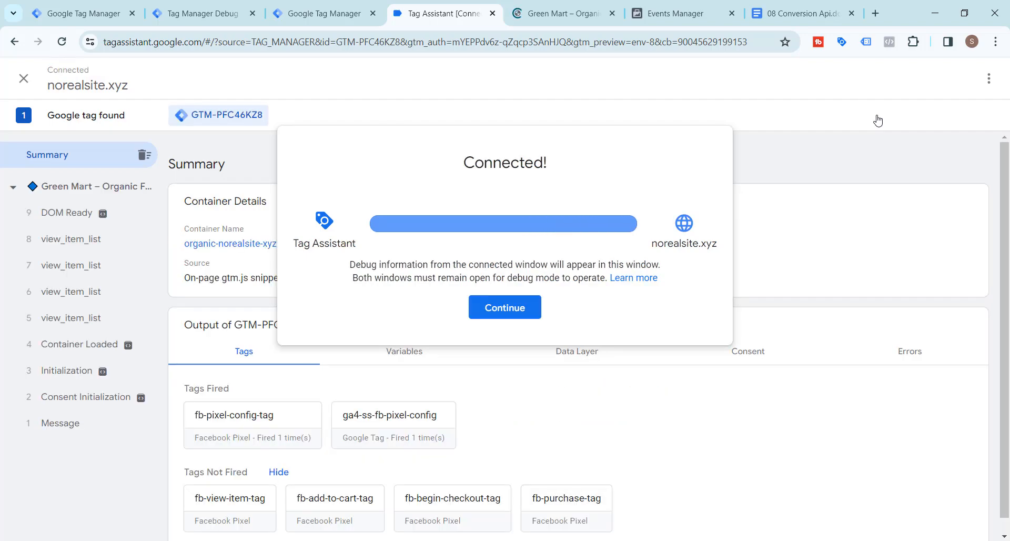
click(529, 310)
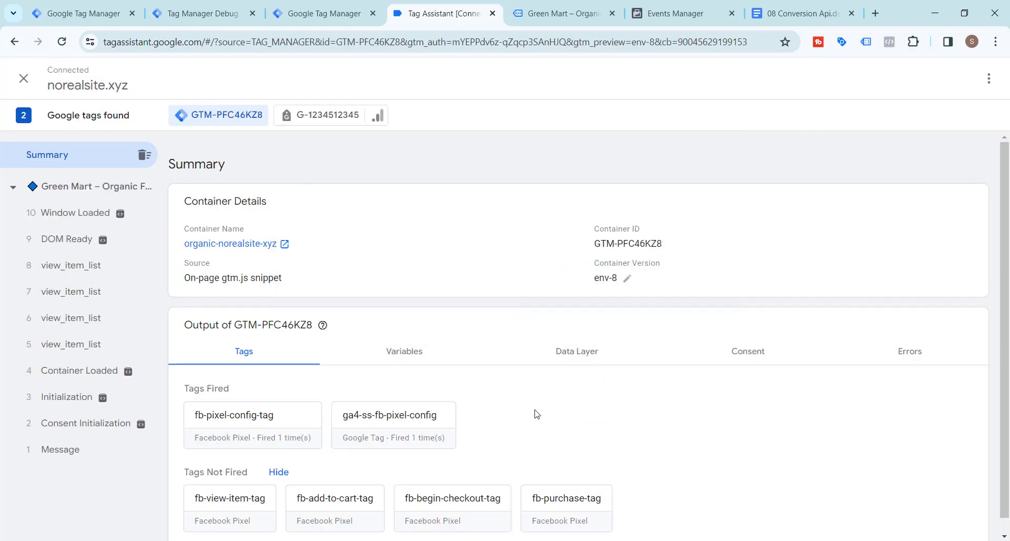
scroll(564, 400, down, 1)
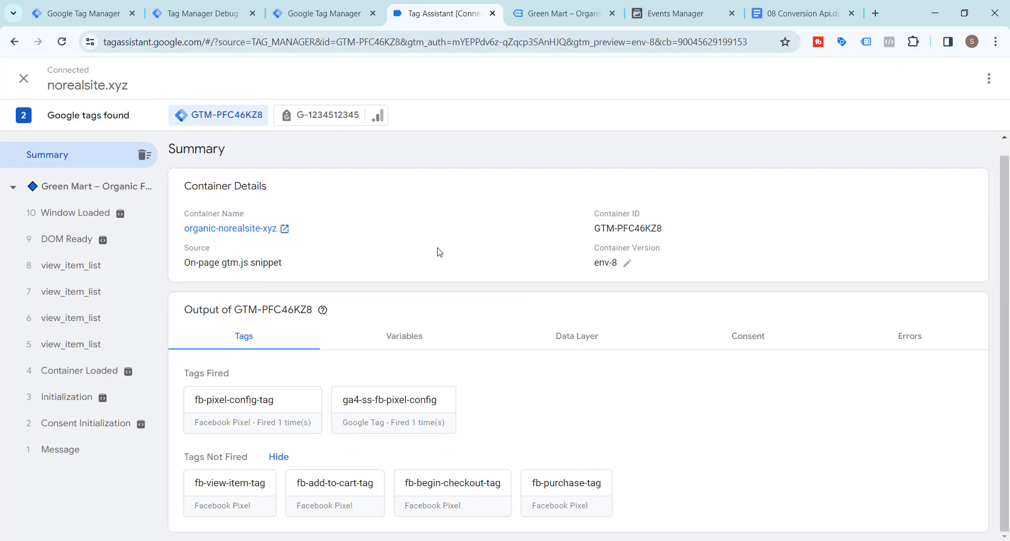
- Check the server preview's fired tags and page_view requests, plus the server and browser events received in Events Manager's test events
click(224, 6)
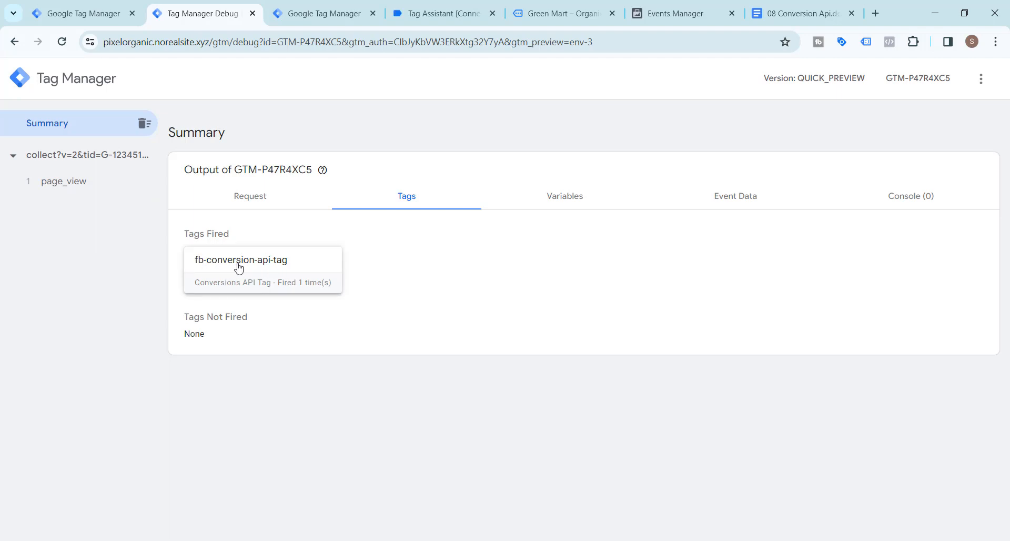
click(213, 205)
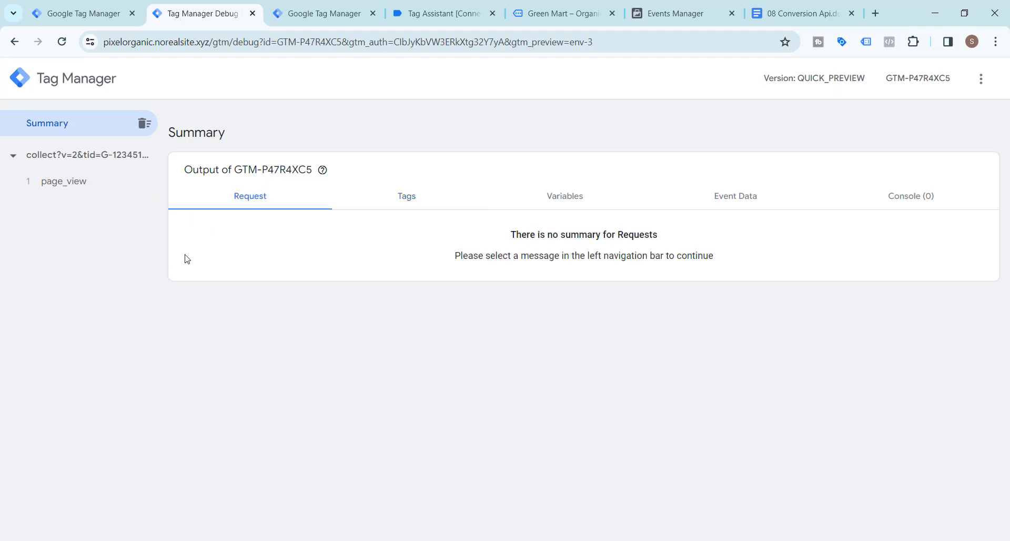
click(73, 182)
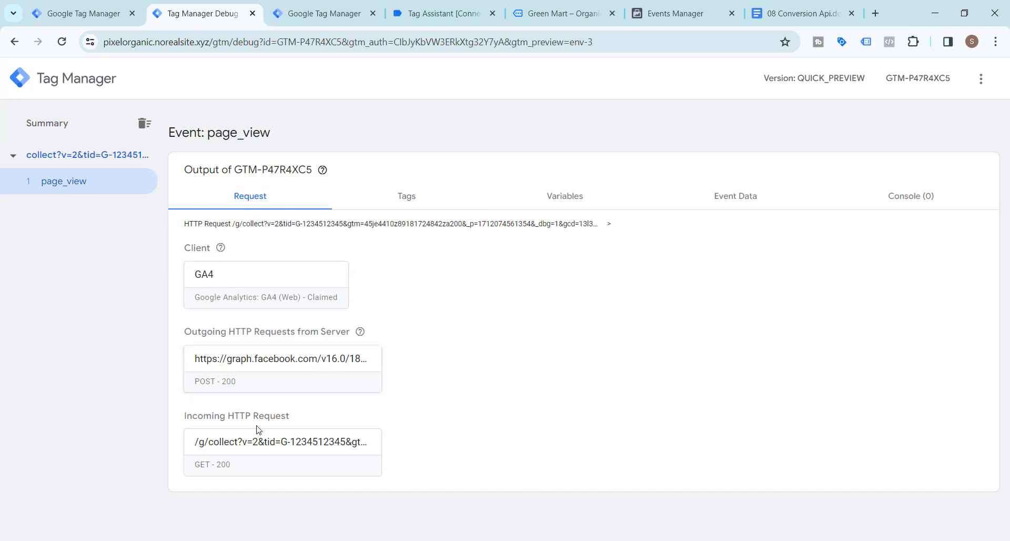
click(679, 5)
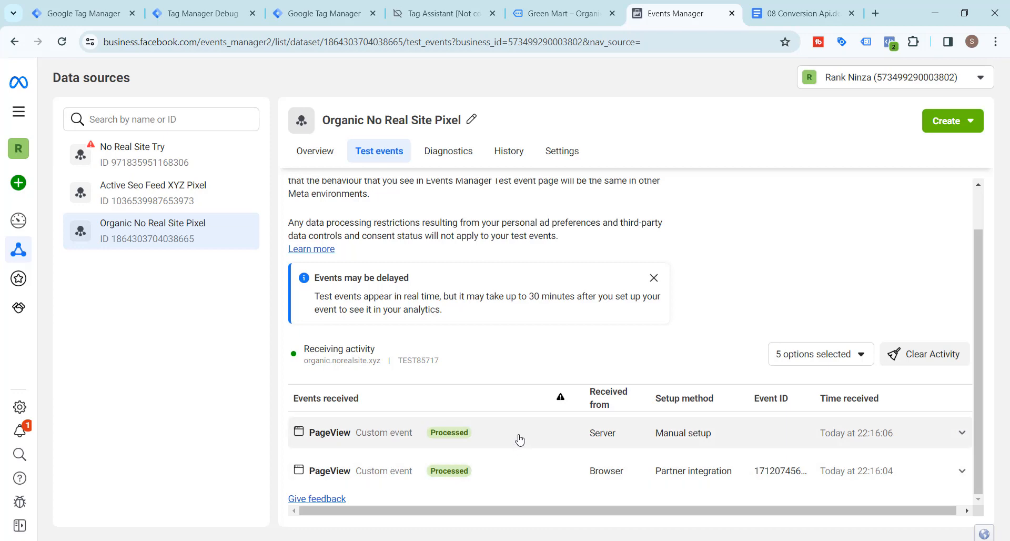
- Open the ga4-ss-fb-pixel-config tag's configuration for editing in the organic-norealsite-xyz web container
click(200, 5)
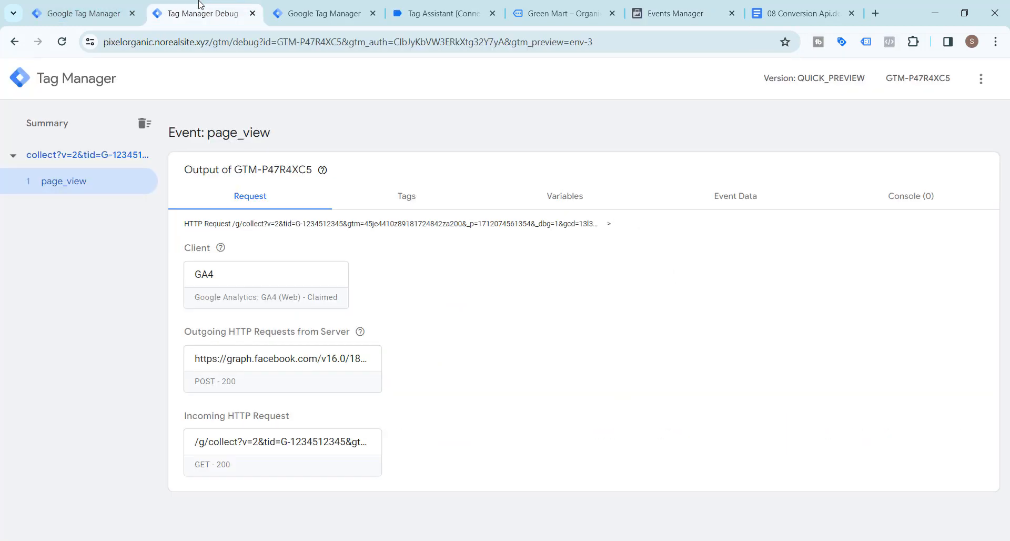
click(280, 7)
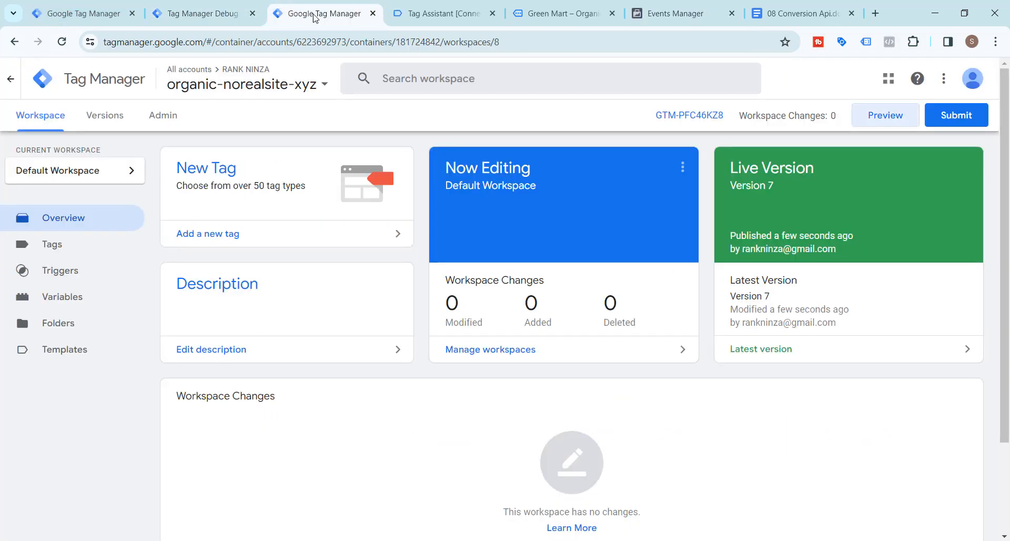
click(84, 246)
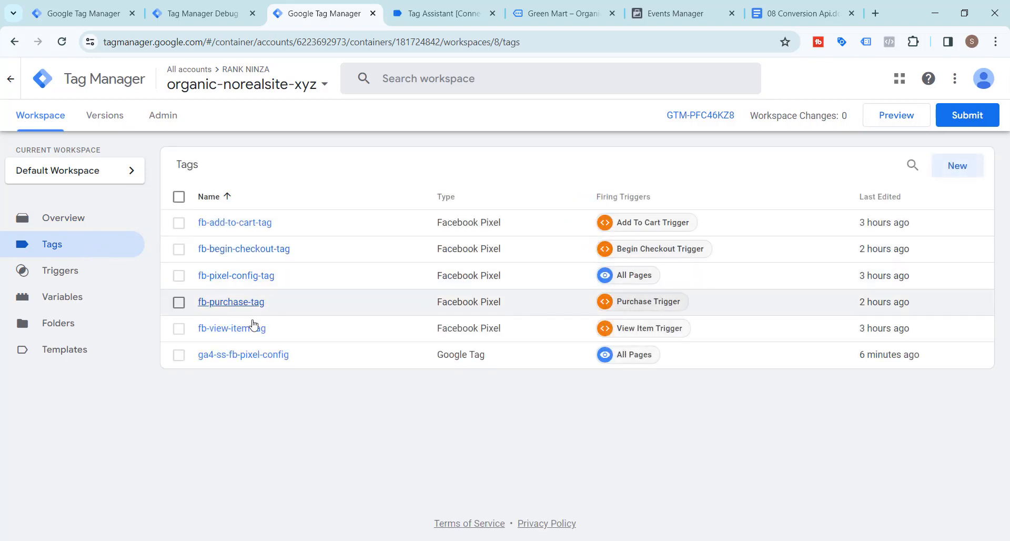
click(243, 355)
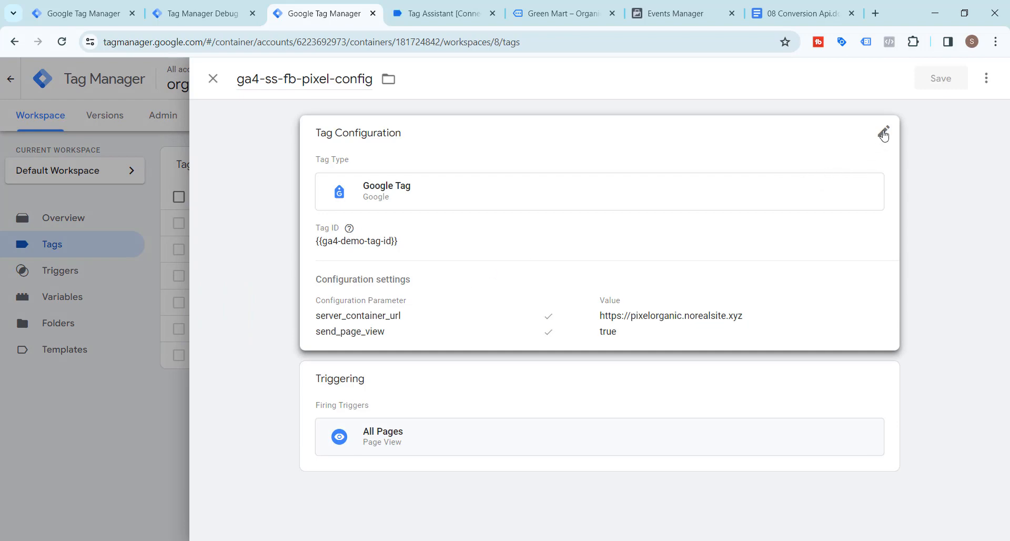
click(884, 133)
scroll(558, 366, down, 3)
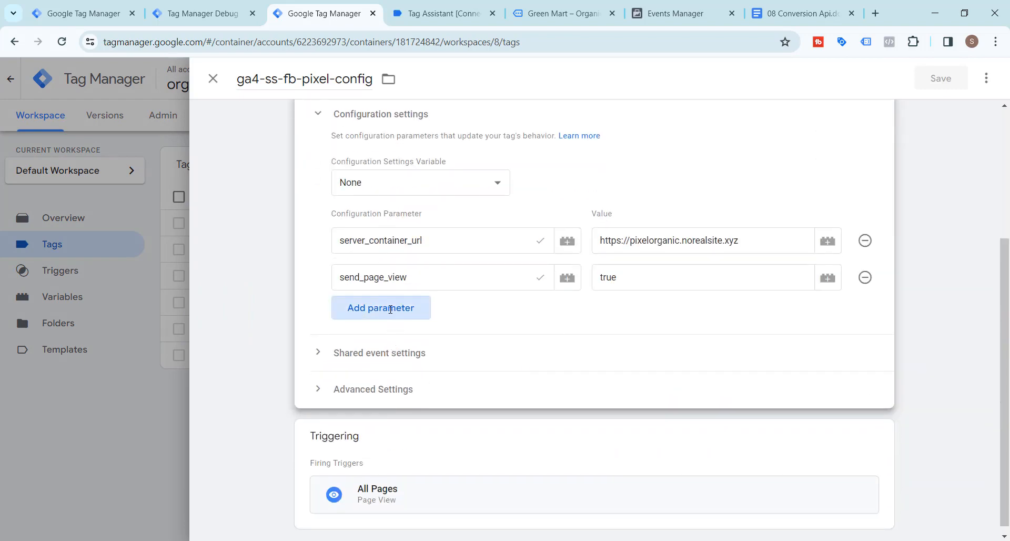
- Add an event_id configuration parameter with the value {{fb-event-id}} to ga4-ss-fb-pixel-config and save the tag
click(390, 309)
text(even)
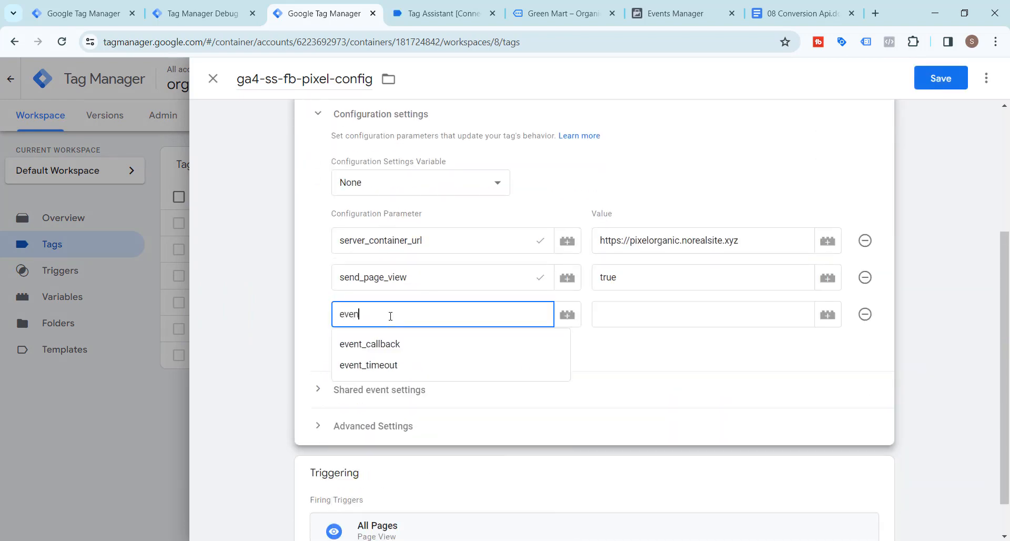
text(t_id)
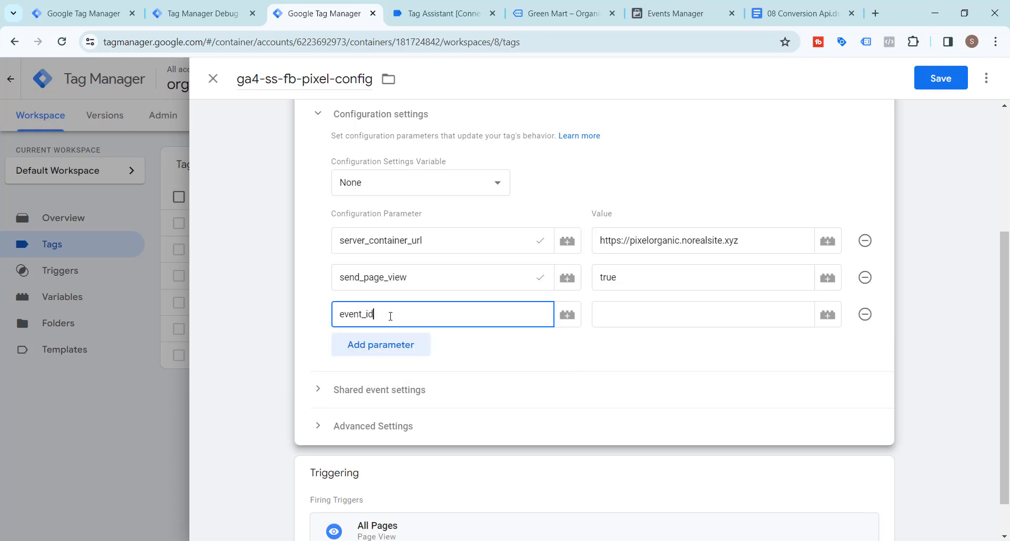
click(644, 311)
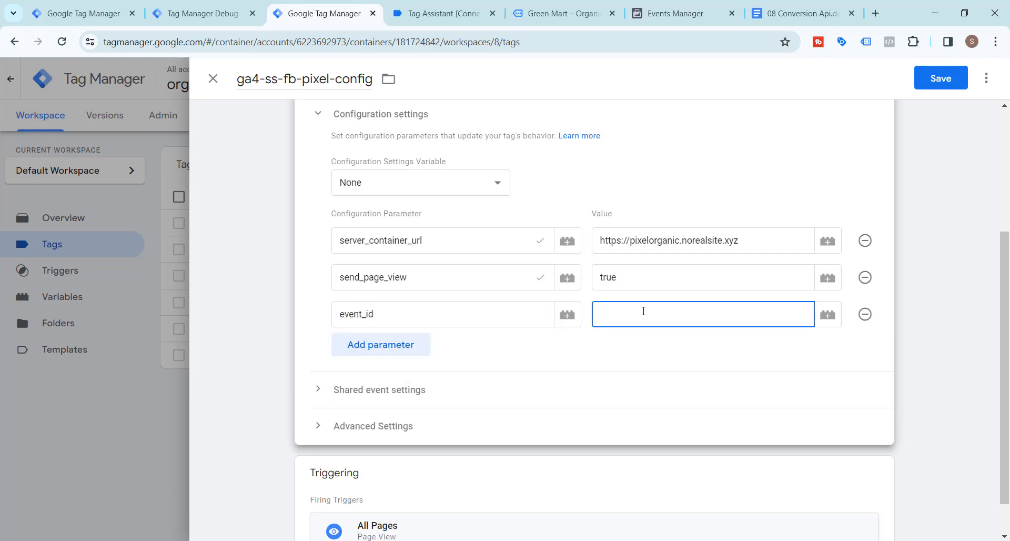
text({{f)
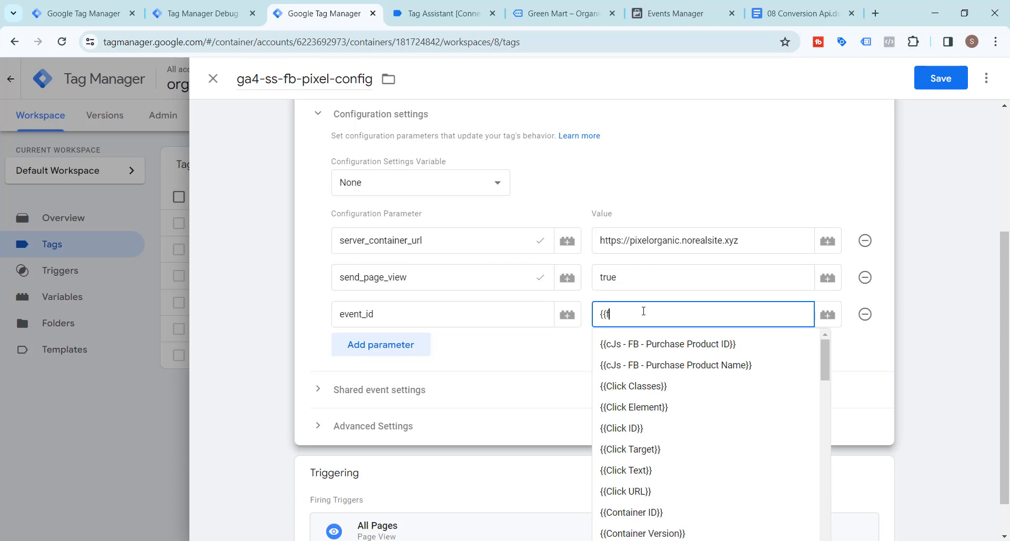
text(b)
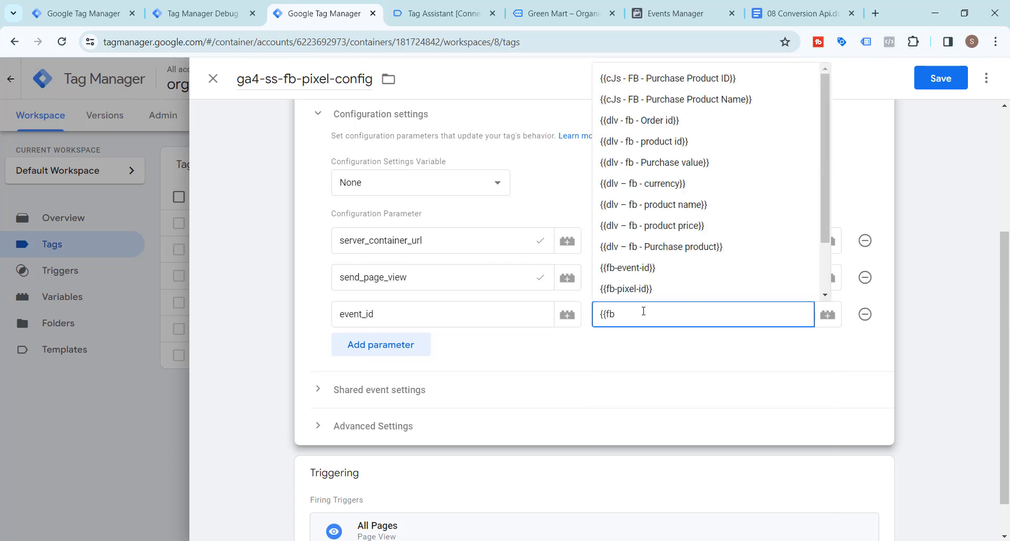
click(649, 267)
click(950, 82)
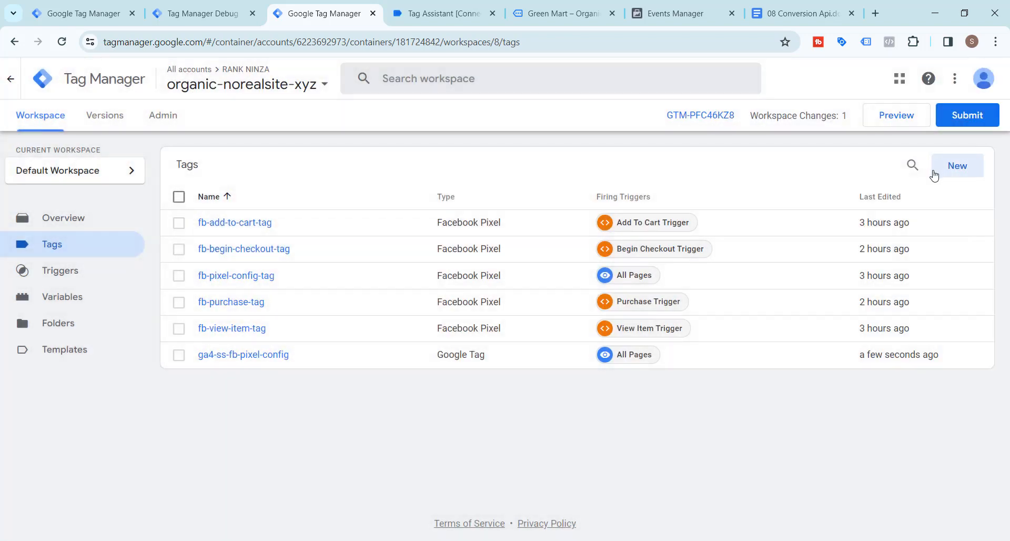
- Publish the web container's changes without a version name or description, and start its preview mode from the workspace
click(966, 117)
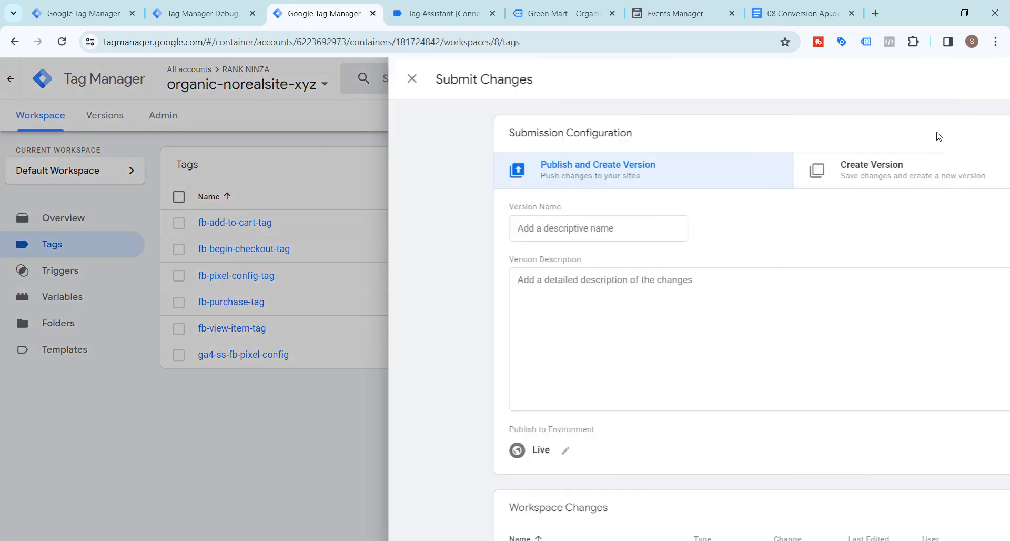
click(962, 78)
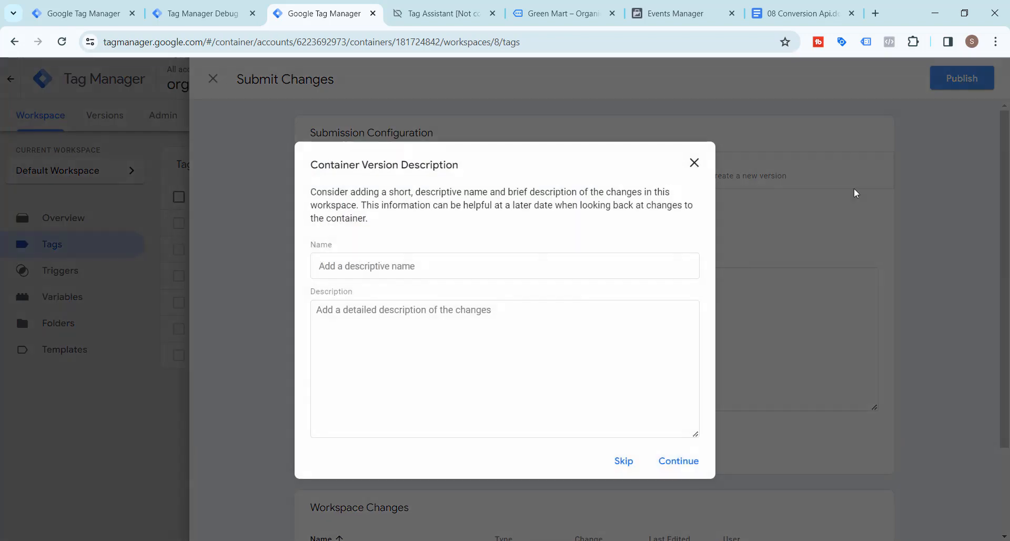
click(677, 462)
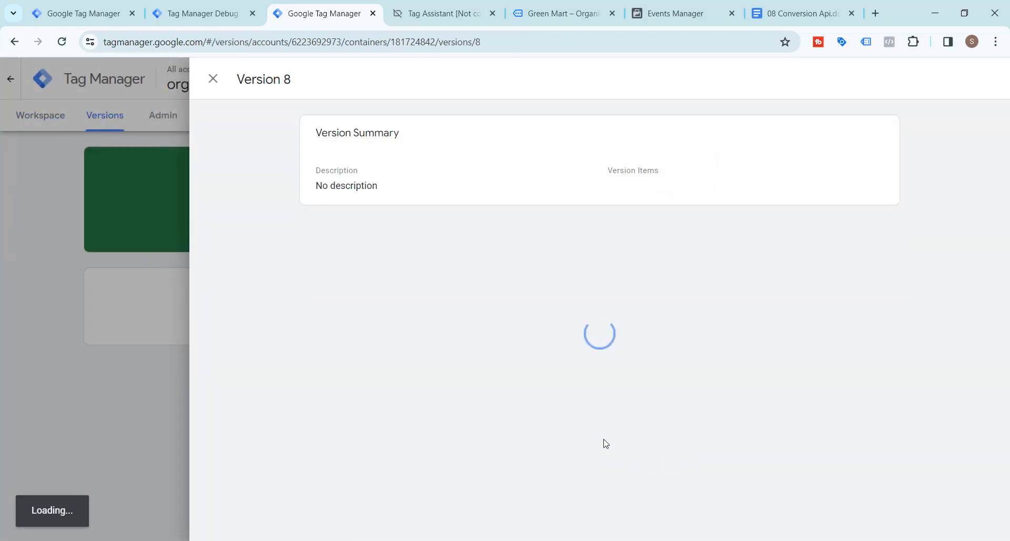
click(213, 80)
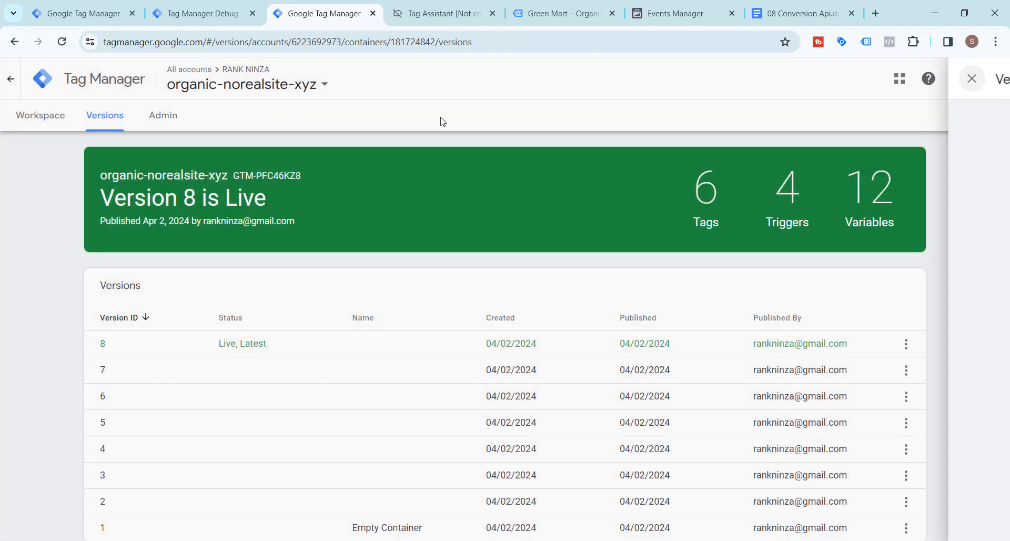
click(29, 115)
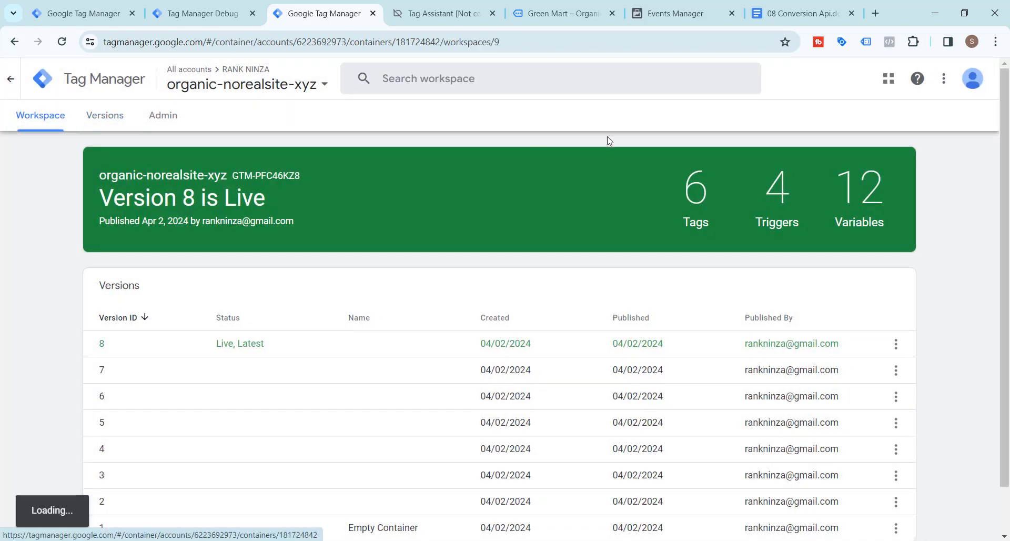
click(885, 116)
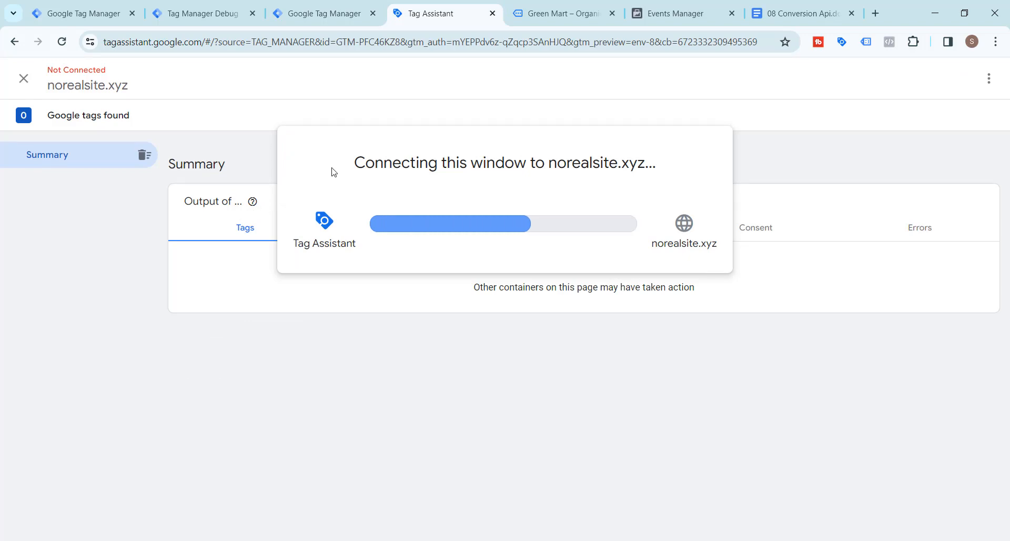
- Clear the test session activity of Organic No Real Site Pixel in Events Manager
click(675, 13)
click(912, 356)
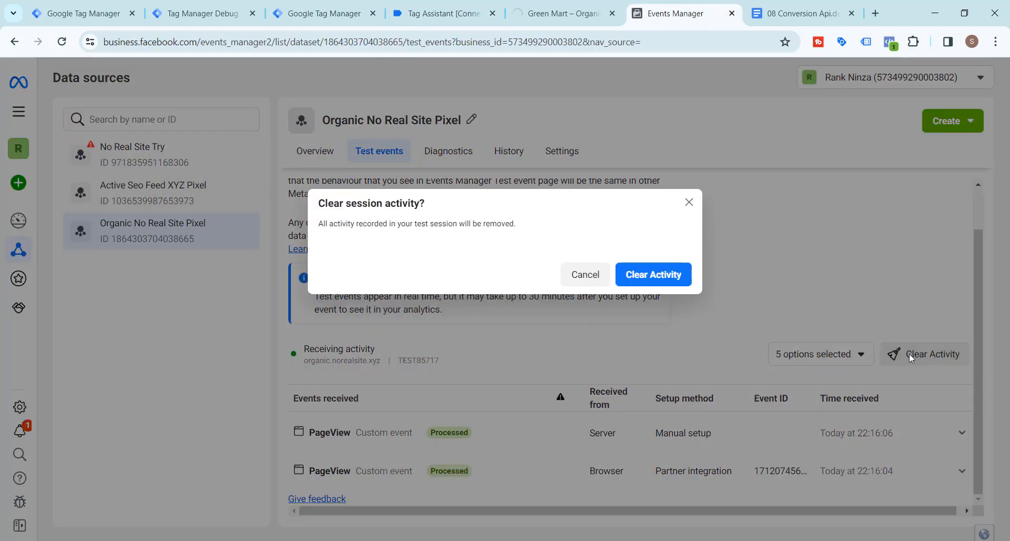
click(649, 275)
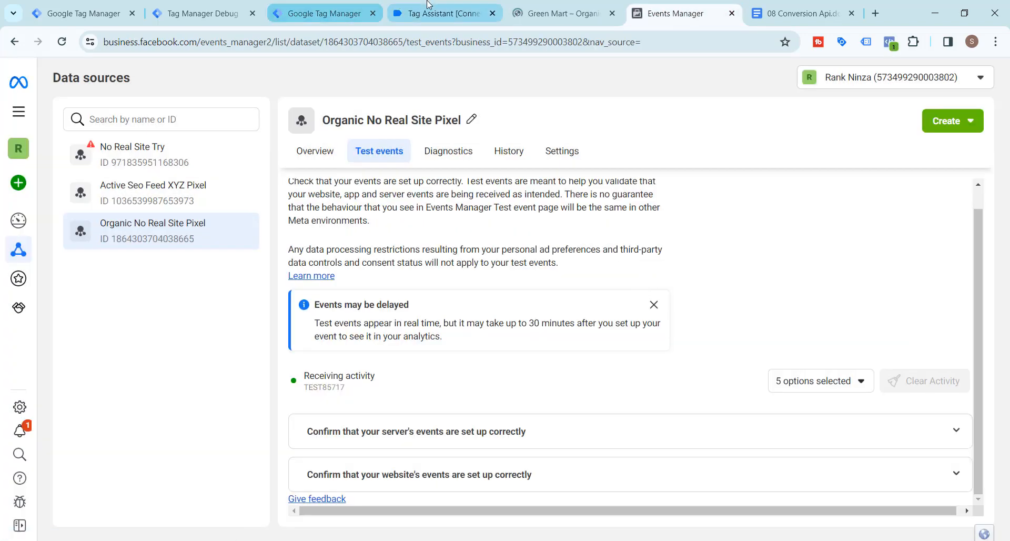
- Finish connecting Tag Assistant to the previewed Green Mart site and bring up the web container's fired tags
click(558, 13)
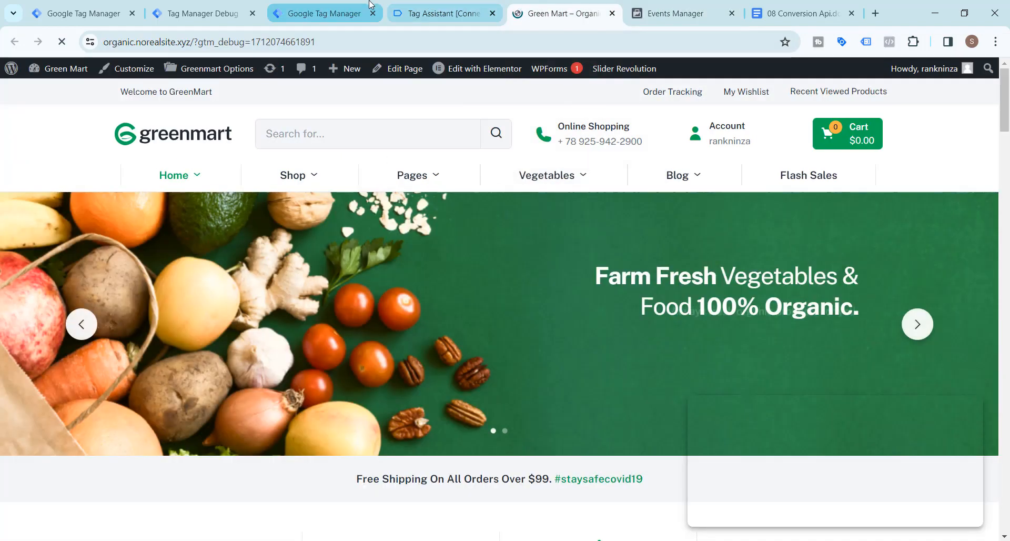
click(316, 13)
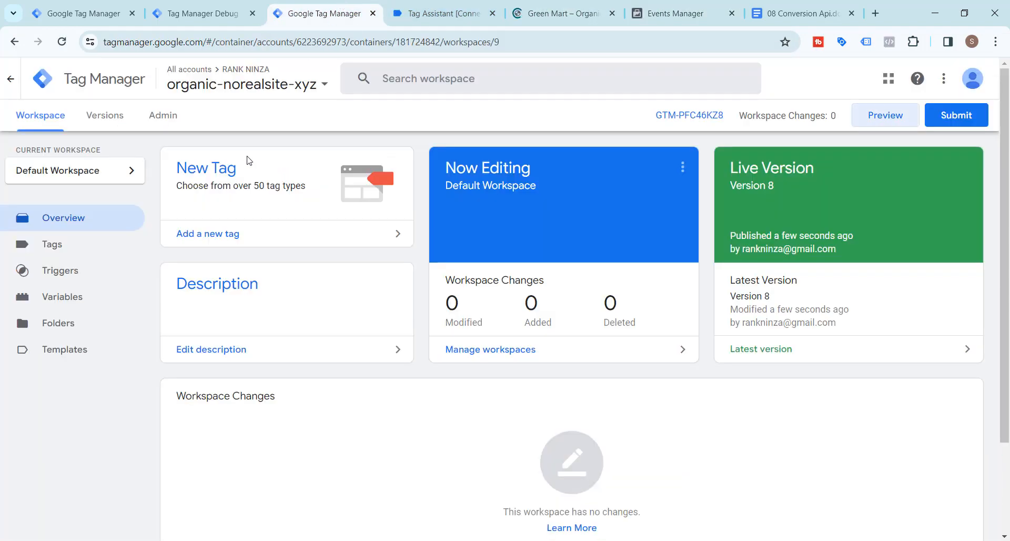
click(445, 13)
click(480, 315)
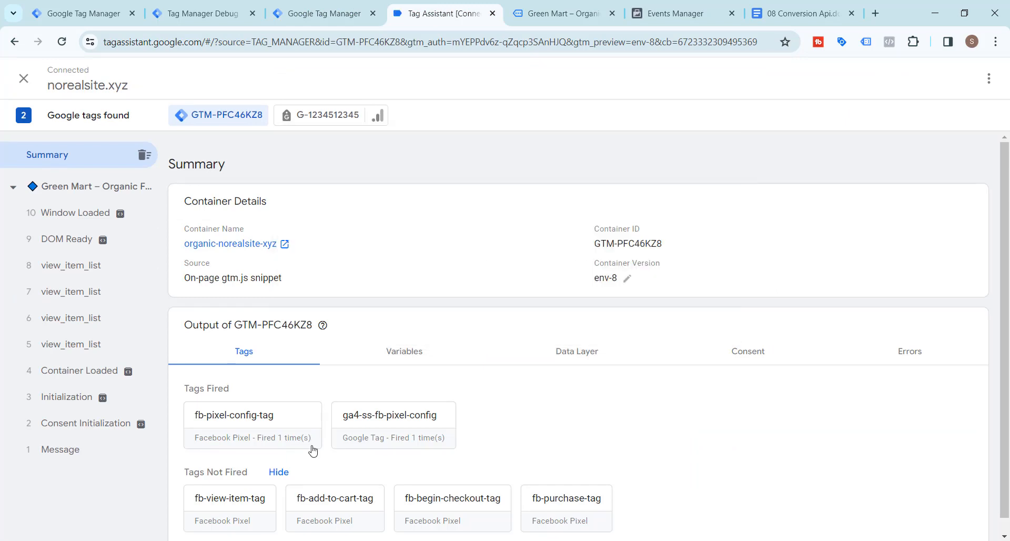
- Check the server preview's page_view requests and compare the browser and server PageView events and their event IDs in Events Manager
click(196, 14)
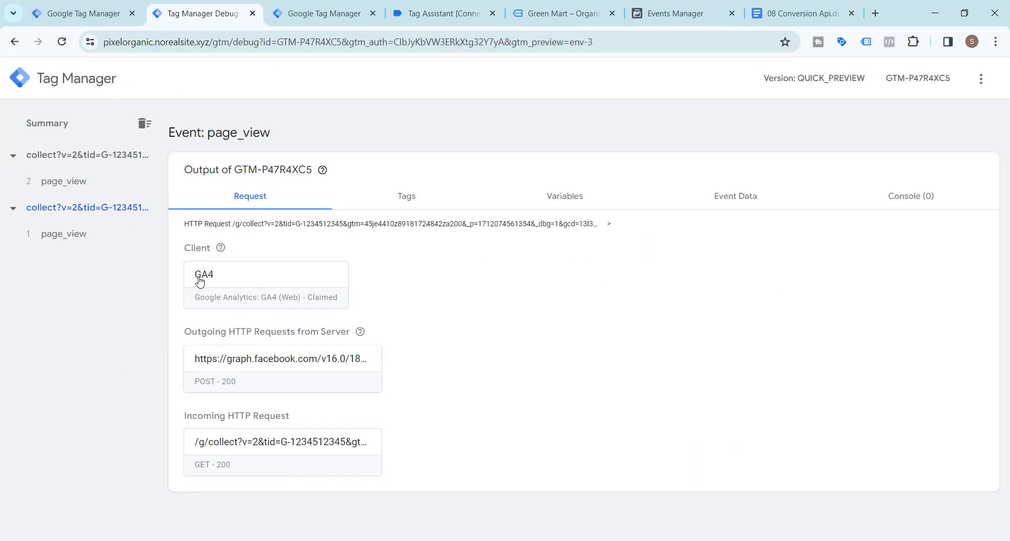
click(676, 6)
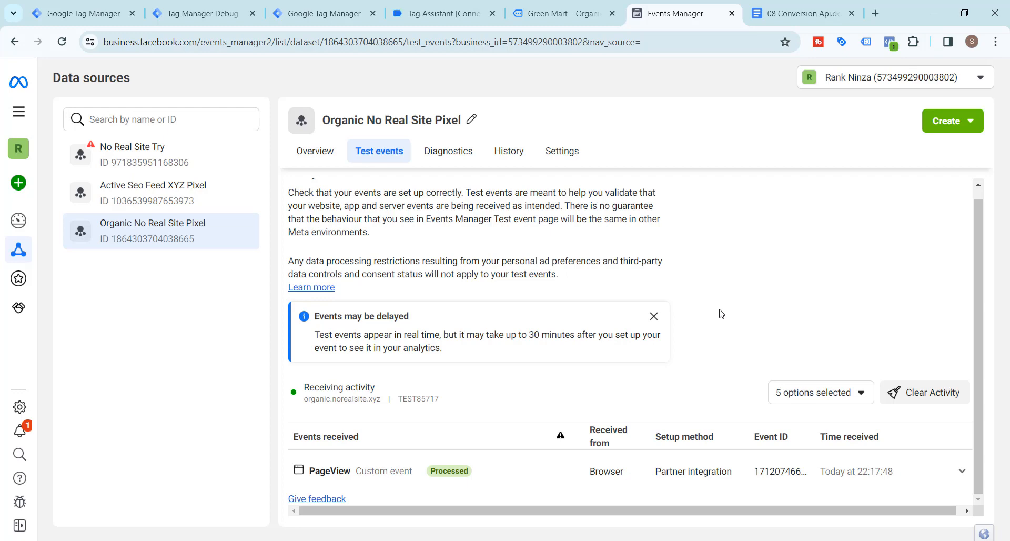
scroll(700, 323, up, 1)
scroll(701, 325, down, 1)
scroll(716, 325, down, 1)
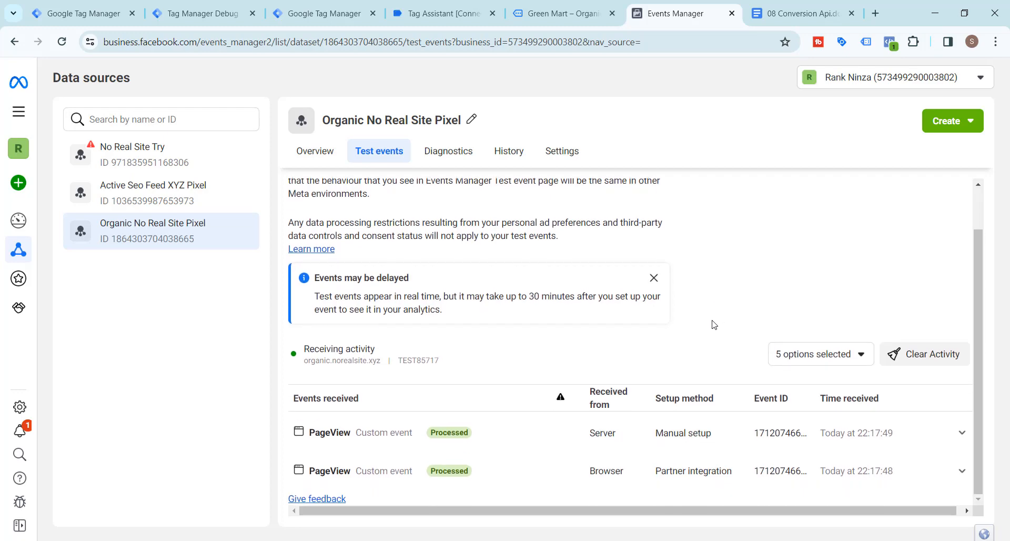
scroll(594, 354, down, 1)
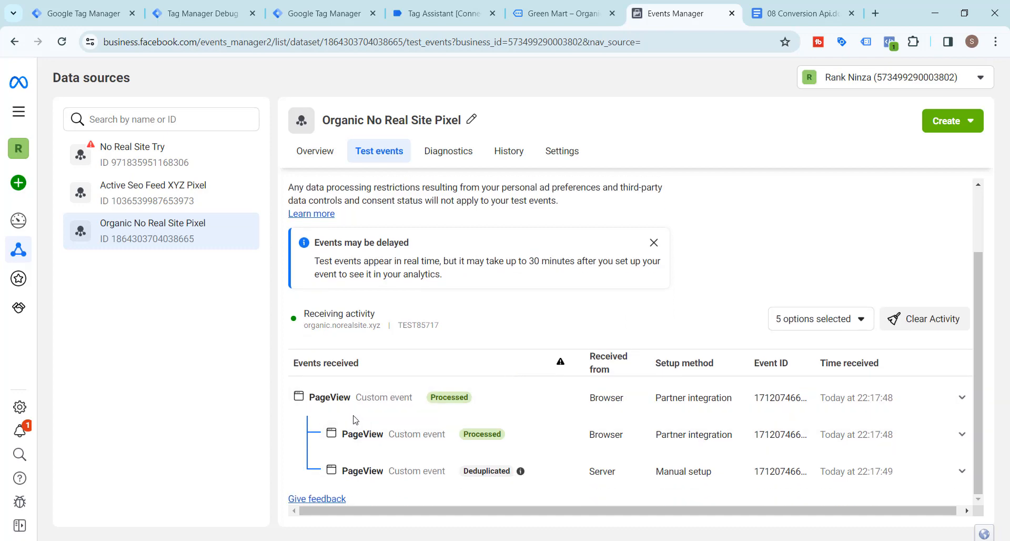